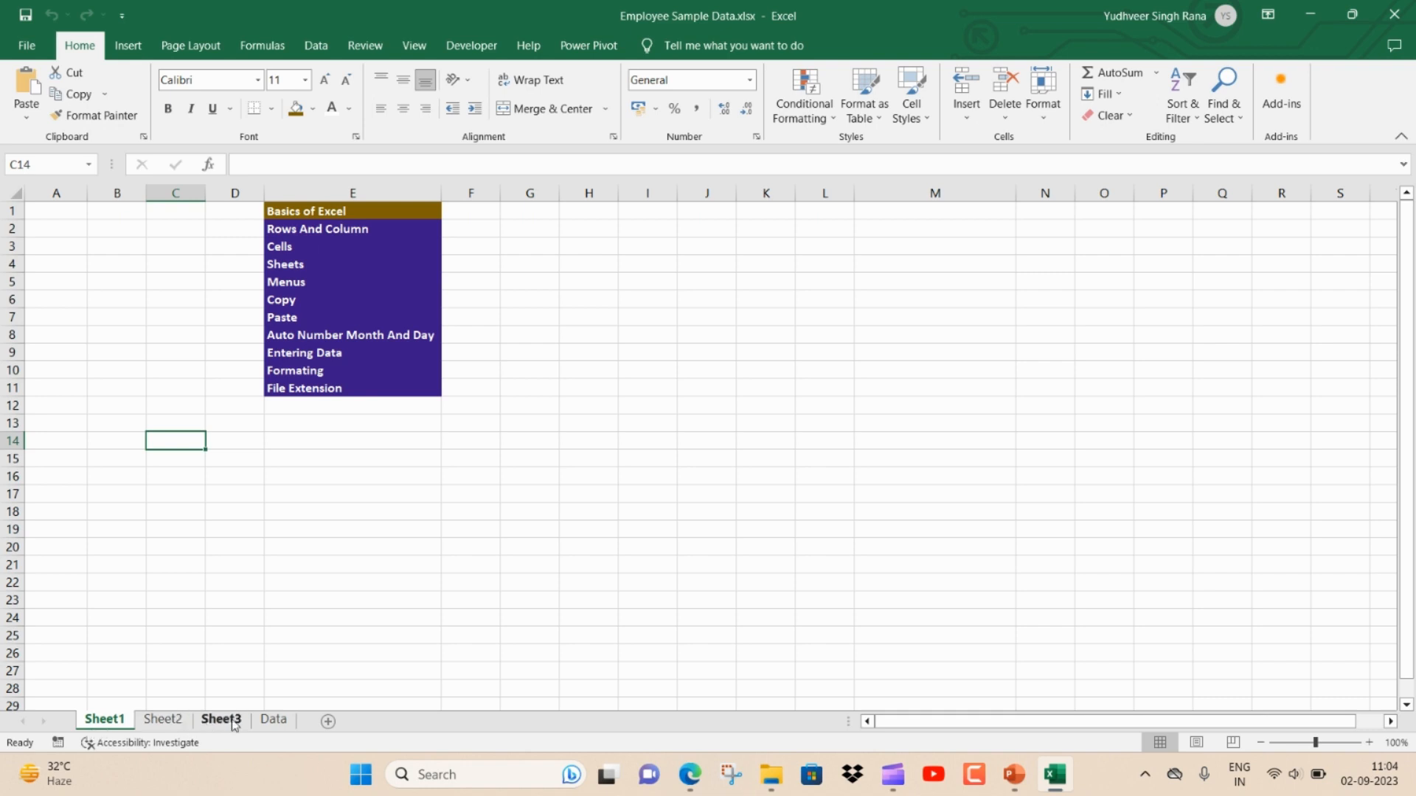
Step: Add two new worksheets to the workbook and rename the second one datasheet
{"action": "left_click", "coordinate": [329, 722]}
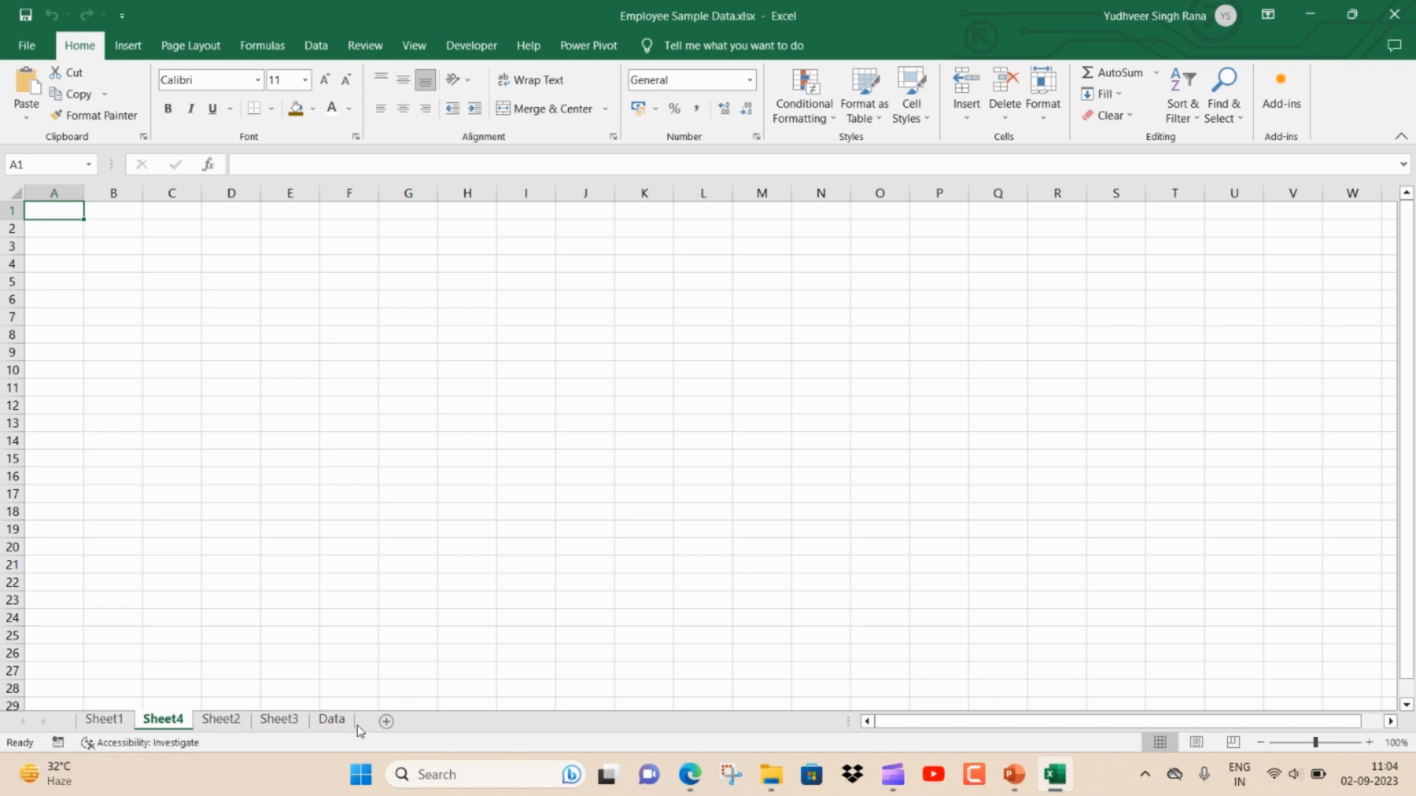
{"action": "left_click", "coordinate": [385, 721]}
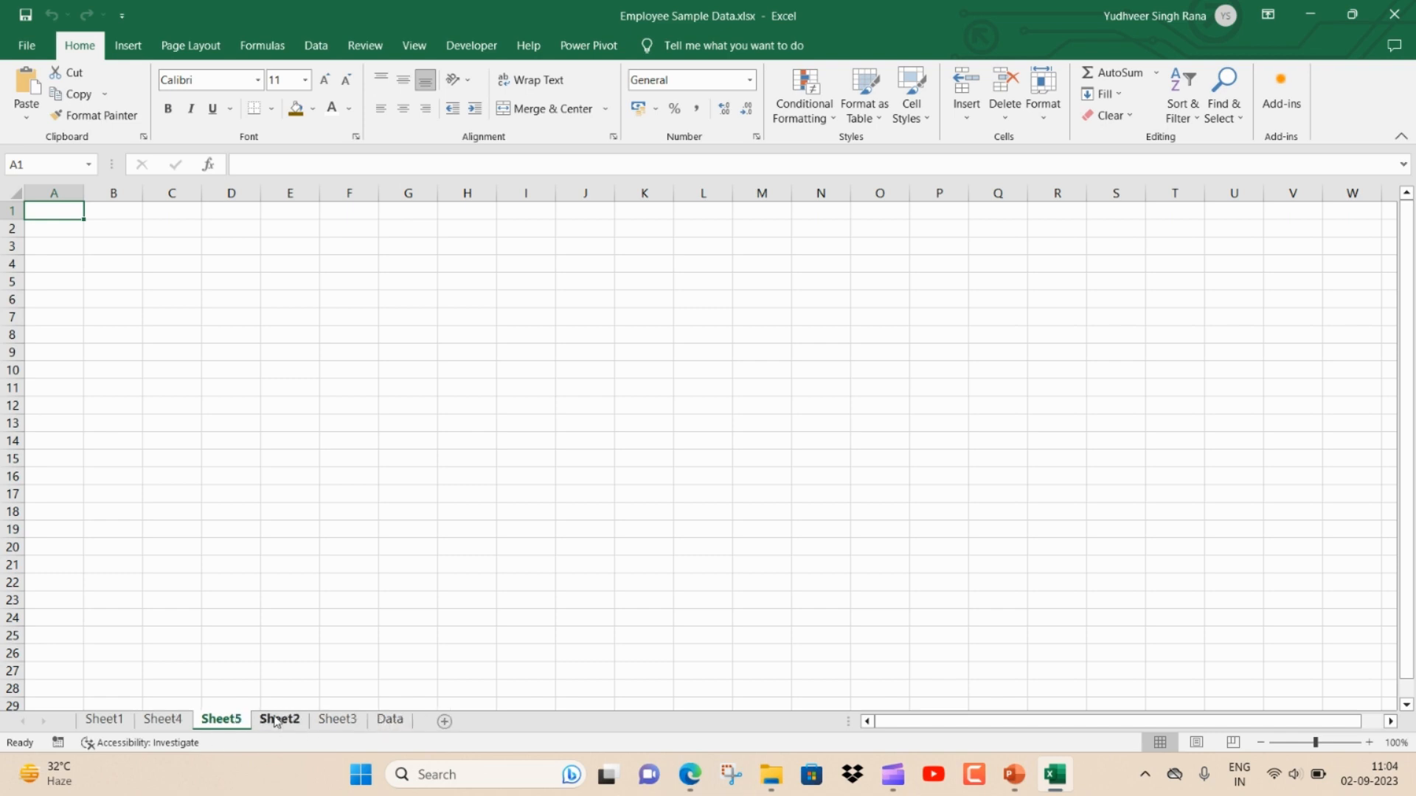
{"action": "double_click", "coordinate": [211, 720]}
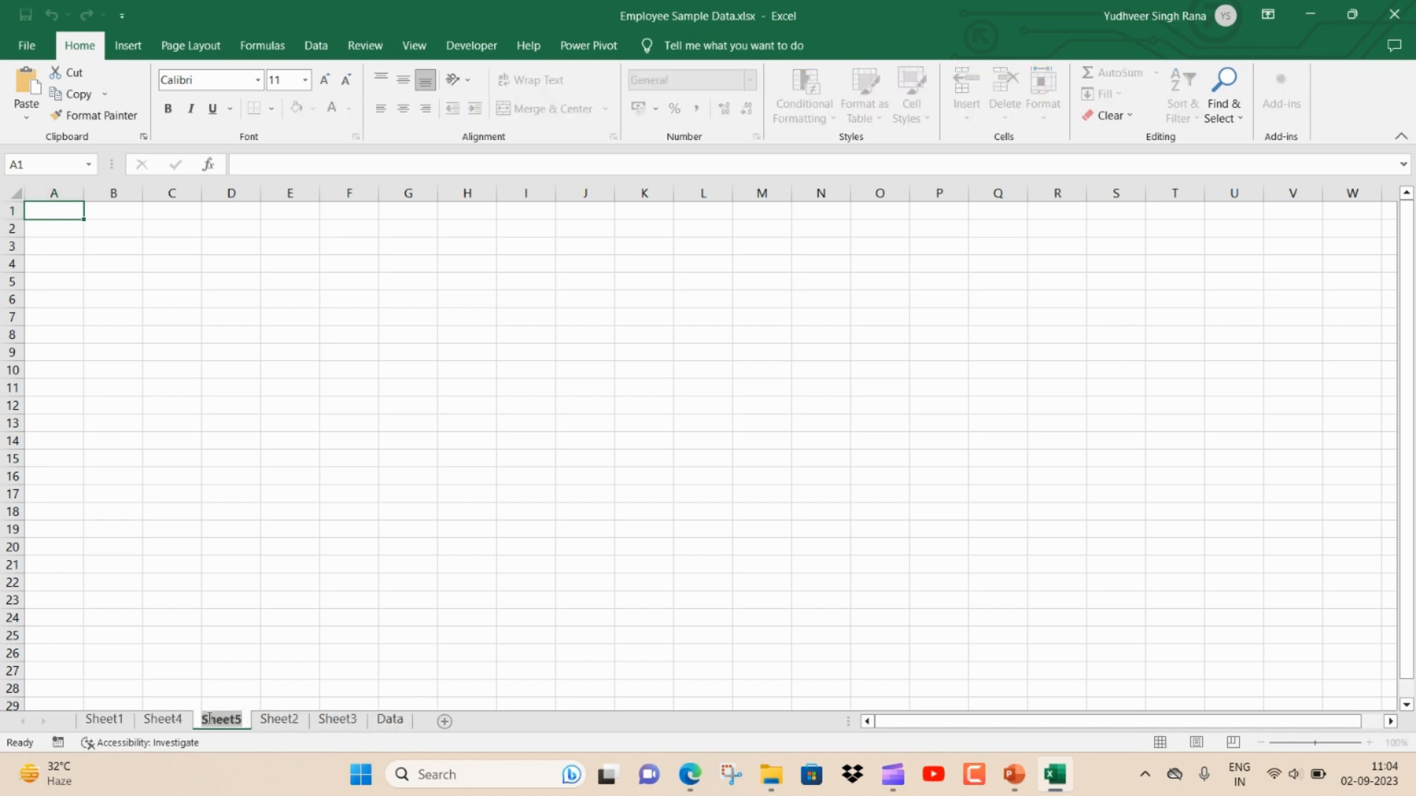
{"action": "type", "text": "d"}
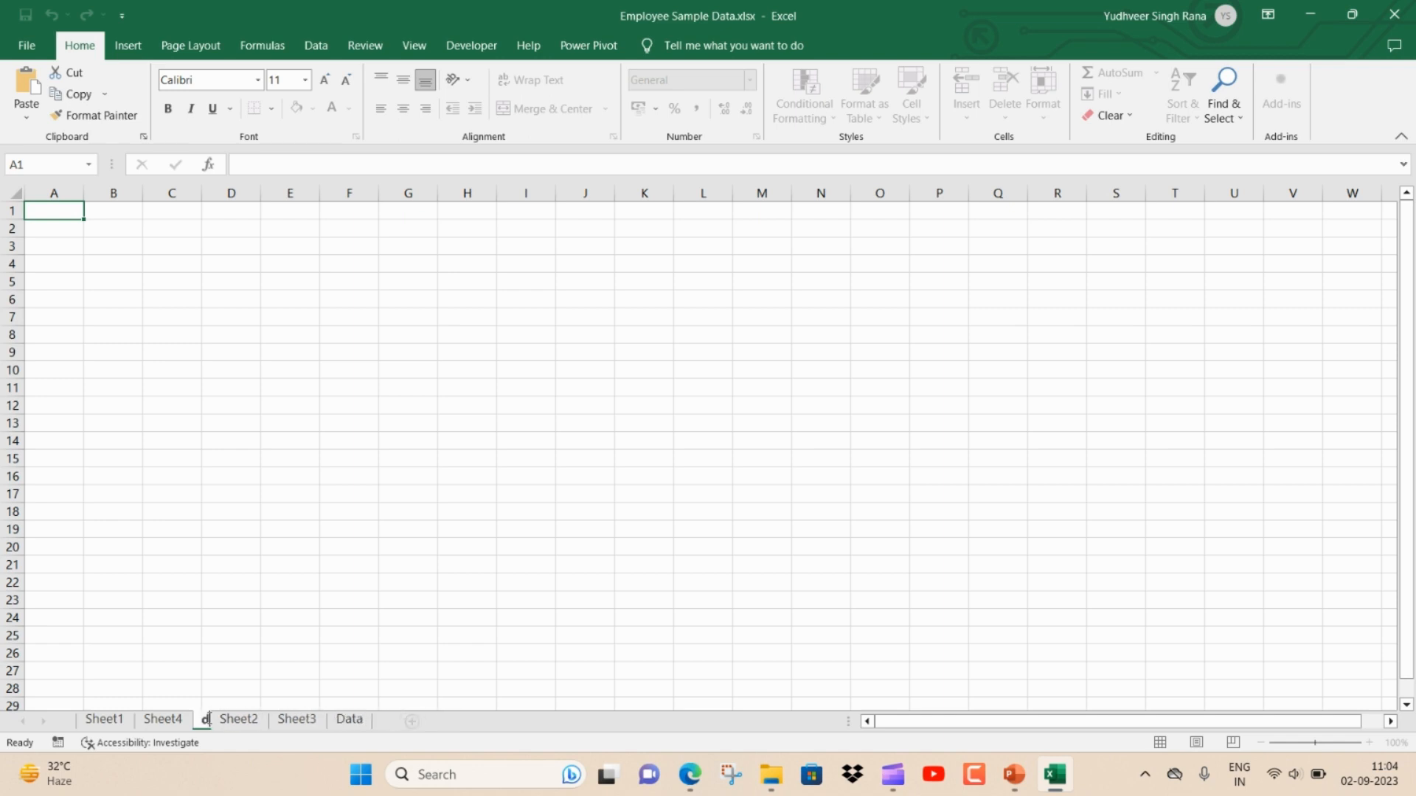
{"action": "type", "text": "atasheet"}
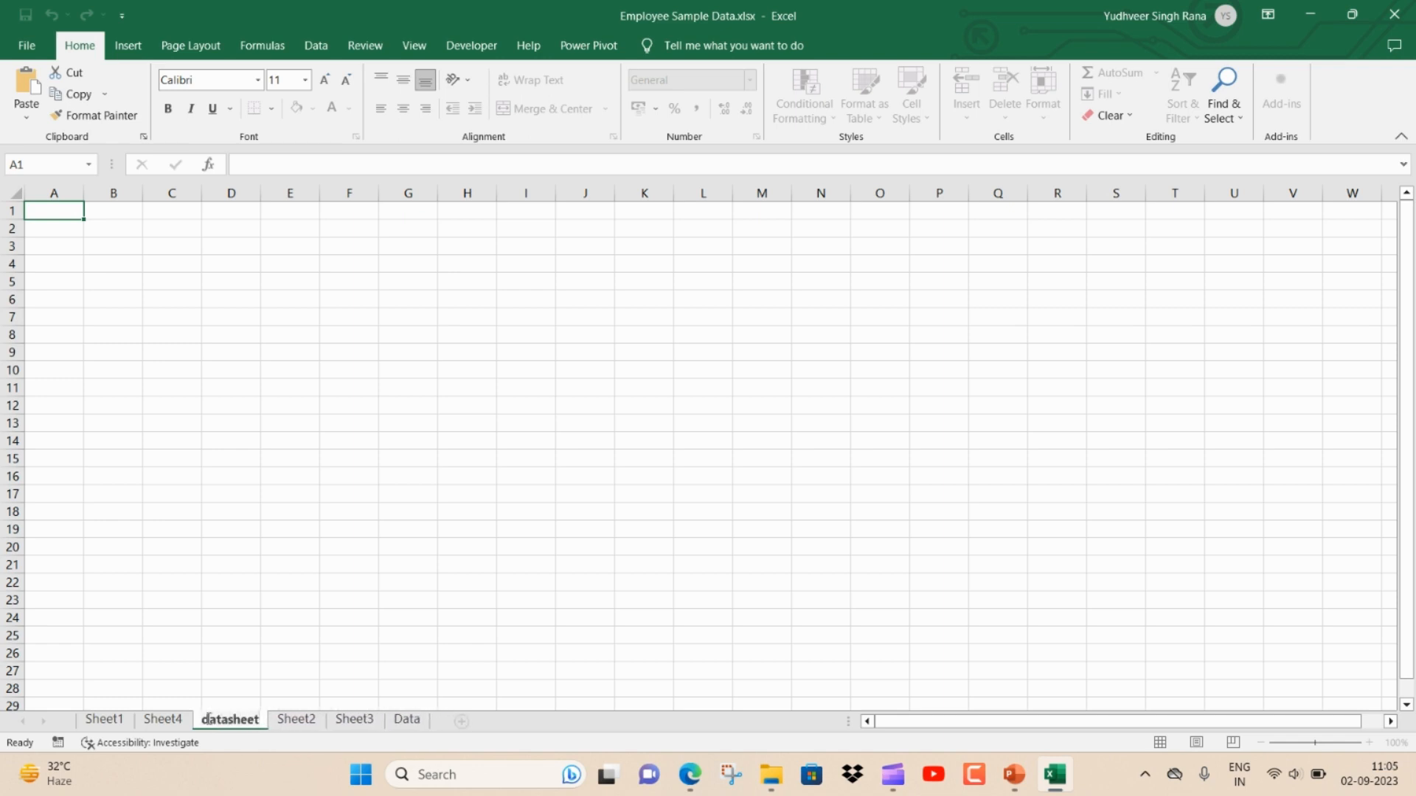
{"action": "left_click", "coordinate": [213, 656]}
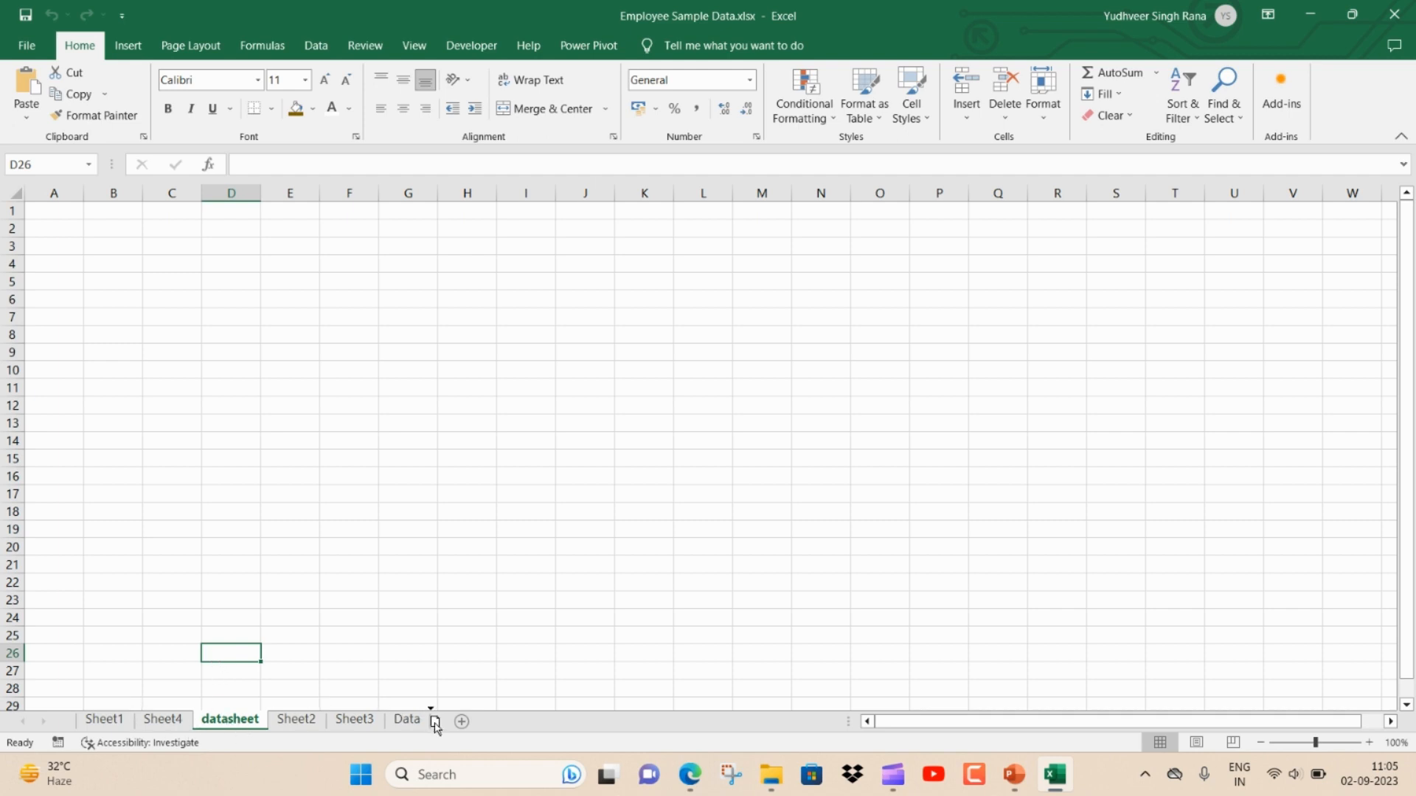
Step: Move the datasheet worksheet to the end of the sheet order and place Sheet4 between Data and datasheet
{"action": "left_click_drag", "start_coordinate": [437, 728], "coordinate": [435, 729]}
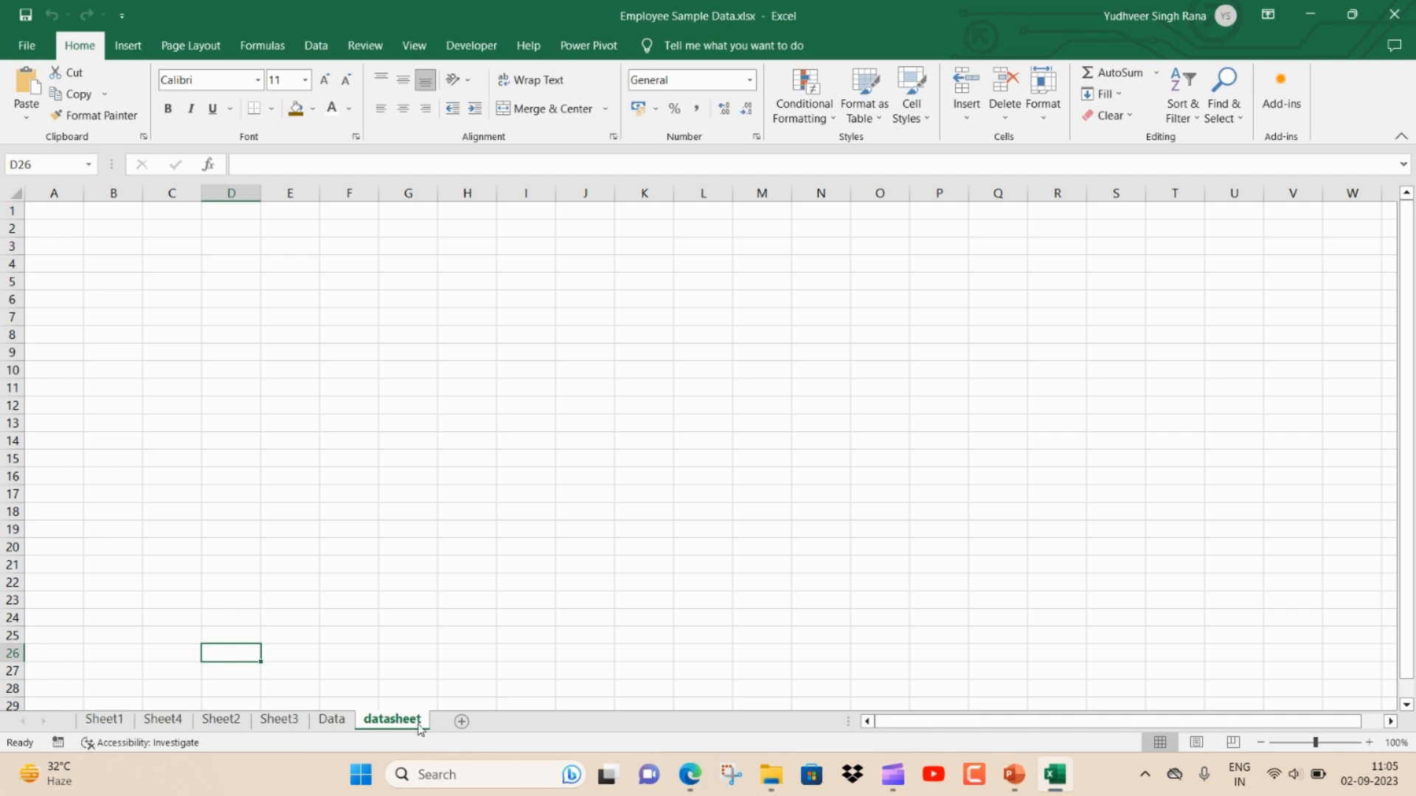
{"action": "left_click", "coordinate": [163, 720]}
{"action": "mouse_move", "coordinate": [166, 734]}
{"action": "left_mouse_down"}
{"action": "mouse_move", "coordinate": [427, 726]}
{"action": "mouse_move", "coordinate": [362, 726]}
{"action": "left_mouse_up"}
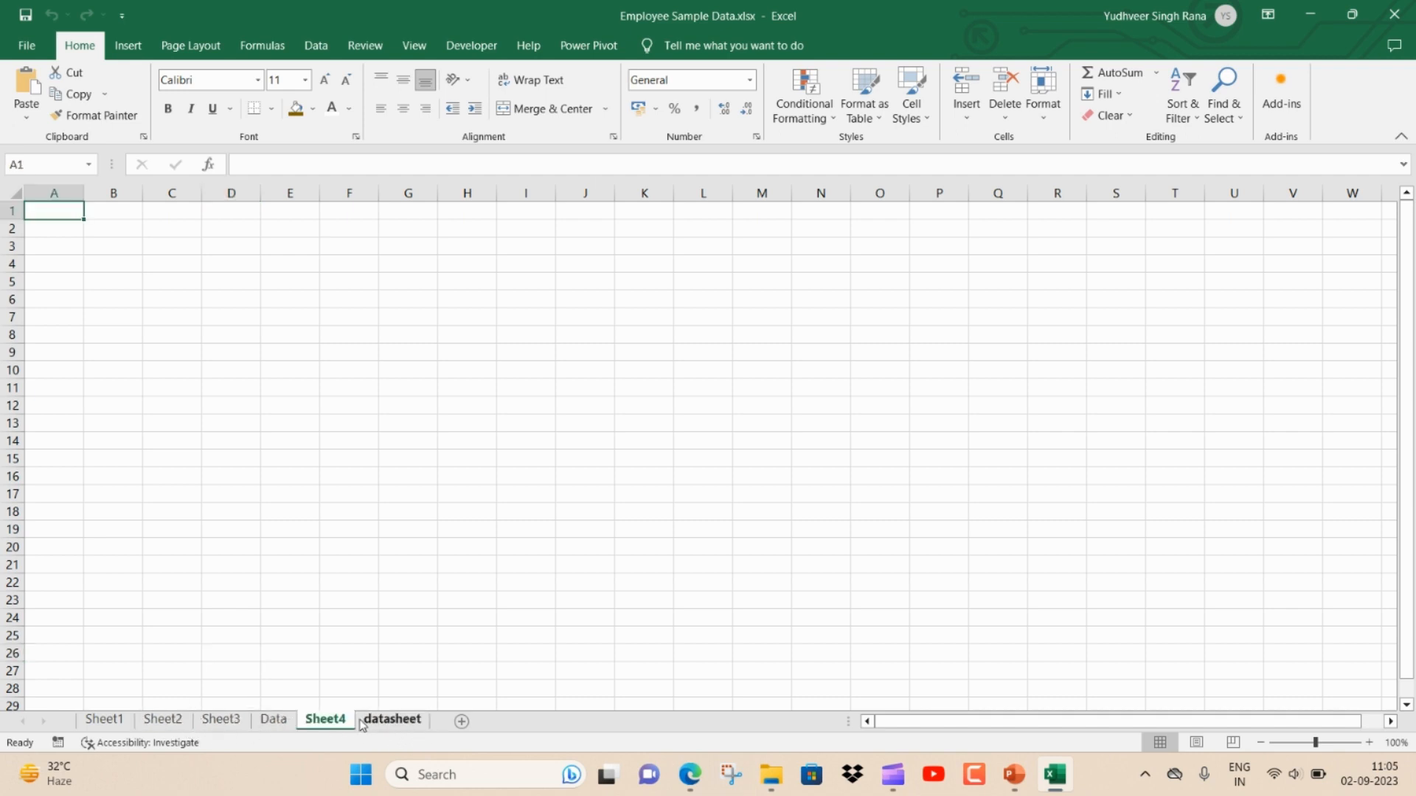
Step: Highlight columns A through R, a block of rows, and columns A through D on Sheet1 to examine rows and columns
{"action": "left_click", "coordinate": [110, 719]}
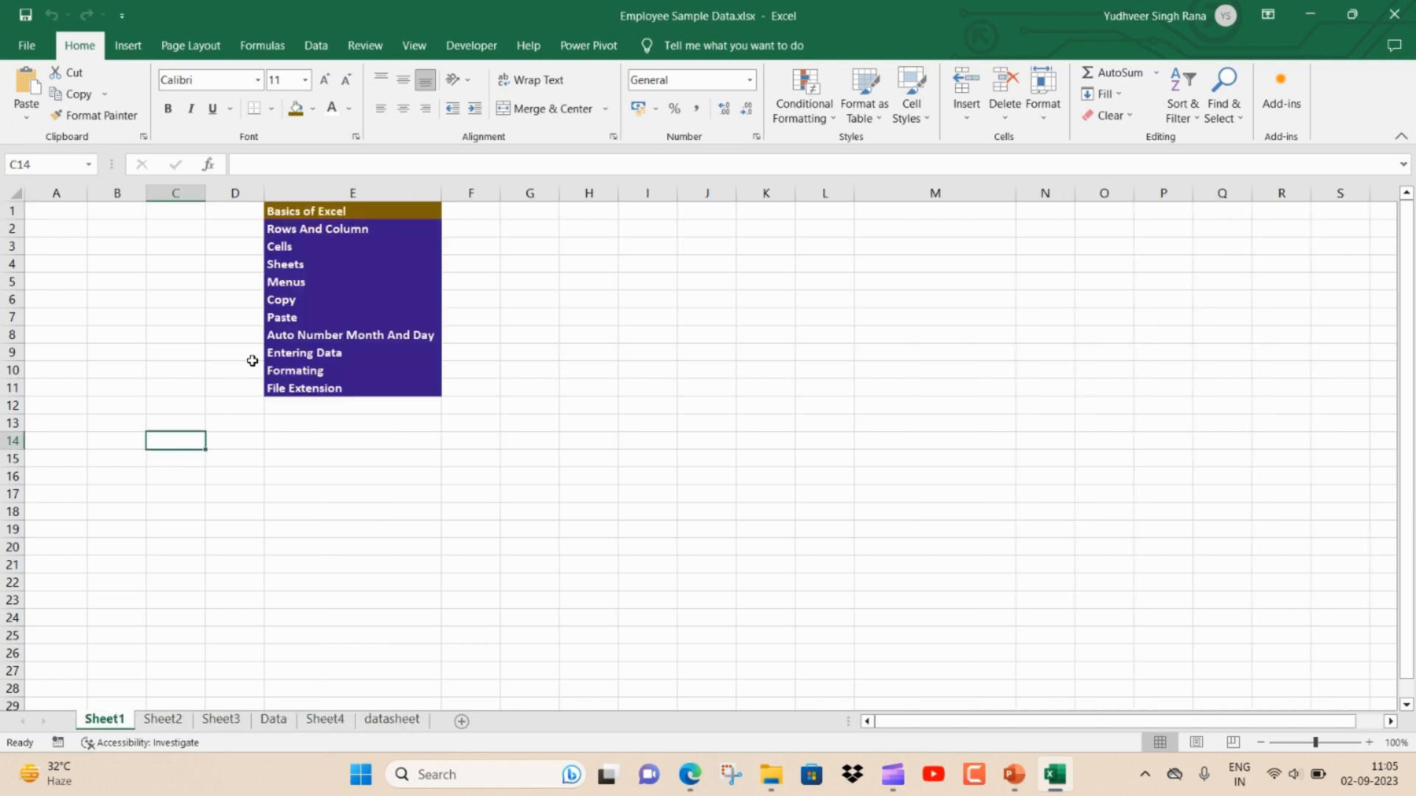
{"action": "left_click", "coordinate": [565, 279]}
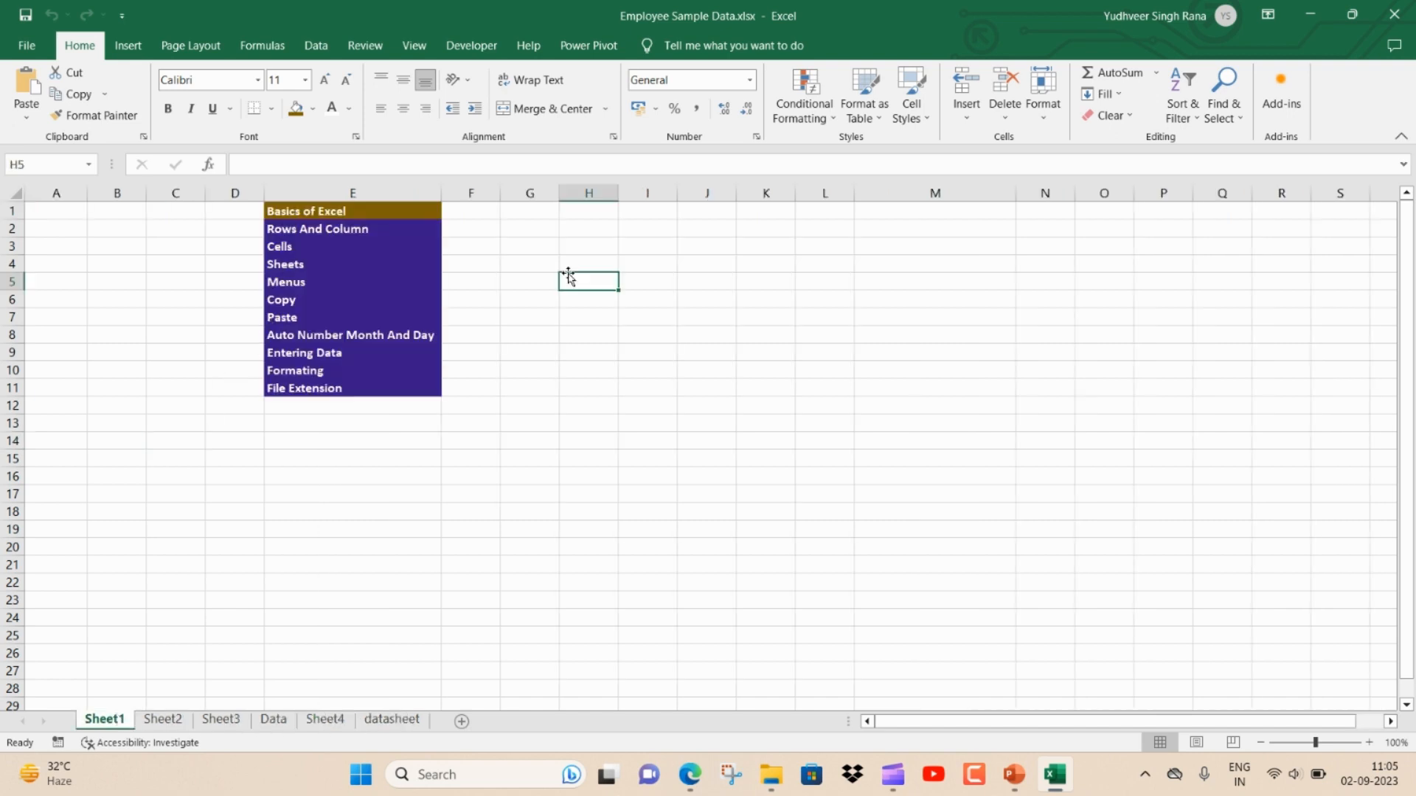
{"action": "left_click", "coordinate": [58, 190]}
{"action": "left_click_drag", "start_coordinate": [58, 191], "coordinate": [1294, 307]}
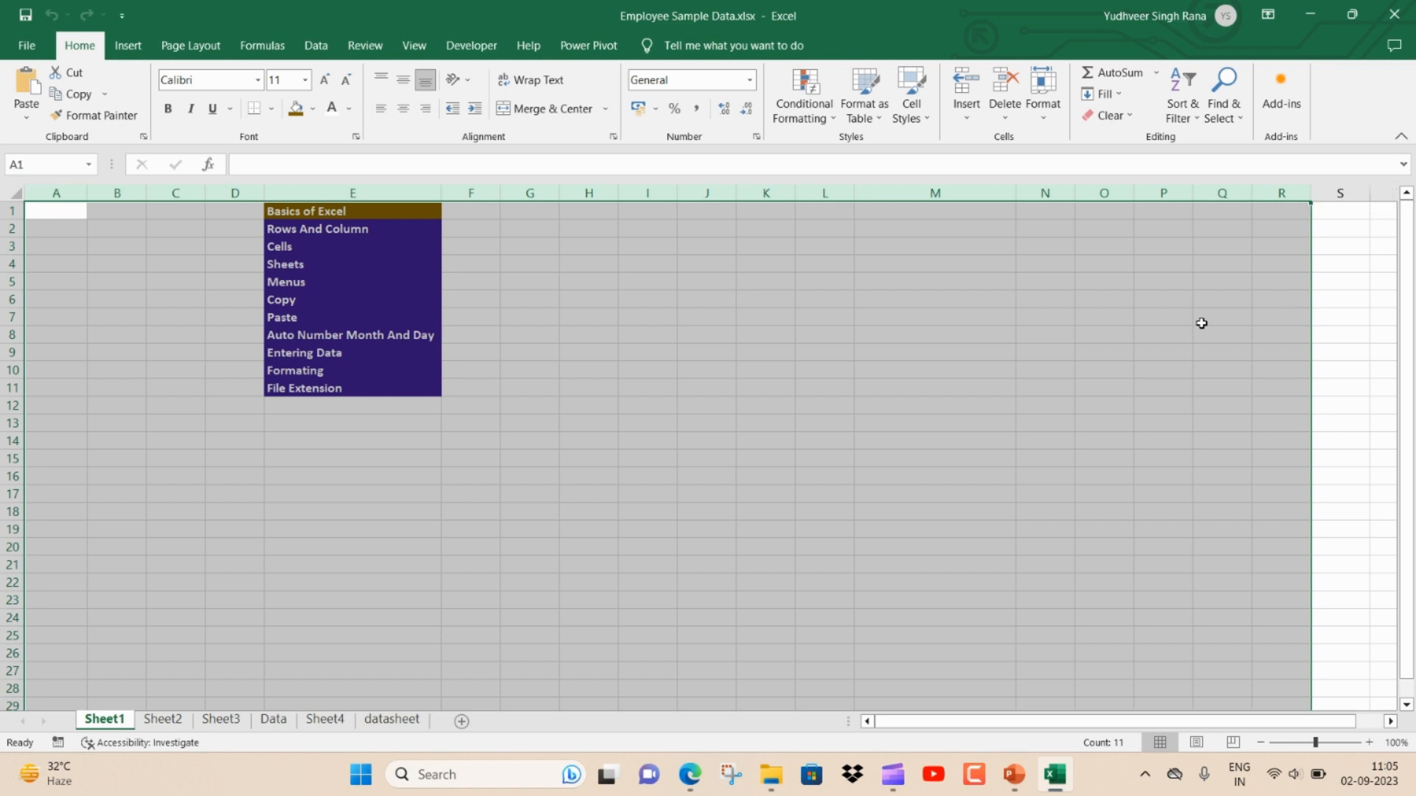
{"action": "left_click", "coordinate": [14, 231]}
{"action": "left_click_drag", "start_coordinate": [14, 231], "coordinate": [14, 607]}
{"action": "left_click", "coordinate": [109, 234]}
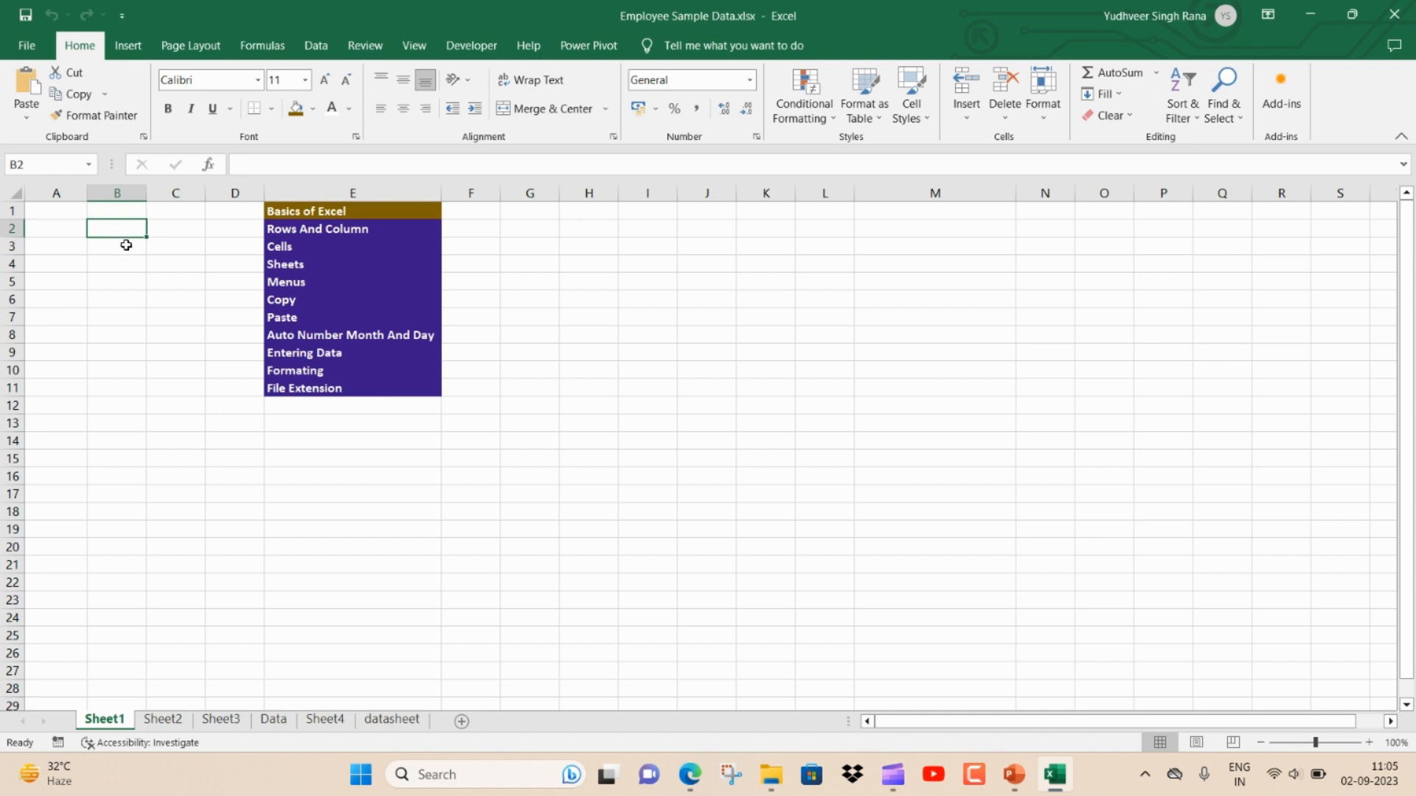
{"action": "left_click", "coordinate": [63, 213]}
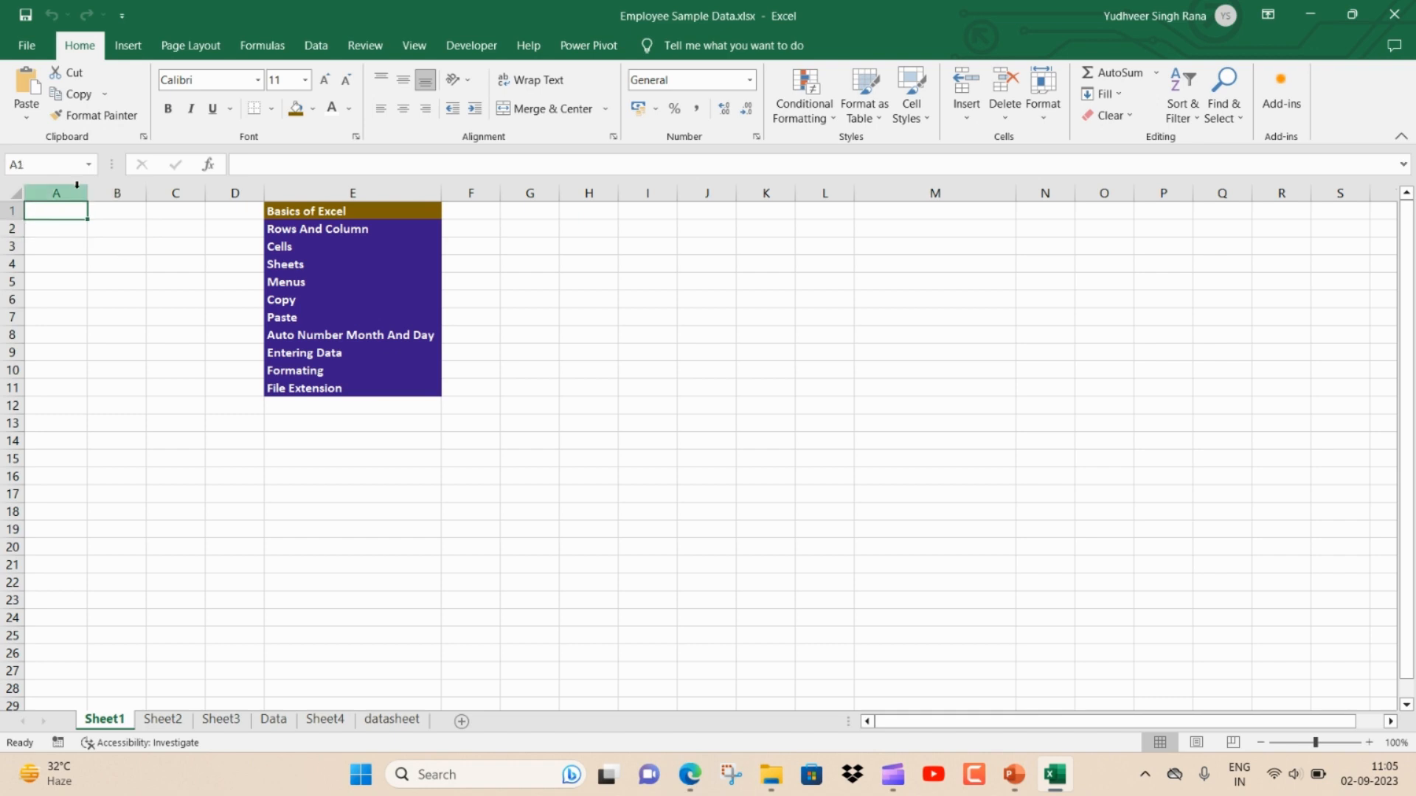
{"action": "left_click_drag", "start_coordinate": [77, 185], "coordinate": [214, 212]}
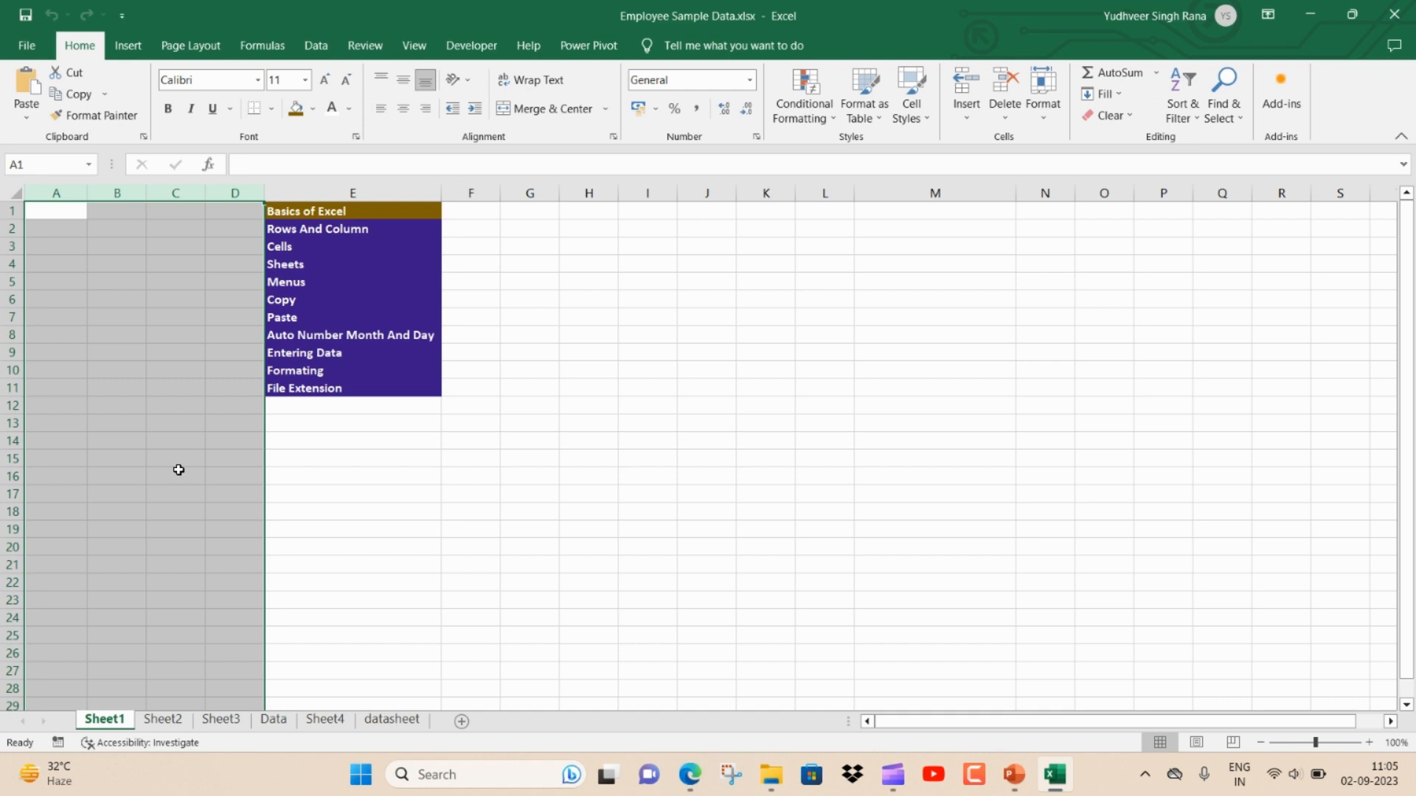
{"action": "left_click", "coordinate": [178, 471]}
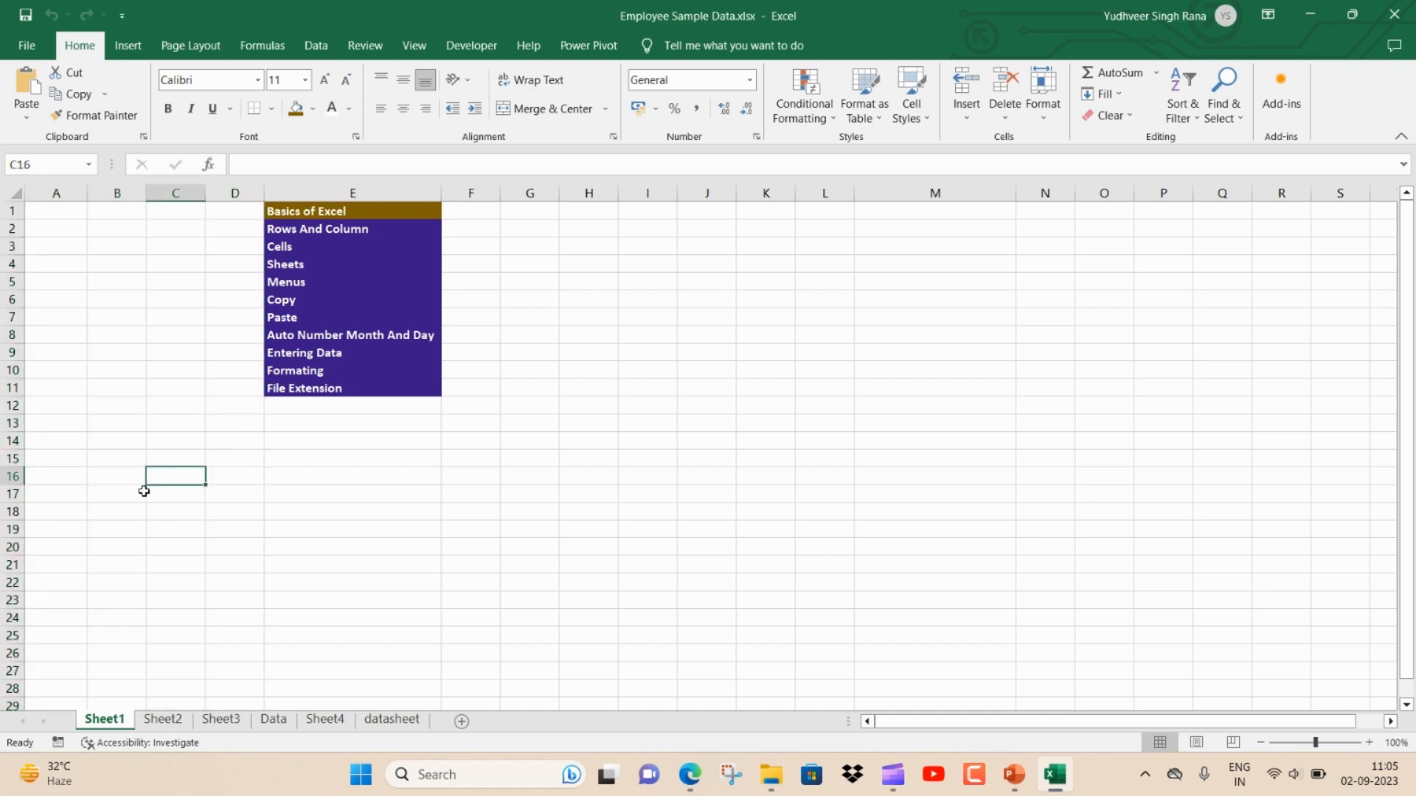
Step: Select individual cells in columns A and B of Sheet1, ending at B4, to examine cell references
{"action": "left_click", "coordinate": [101, 252]}
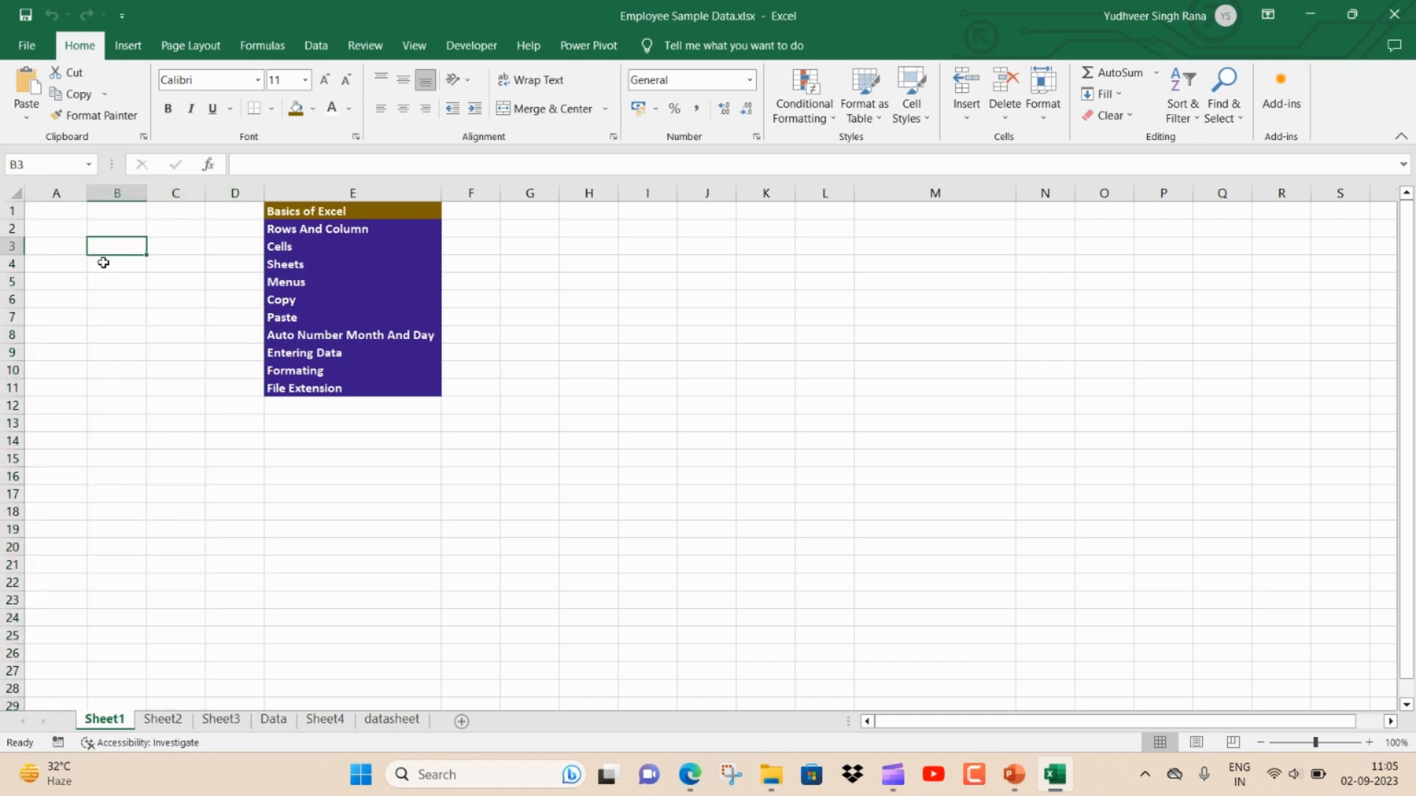
{"action": "left_click", "coordinate": [42, 252]}
{"action": "left_click", "coordinate": [112, 247]}
{"action": "left_click", "coordinate": [111, 315]}
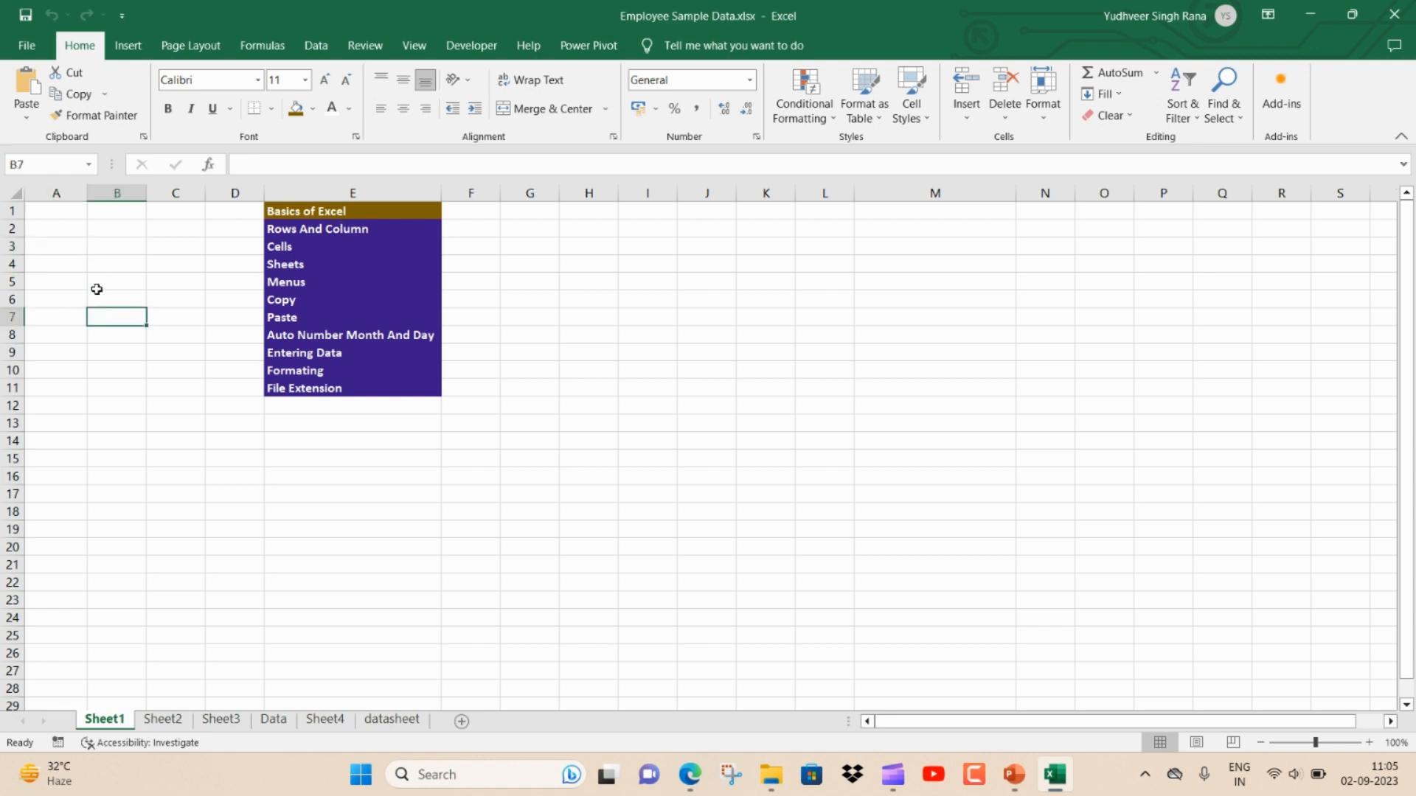
{"action": "left_click", "coordinate": [73, 270]}
{"action": "left_click", "coordinate": [114, 265]}
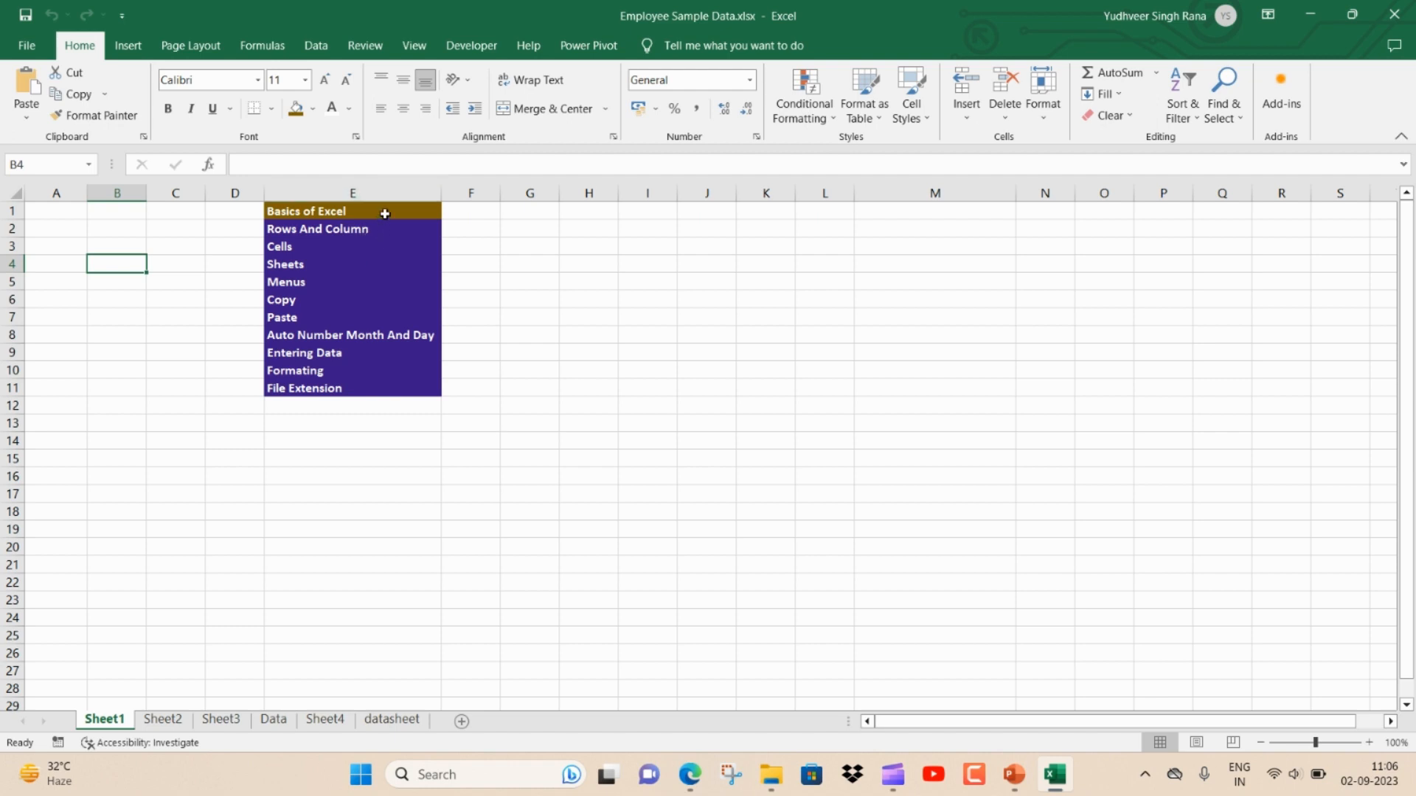
Step: Copy the Basics of Excel list in E1:E11 and paste it starting at cell J5
{"action": "left_click_drag", "start_coordinate": [382, 218], "coordinate": [373, 391]}
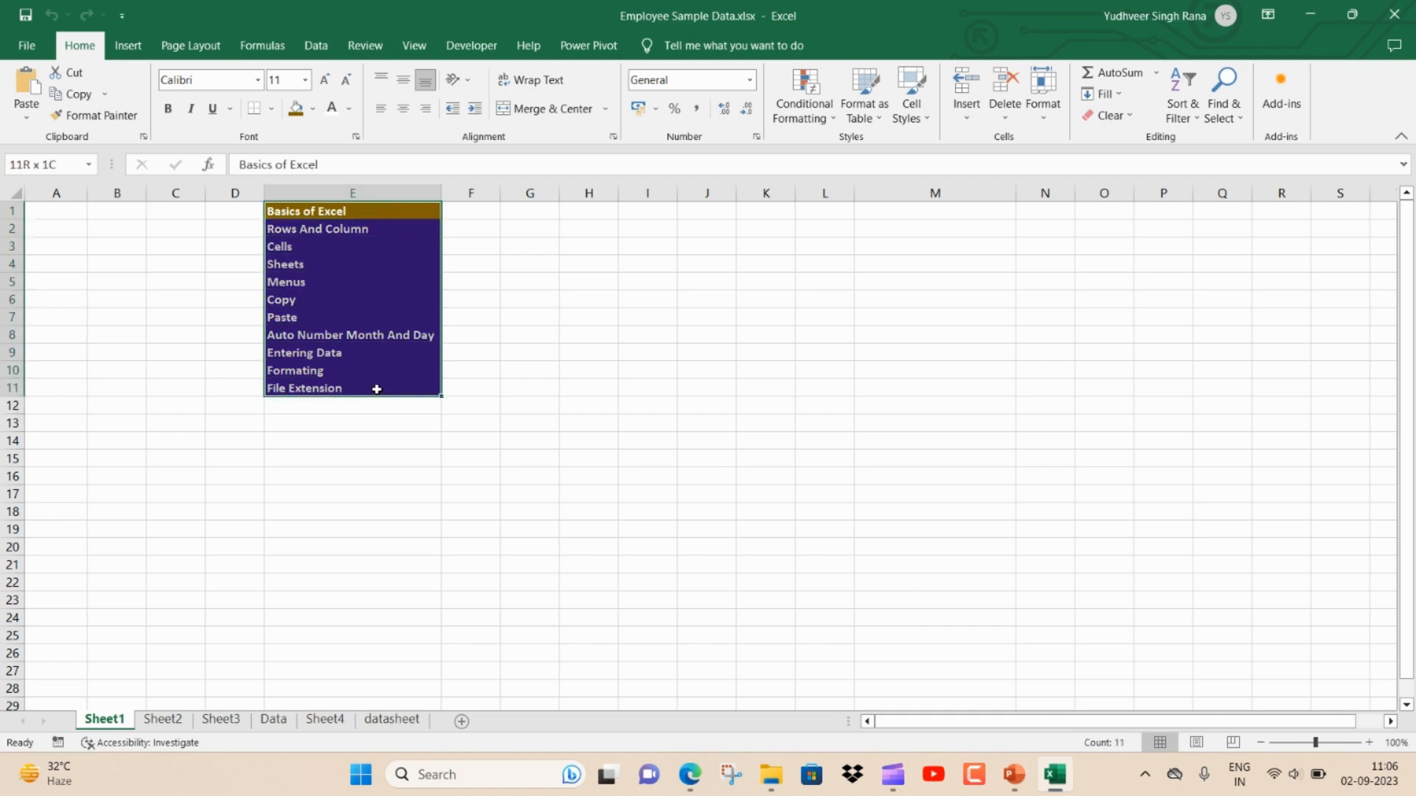
{"action": "right_click", "coordinate": [366, 295]}
{"action": "left_click", "coordinate": [394, 337]}
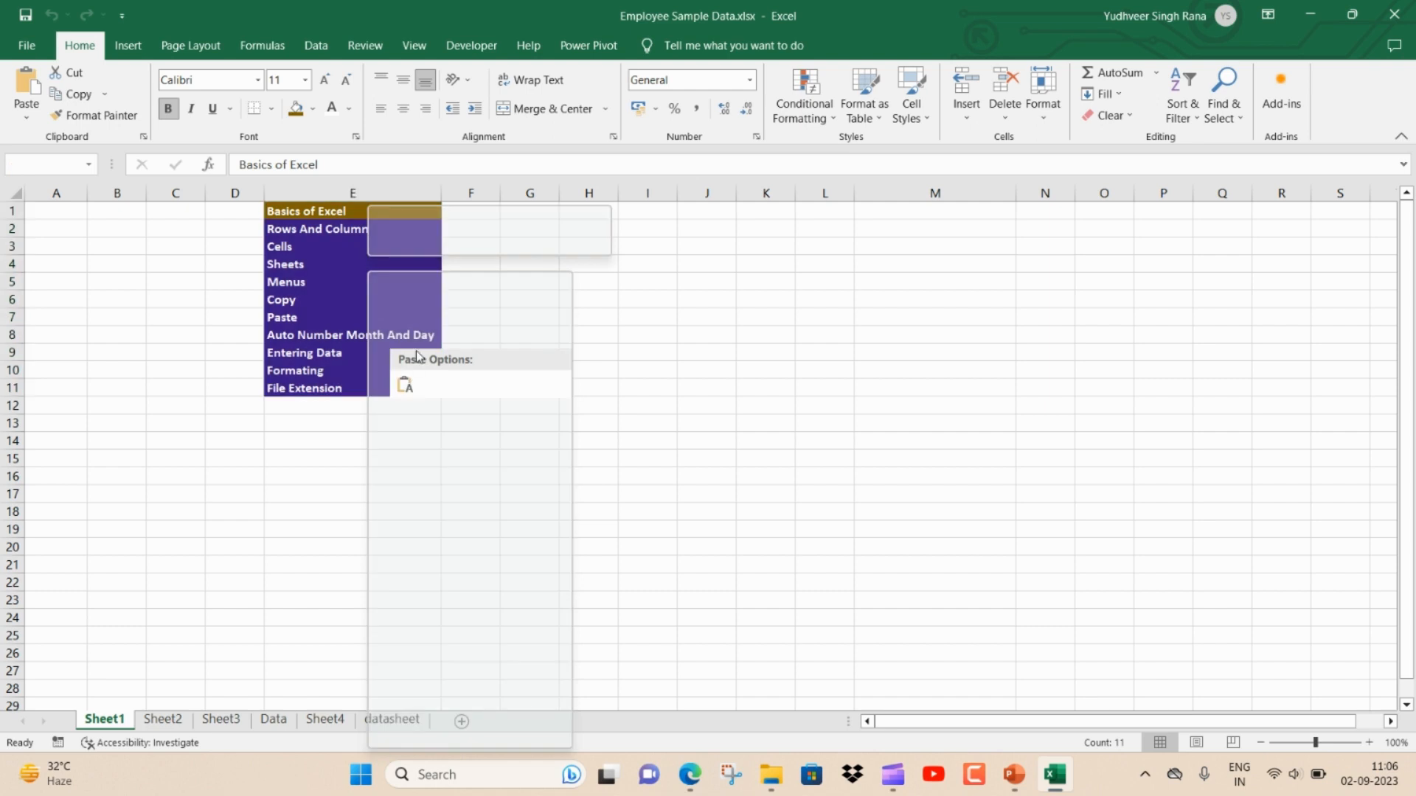
{"action": "right_click", "coordinate": [727, 280]}
{"action": "left_click", "coordinate": [770, 398]}
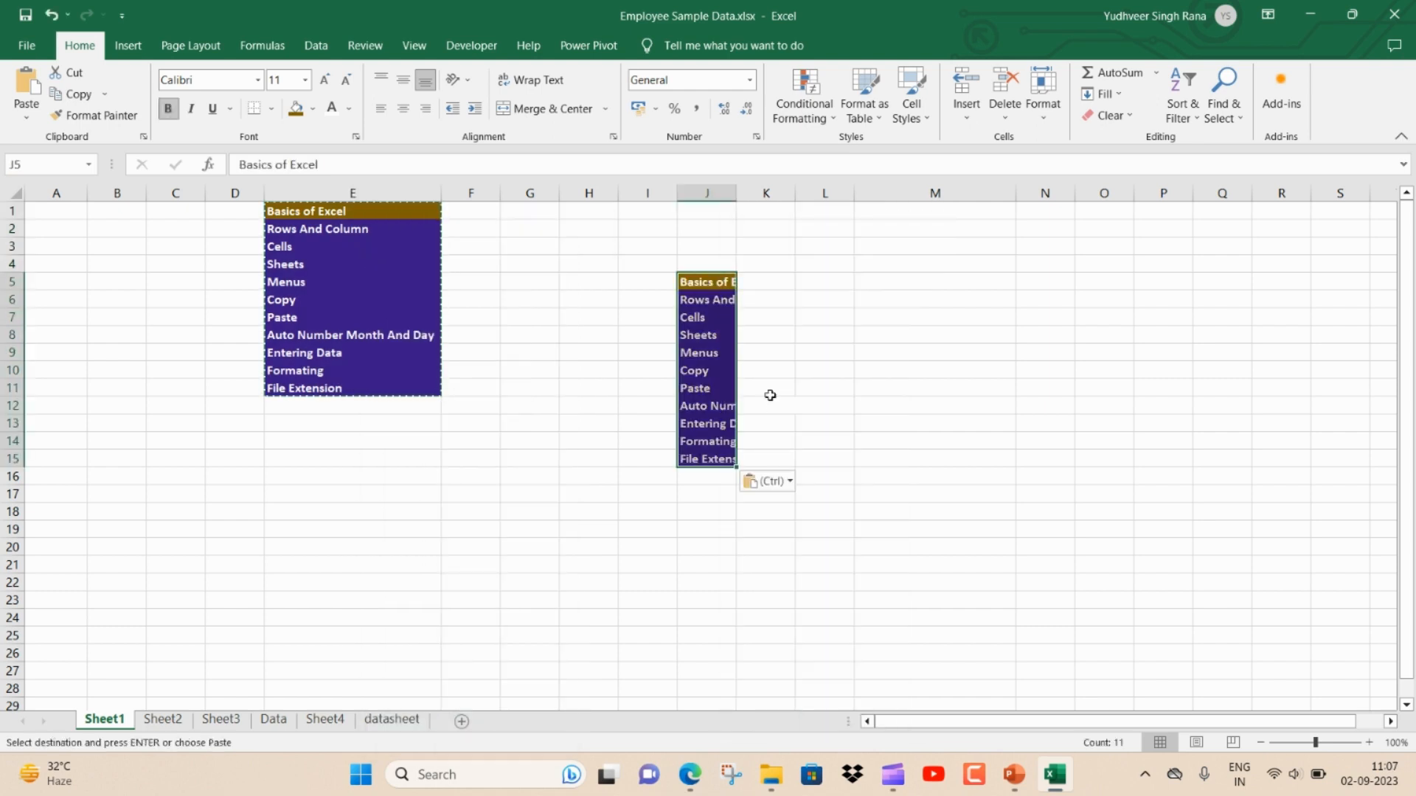
Step: Copy the original list in E1:E11 again and paste it starting at cell C15
{"action": "left_click", "coordinate": [338, 215]}
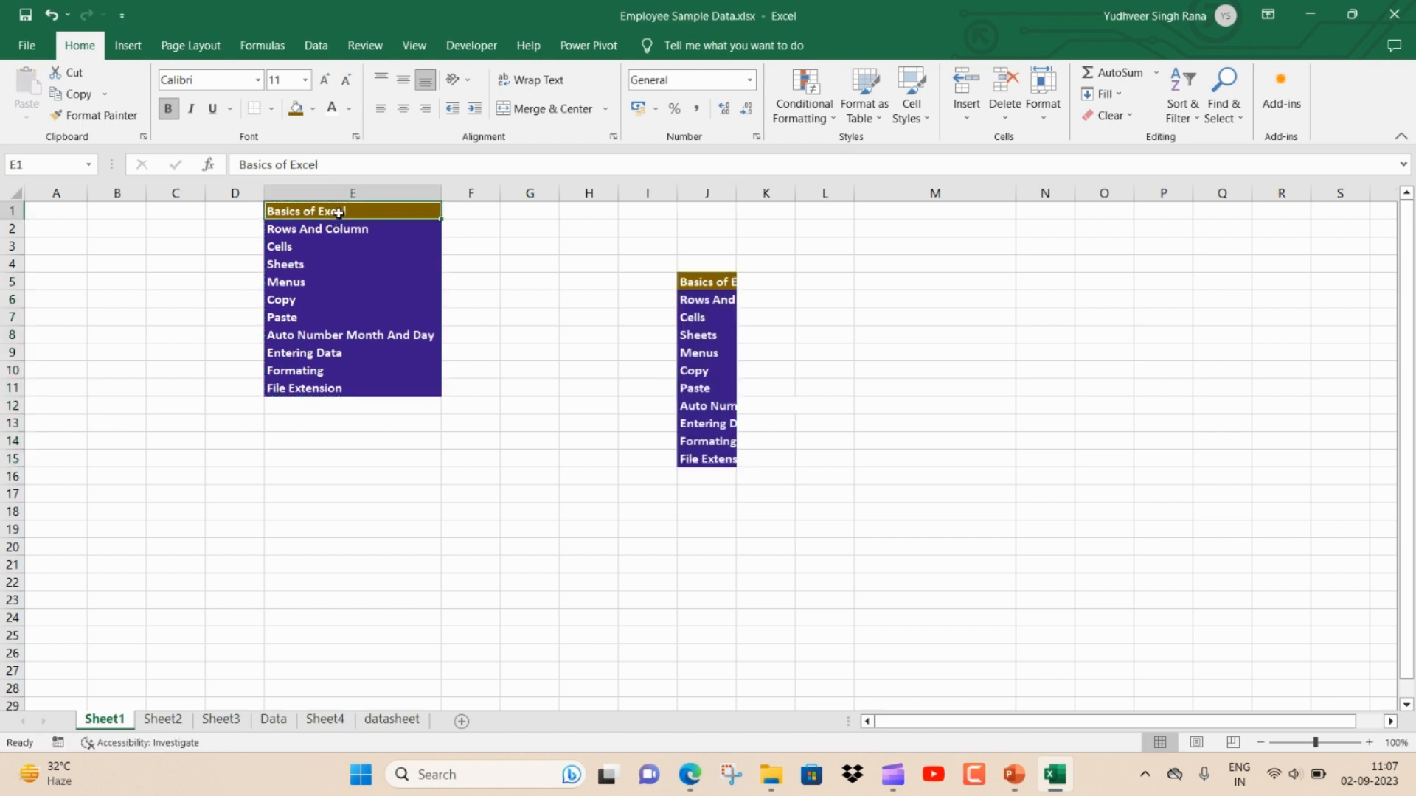
{"action": "left_click_drag", "start_coordinate": [338, 213], "coordinate": [354, 381]}
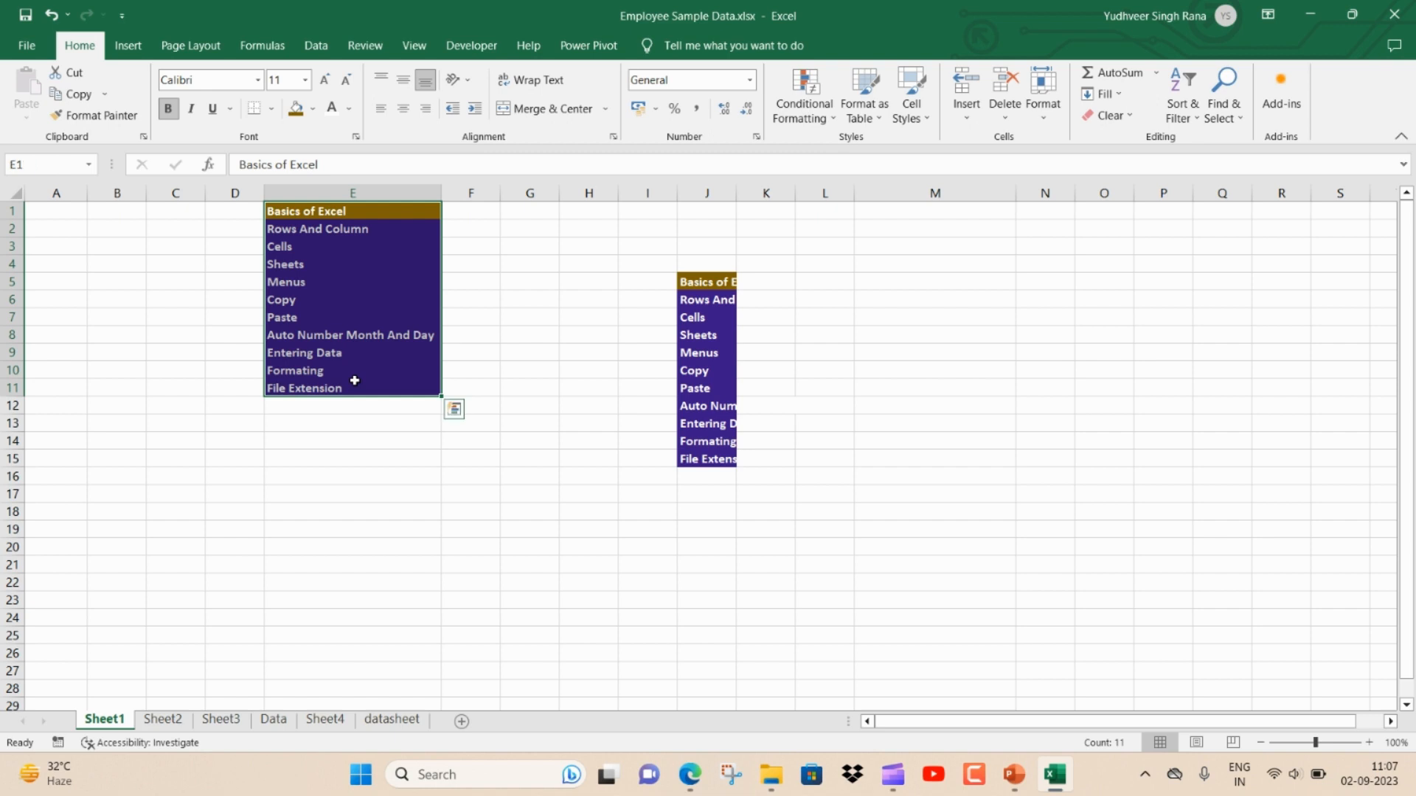
{"action": "key", "text": "ctrl+c"}
{"action": "left_click", "coordinate": [188, 458]}
{"action": "key", "text": "ctrl+v"}
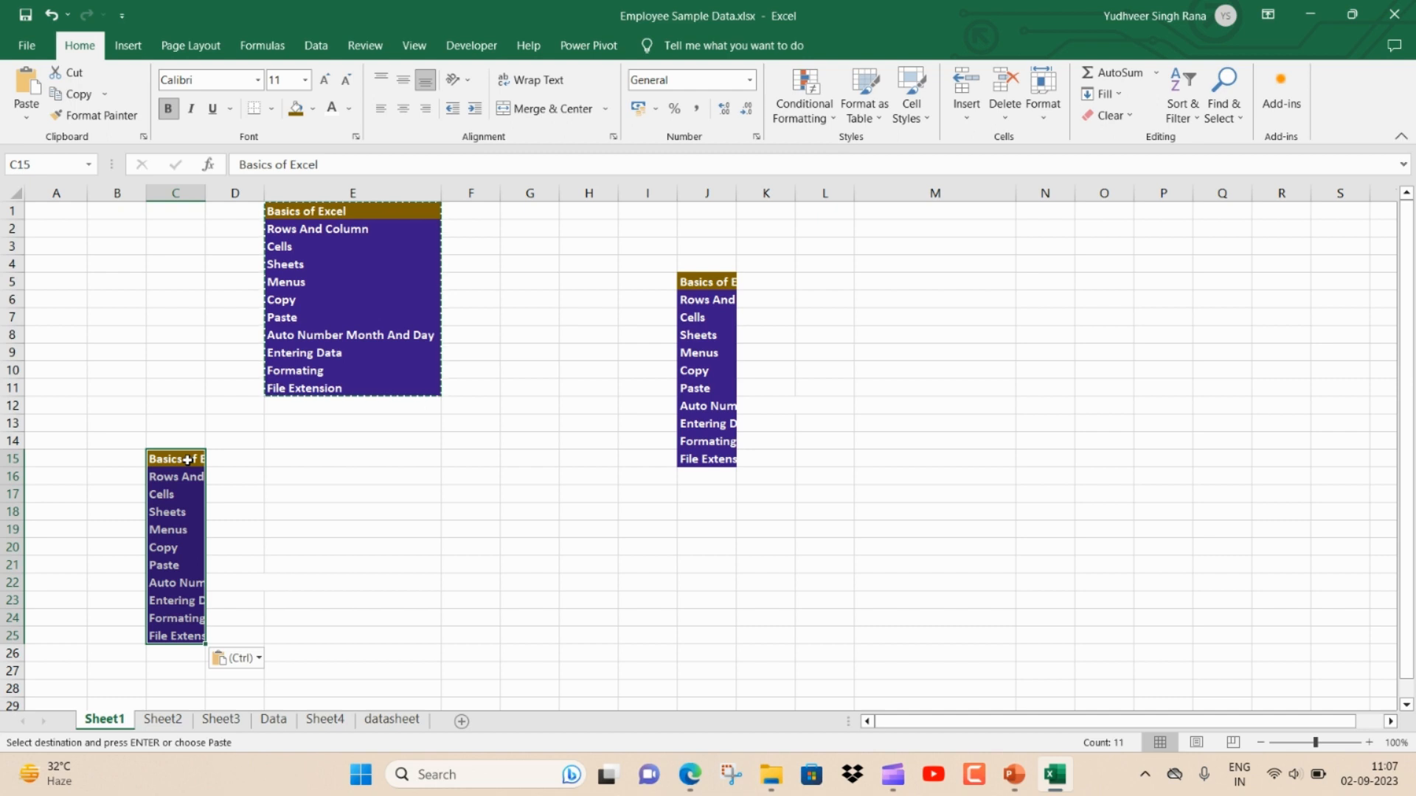
Step: Paste the copied Basics of Excel list into Sheet2 at cells E1 and E17
{"action": "left_click", "coordinate": [162, 719]}
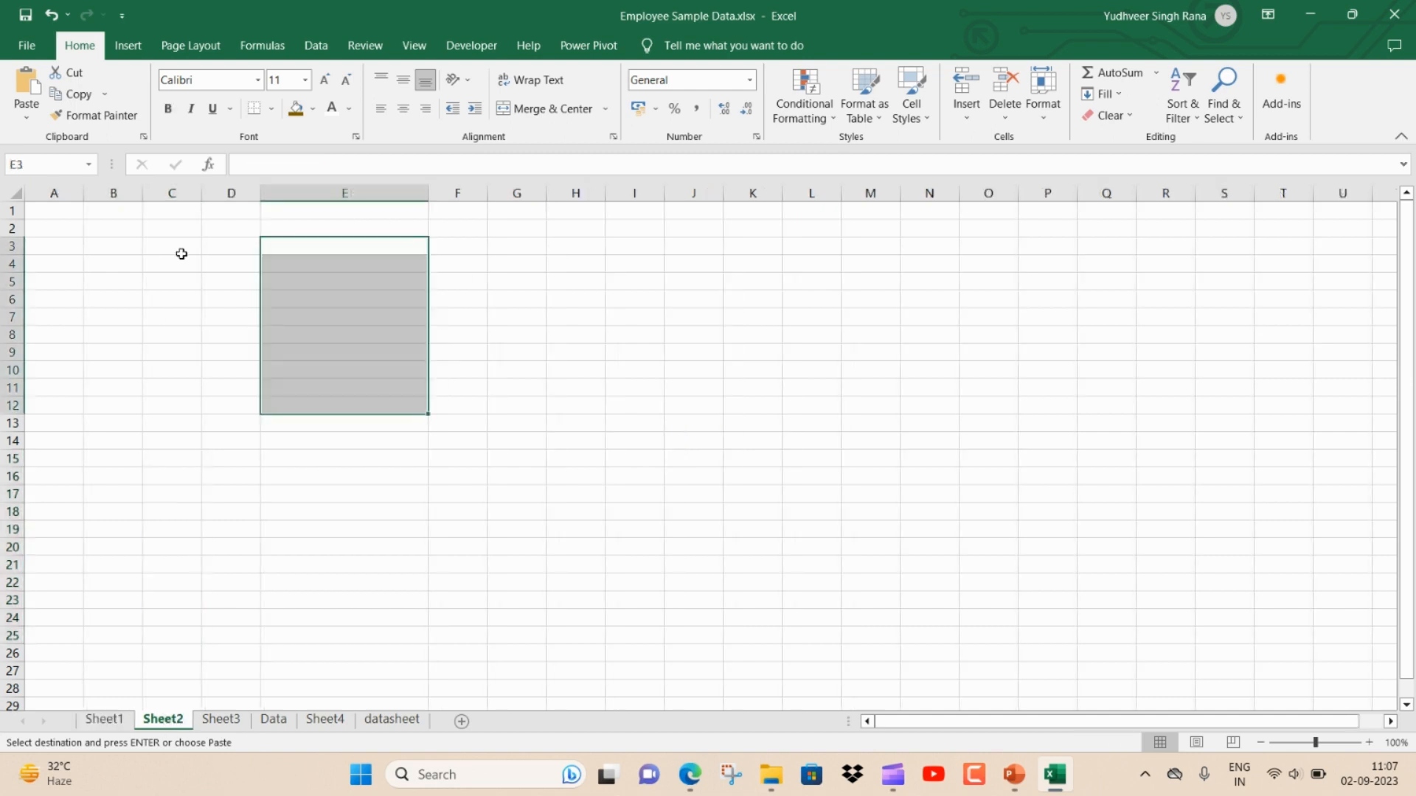
{"action": "left_click", "coordinate": [519, 243]}
{"action": "left_click", "coordinate": [390, 244]}
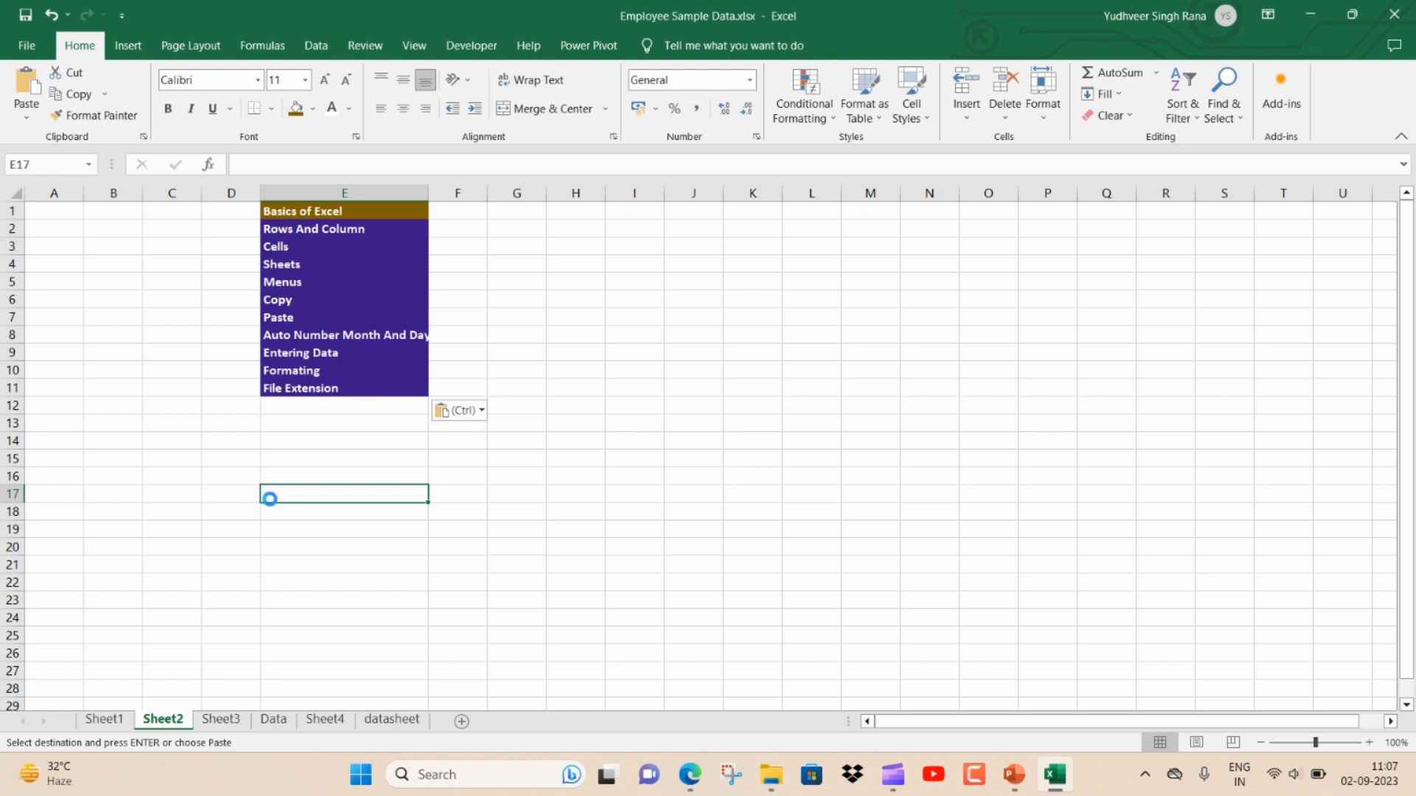
{"action": "key", "text": "ctrl+v"}
Step: Paste further copies of the list on Sheet2 at K10, L8 and N8, and end copy mode
{"action": "left_click", "coordinate": [767, 365]}
{"action": "key", "text": "ctrl+v"}
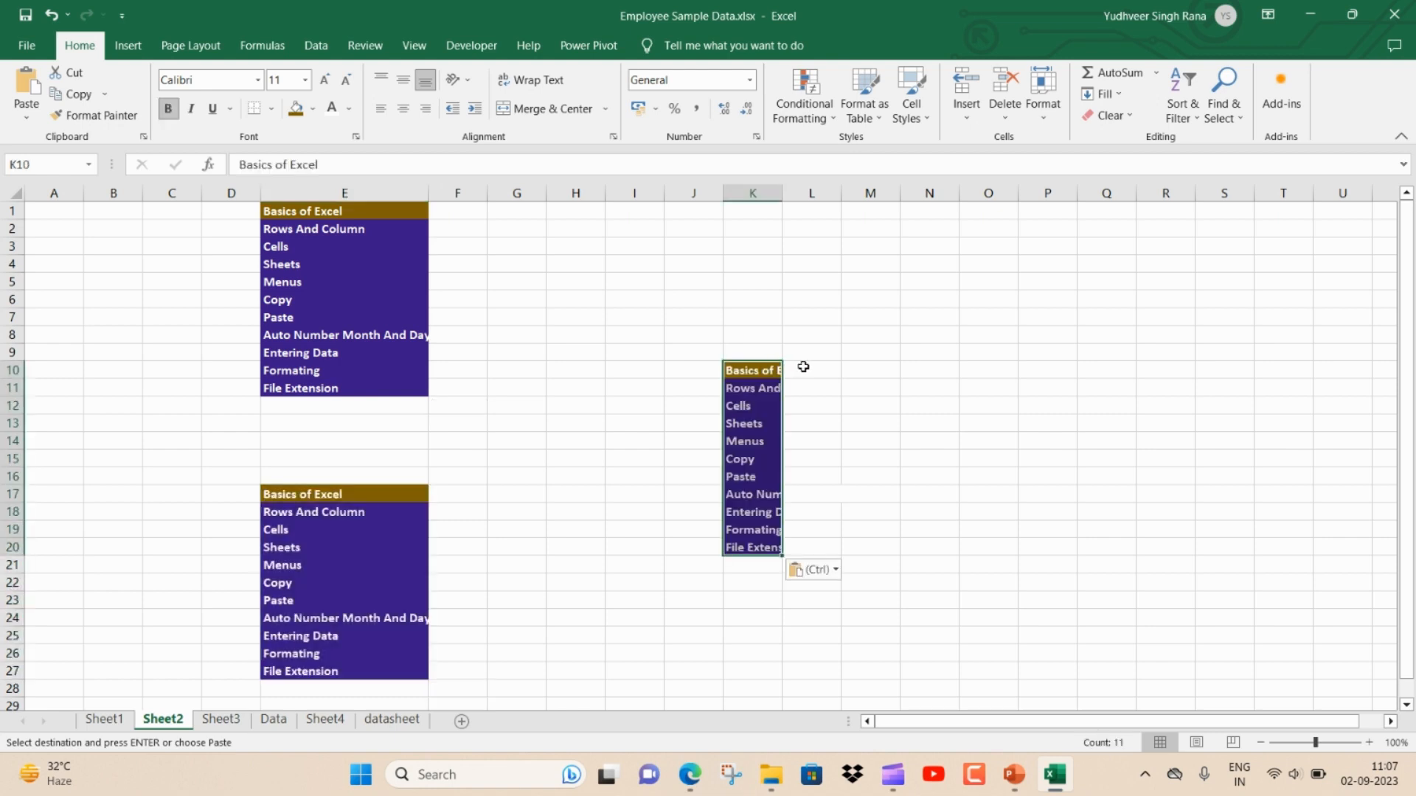
{"action": "left_click", "coordinate": [838, 339]}
{"action": "key", "text": "ctrl+v"}
{"action": "left_click", "coordinate": [940, 338]}
{"action": "key", "text": "ctrl+v"}
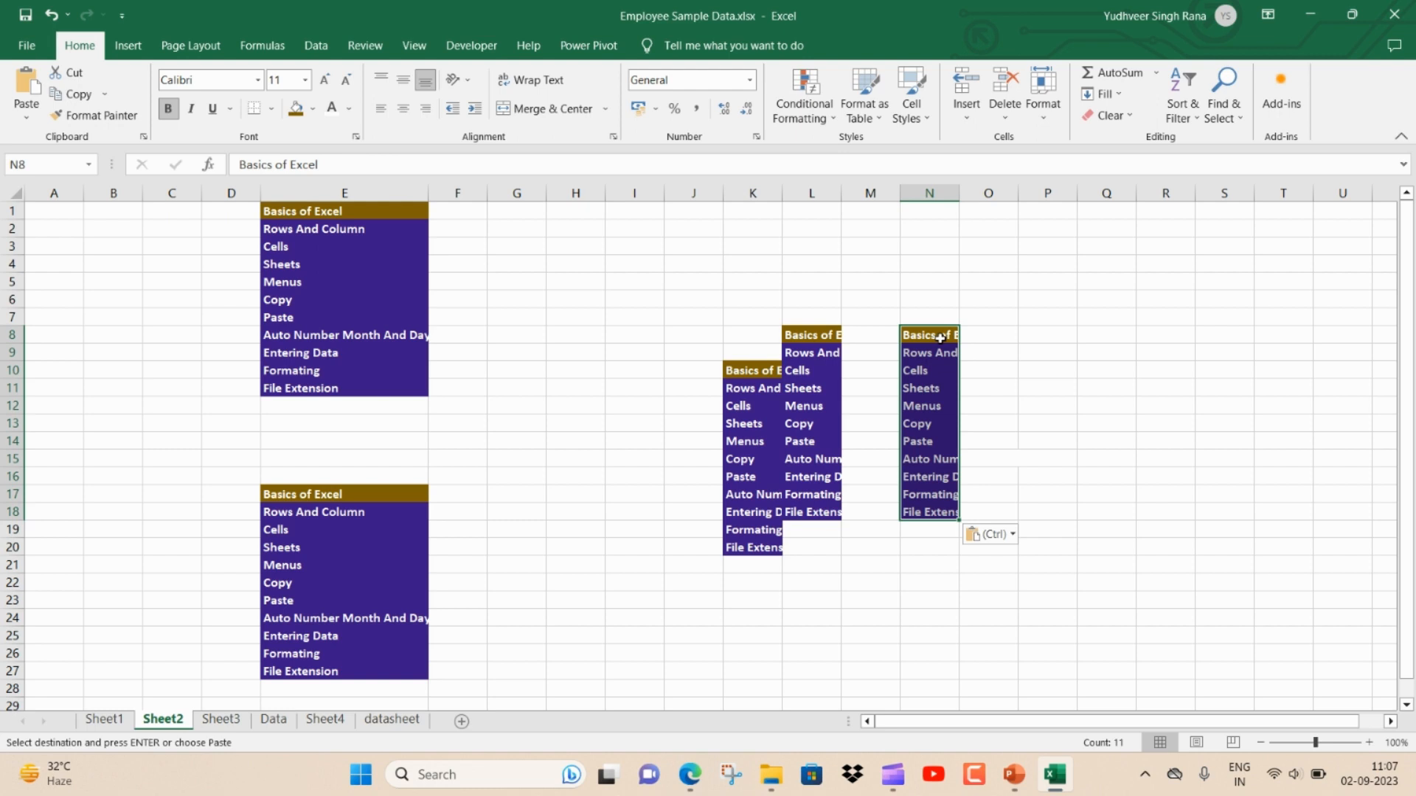
{"action": "key", "text": "Escape"}
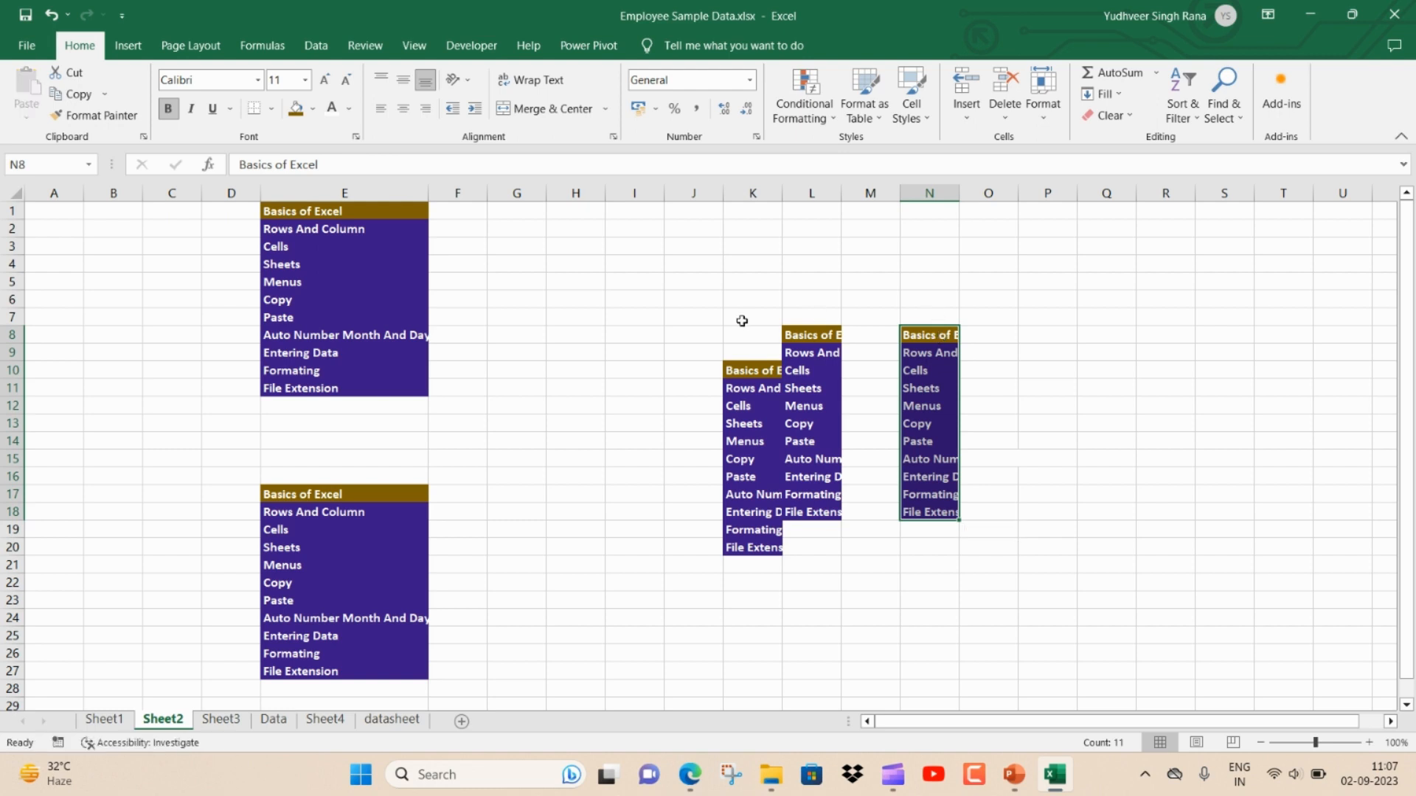
Step: Remove the extra list copies at E17, K10, L8 and N8 from Sheet2, keeping the one in E1:E11
{"action": "left_click", "coordinate": [578, 322]}
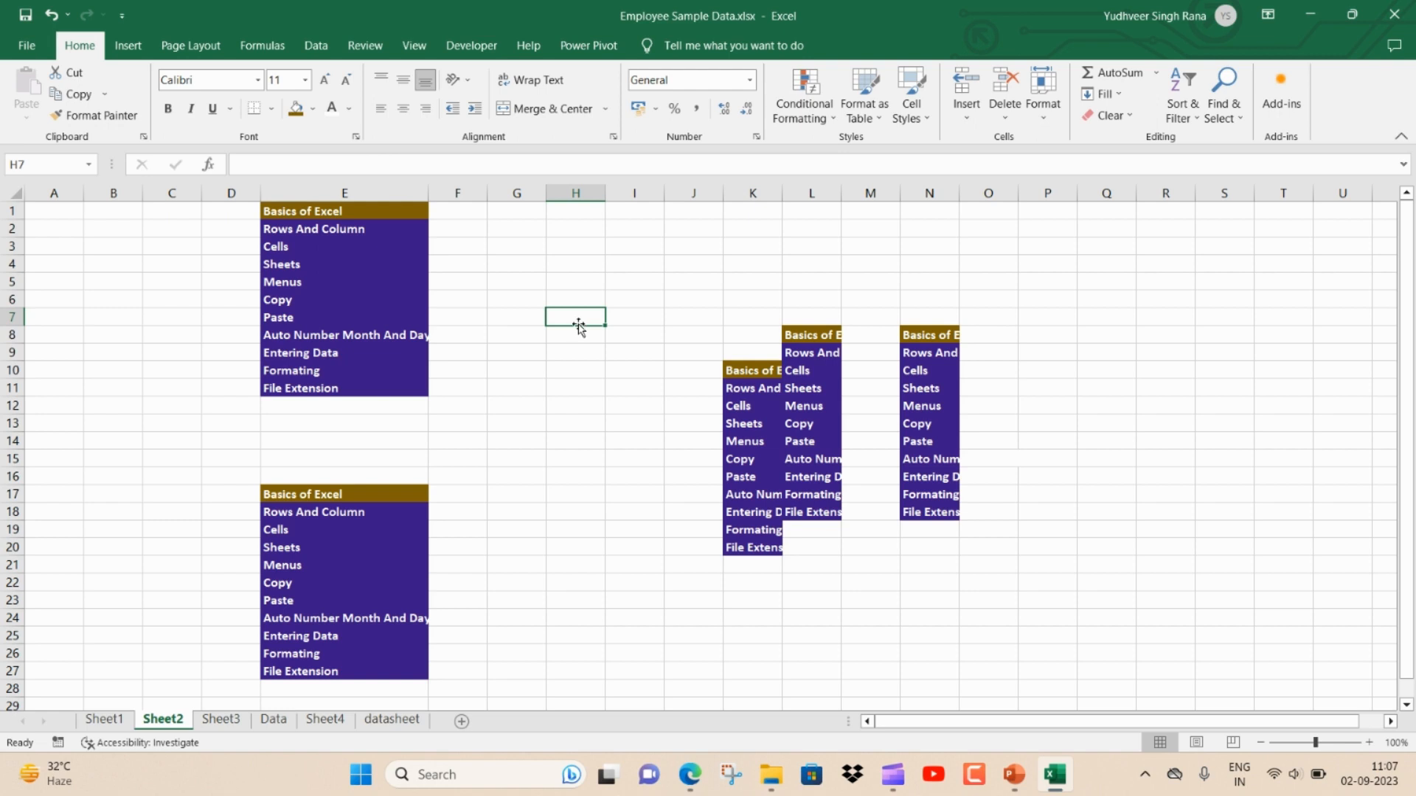
{"action": "left_click", "coordinate": [640, 438]}
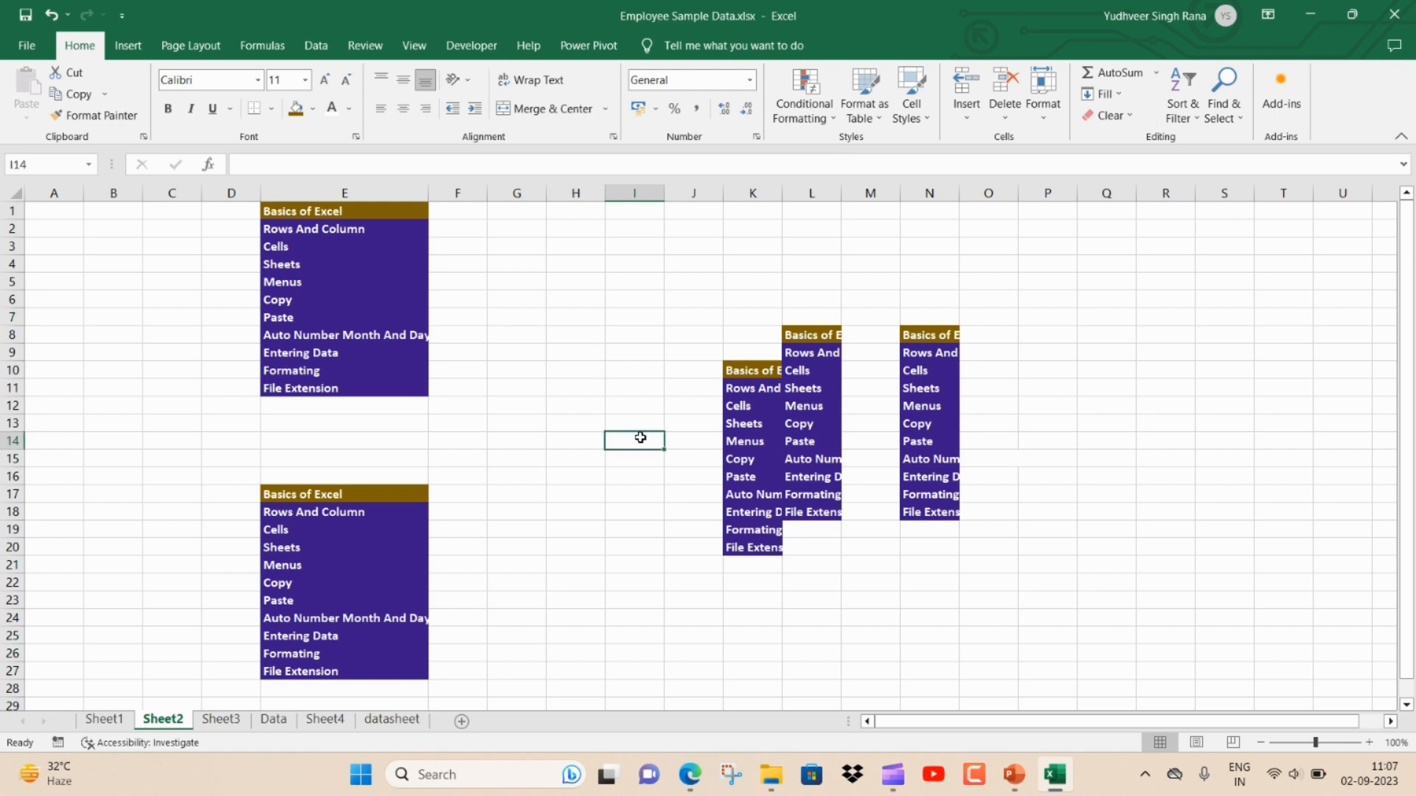
{"action": "left_click", "coordinate": [132, 355]}
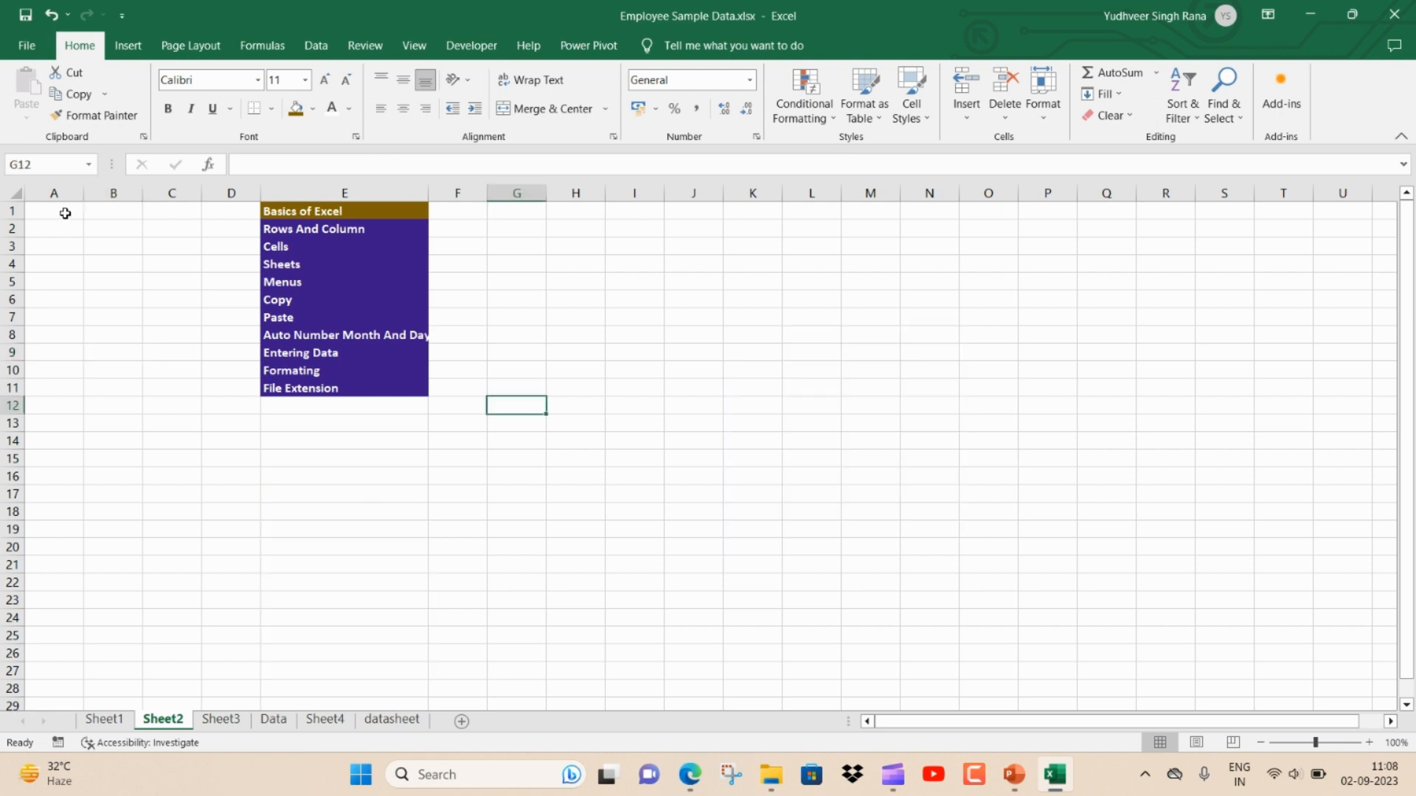
Step: Enter the column headers Id, Month and Days in cells A1 to C1 of Sheet2
{"action": "left_click", "coordinate": [66, 212]}
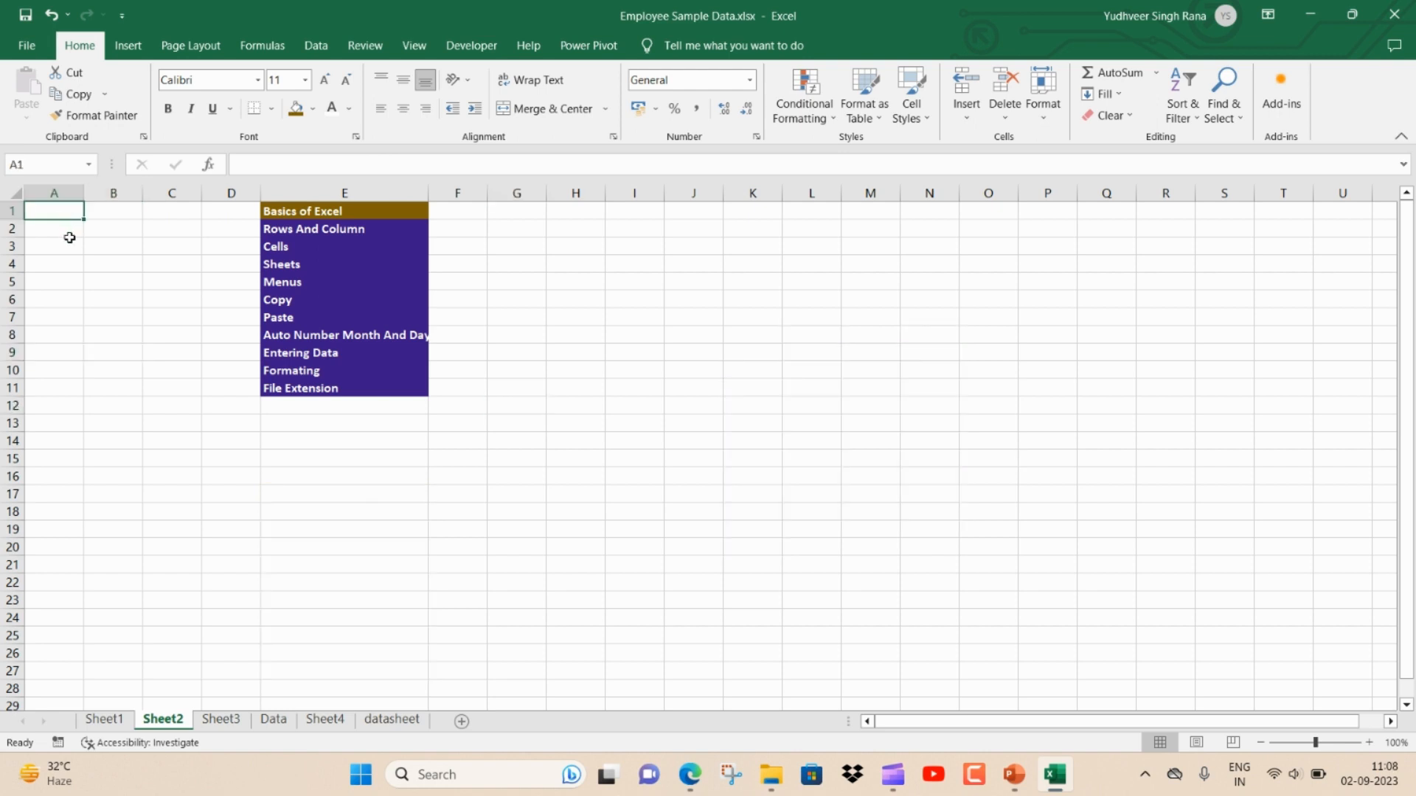
{"action": "type", "text": "Id"}
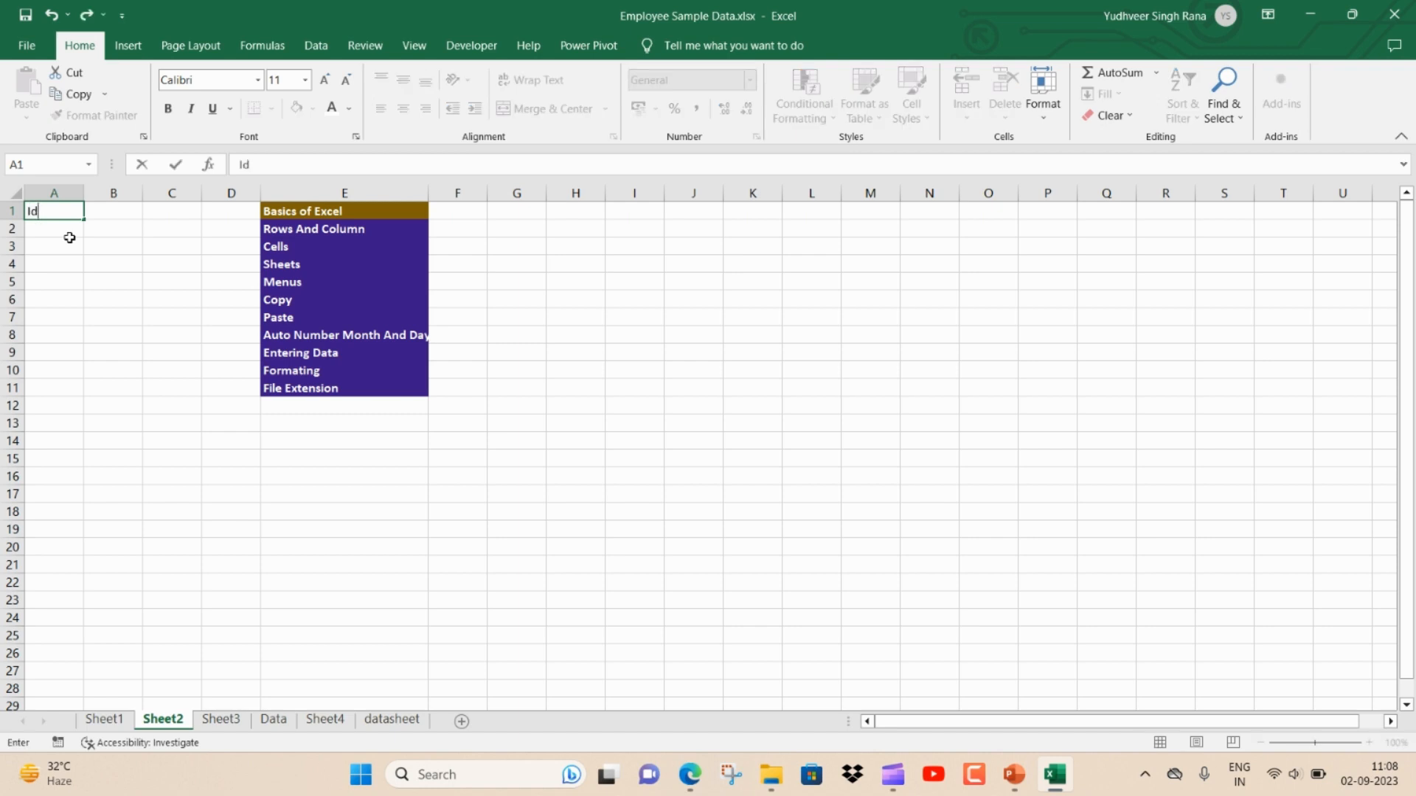
{"action": "key", "text": "Tab"}
{"action": "type", "text": "Month"}
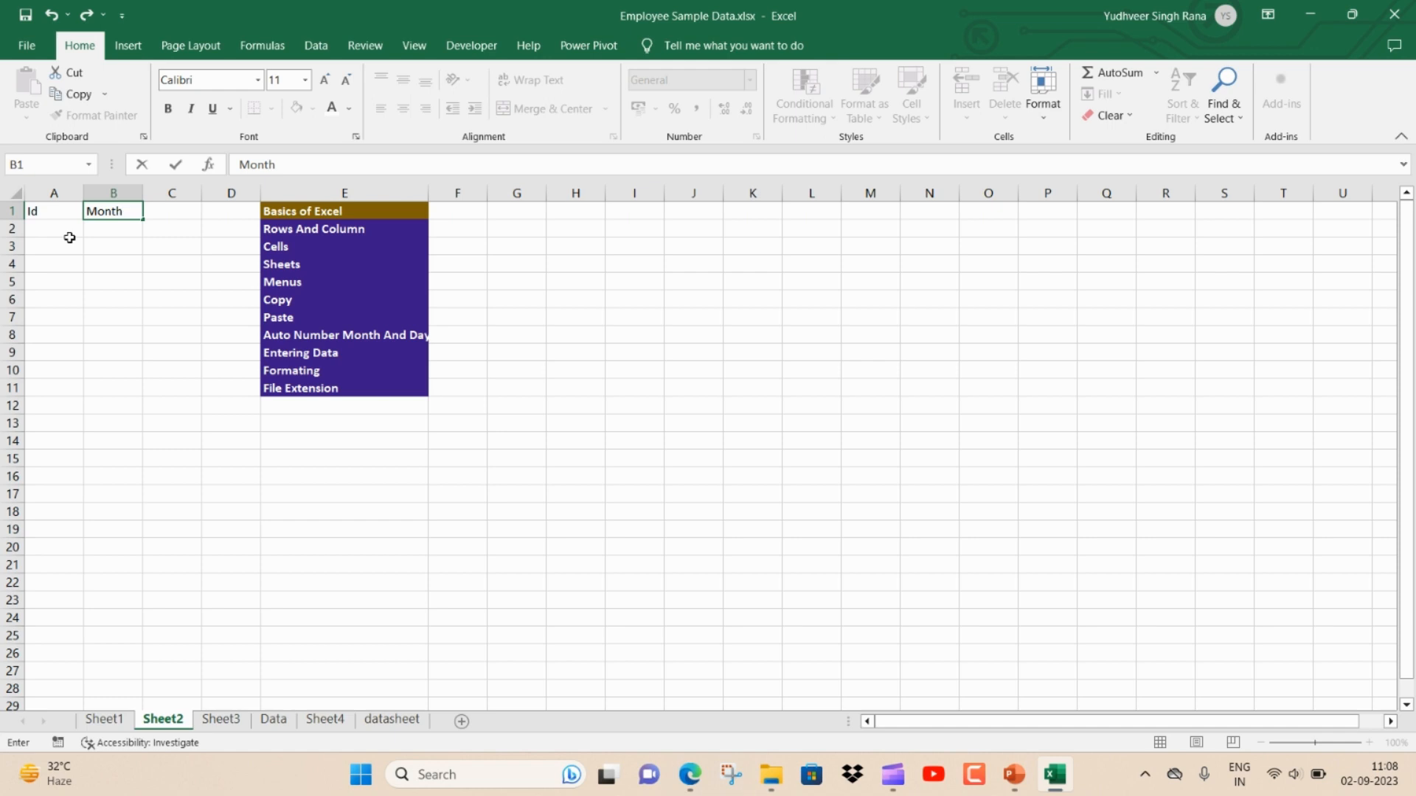
{"action": "key", "text": "Tab"}
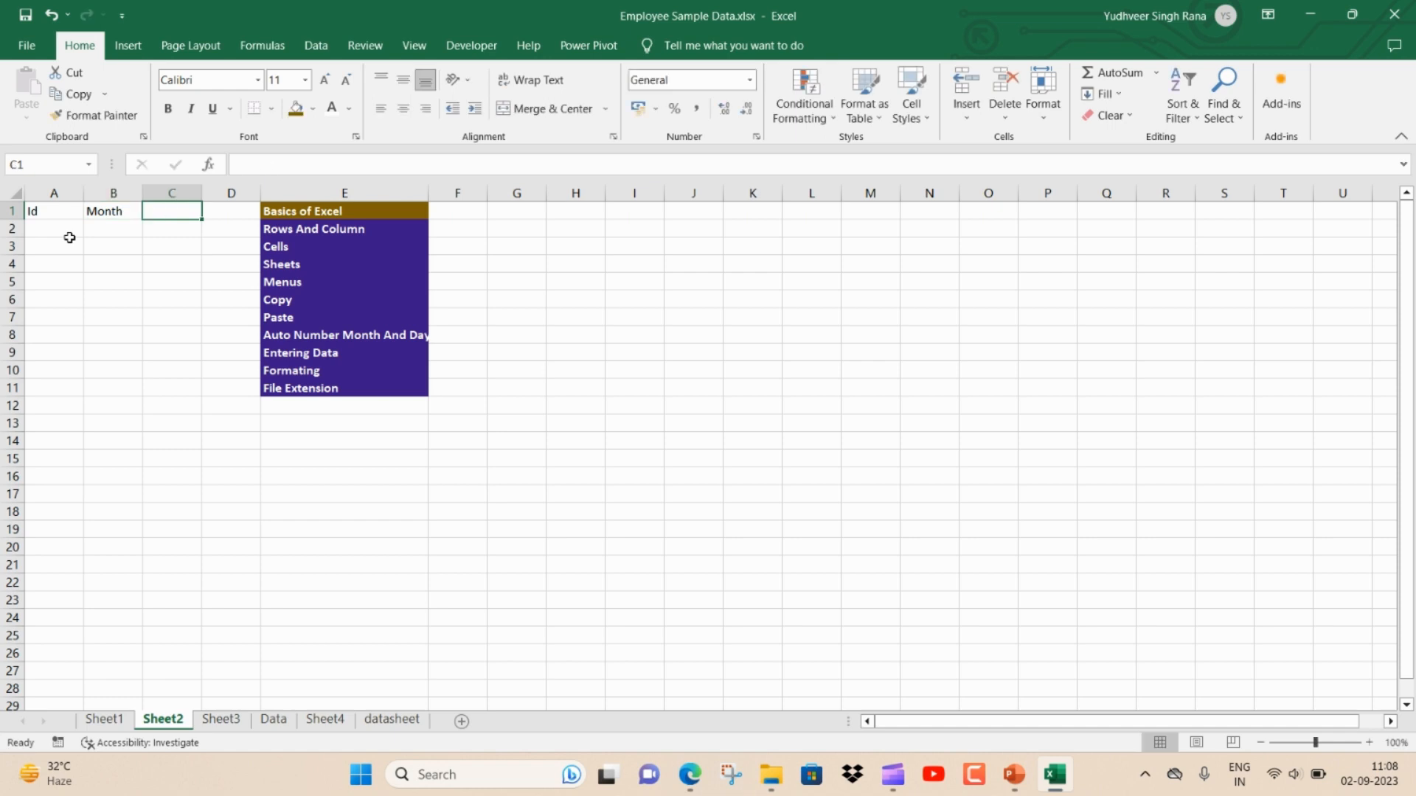
{"action": "type", "text": "Days"}
{"action": "key", "text": "Return"}
{"action": "left_click", "coordinate": [154, 234]}
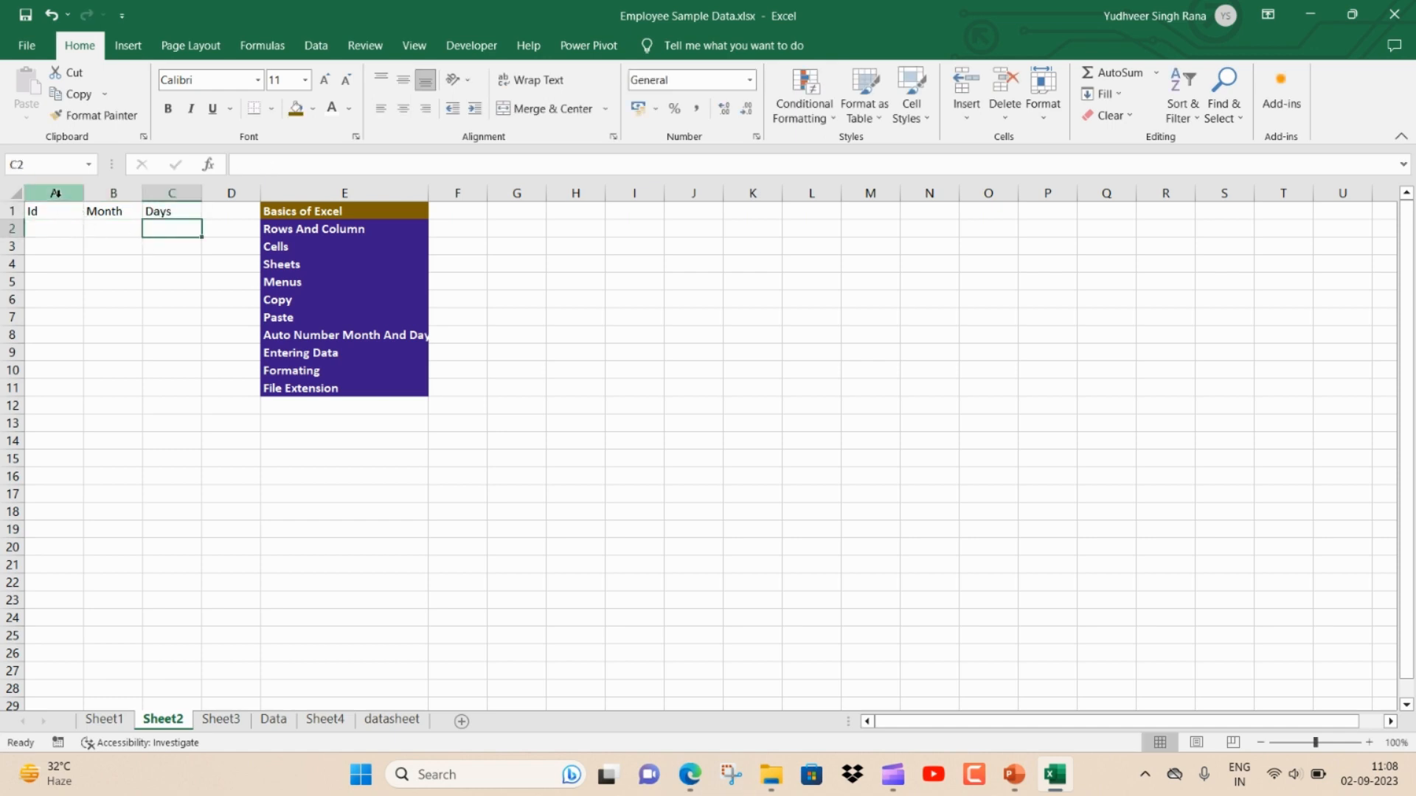
Step: Number the Id column from 1 to 27 by entering 1 and 2 in A2:A3 and filling the series down to A28
{"action": "left_click", "coordinate": [52, 232]}
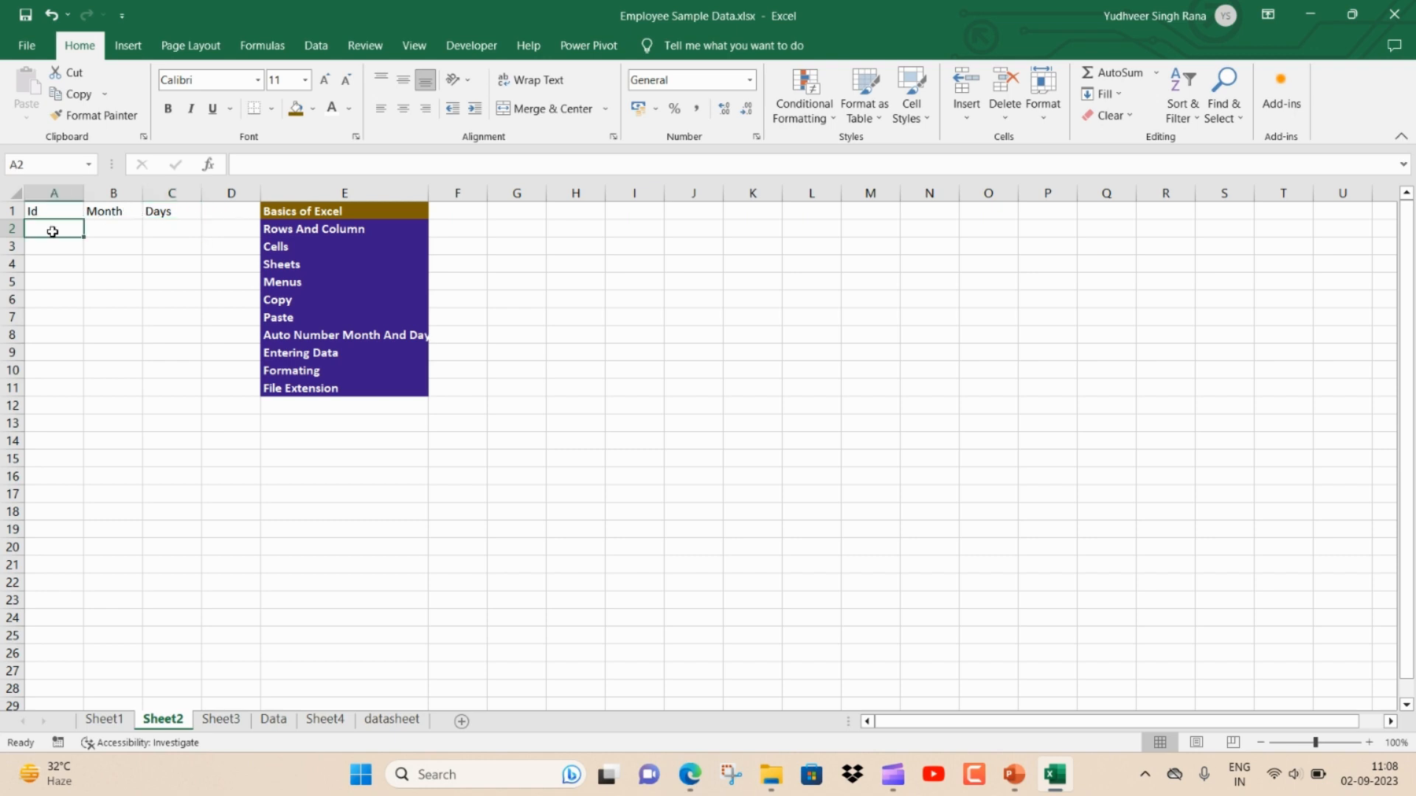
{"action": "type", "text": "1"}
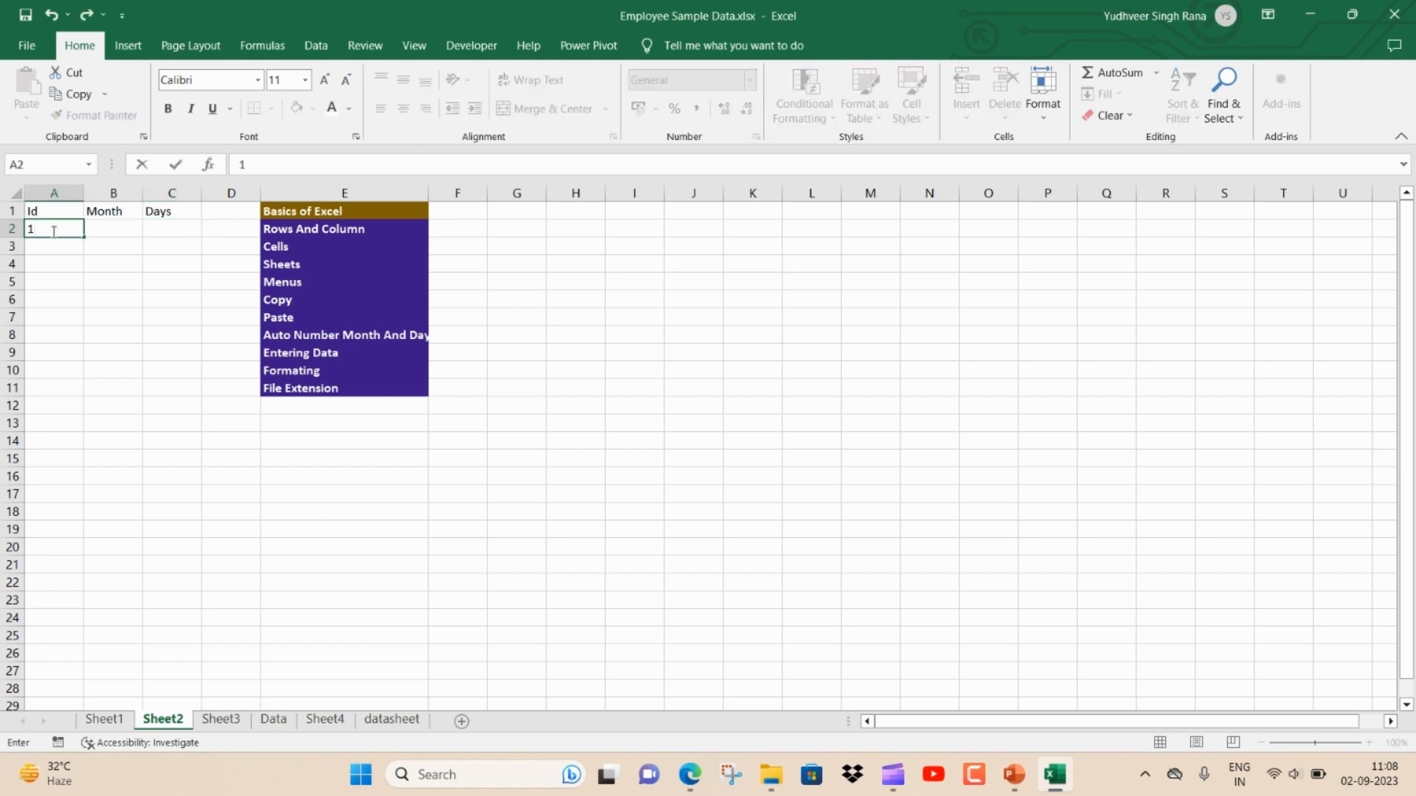
{"action": "key", "text": "Return"}
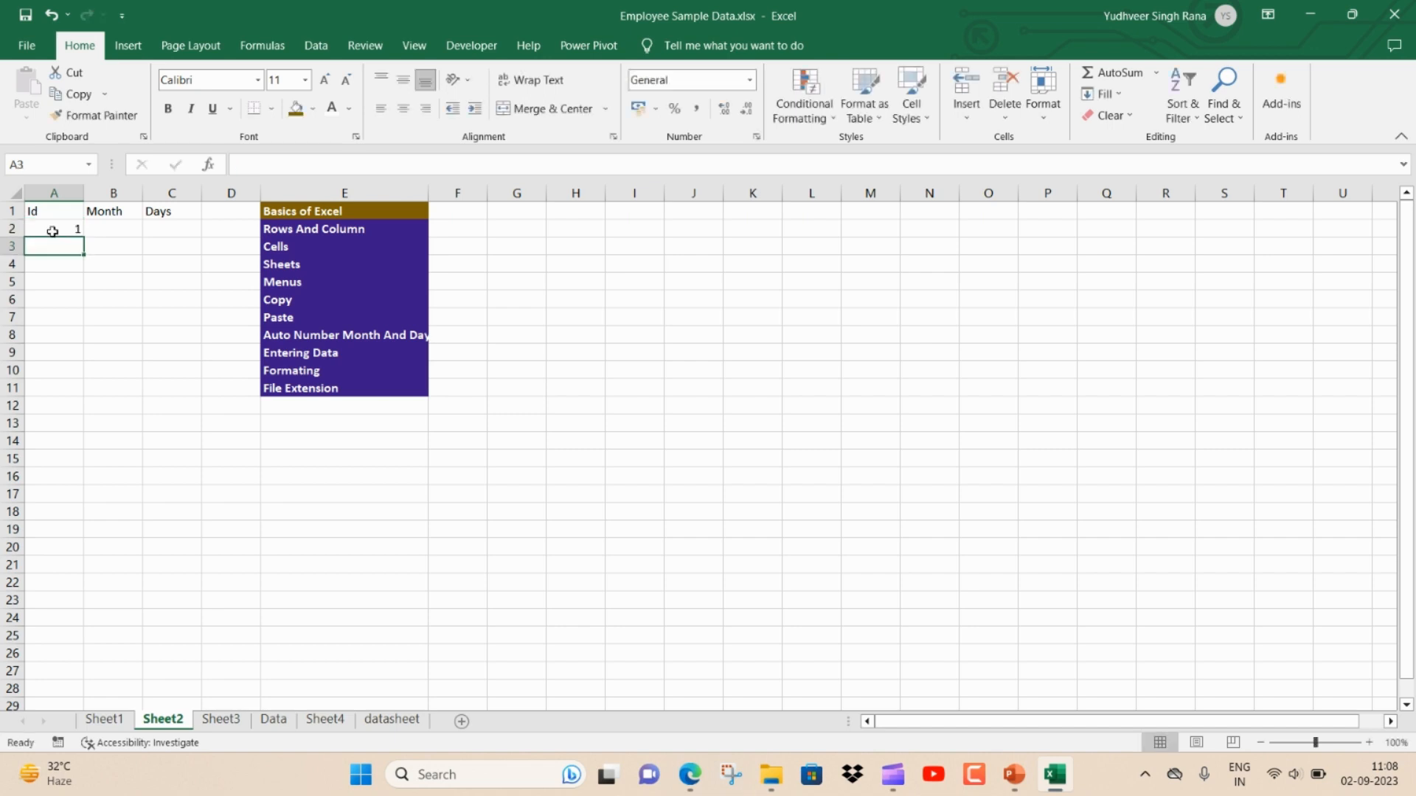
{"action": "type", "text": "2"}
{"action": "key", "text": "Return"}
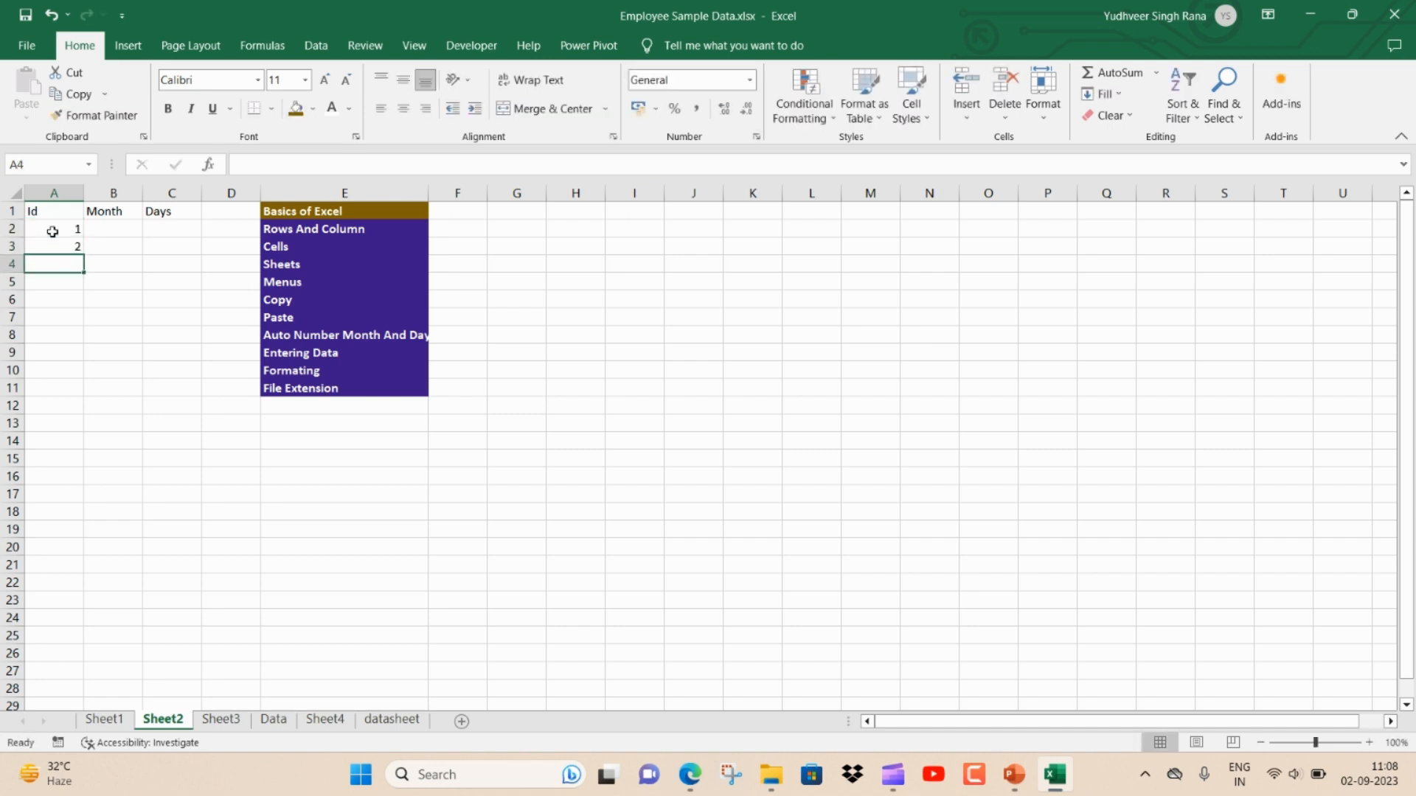
{"action": "left_click_drag", "start_coordinate": [52, 231], "coordinate": [56, 244]}
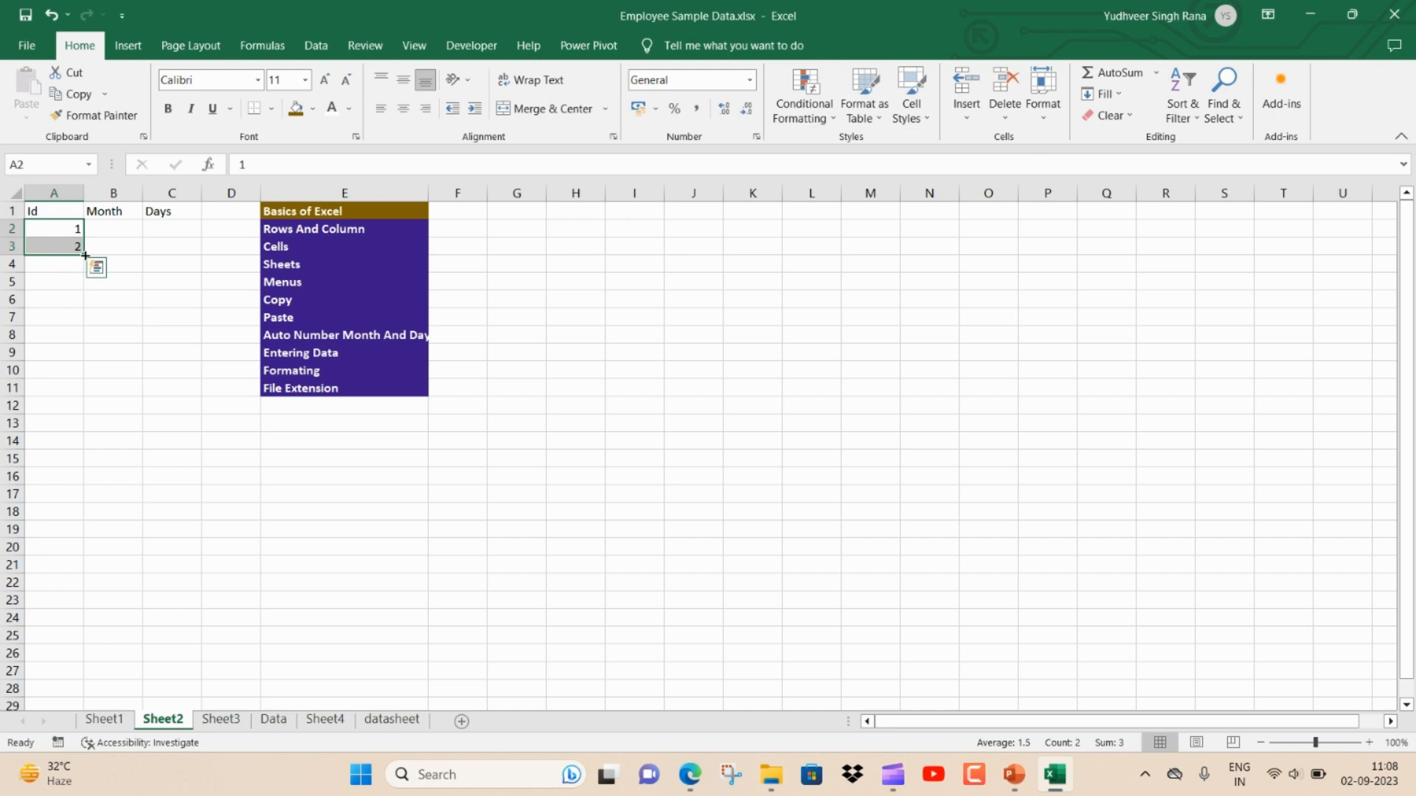
{"action": "left_click_drag", "start_coordinate": [85, 255], "coordinate": [77, 701]}
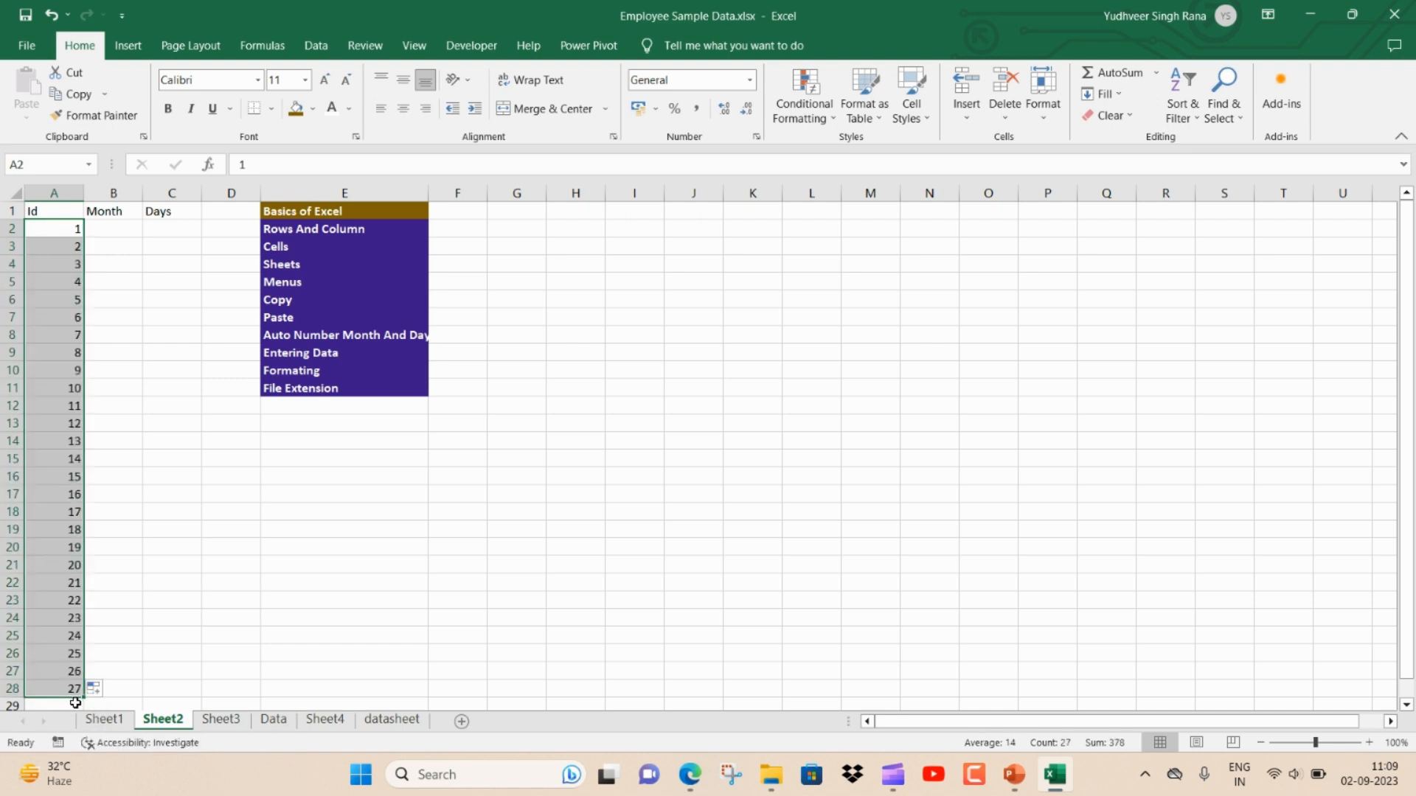
{"action": "left_click", "coordinate": [68, 229]}
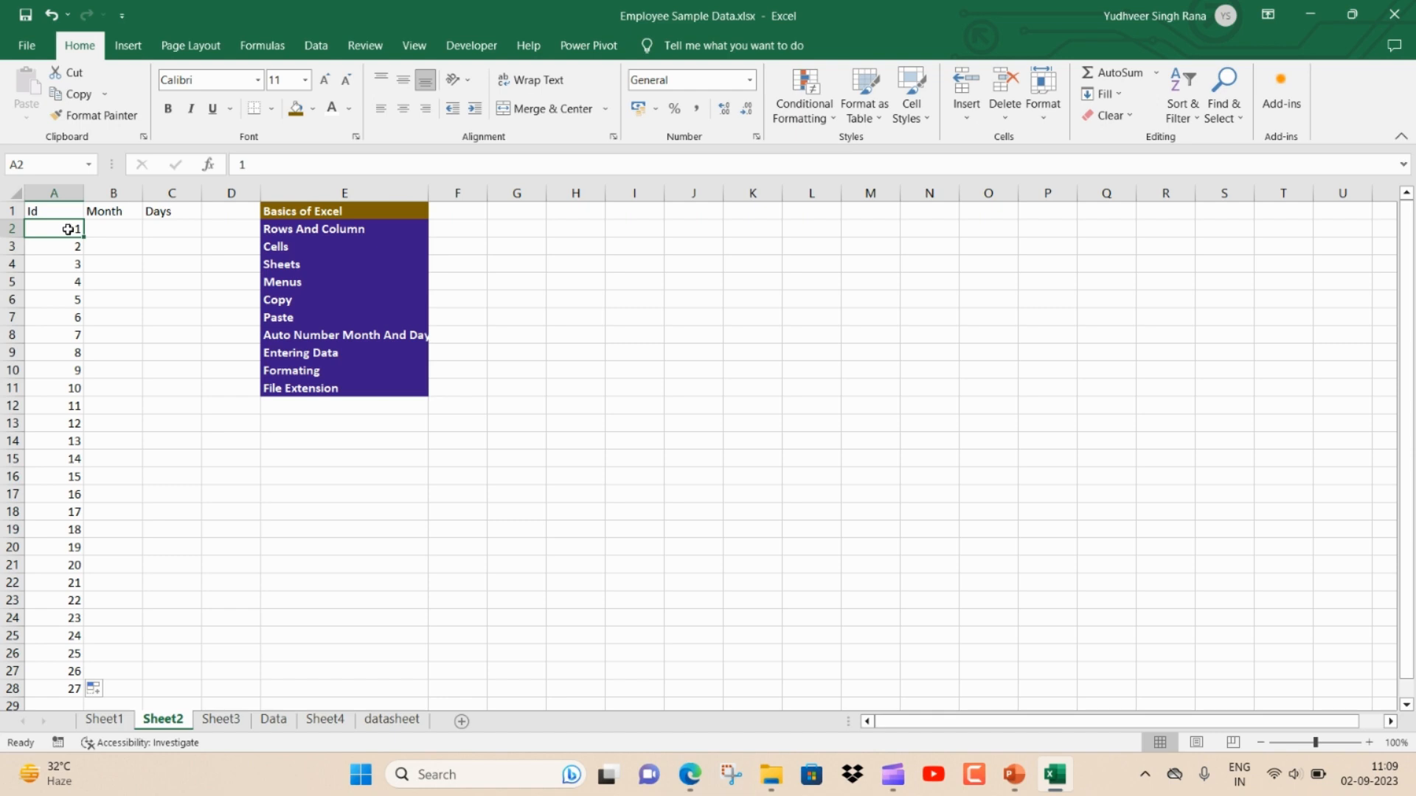
{"action": "left_click_drag", "start_coordinate": [68, 229], "coordinate": [67, 241]}
{"action": "double_click", "coordinate": [82, 254]}
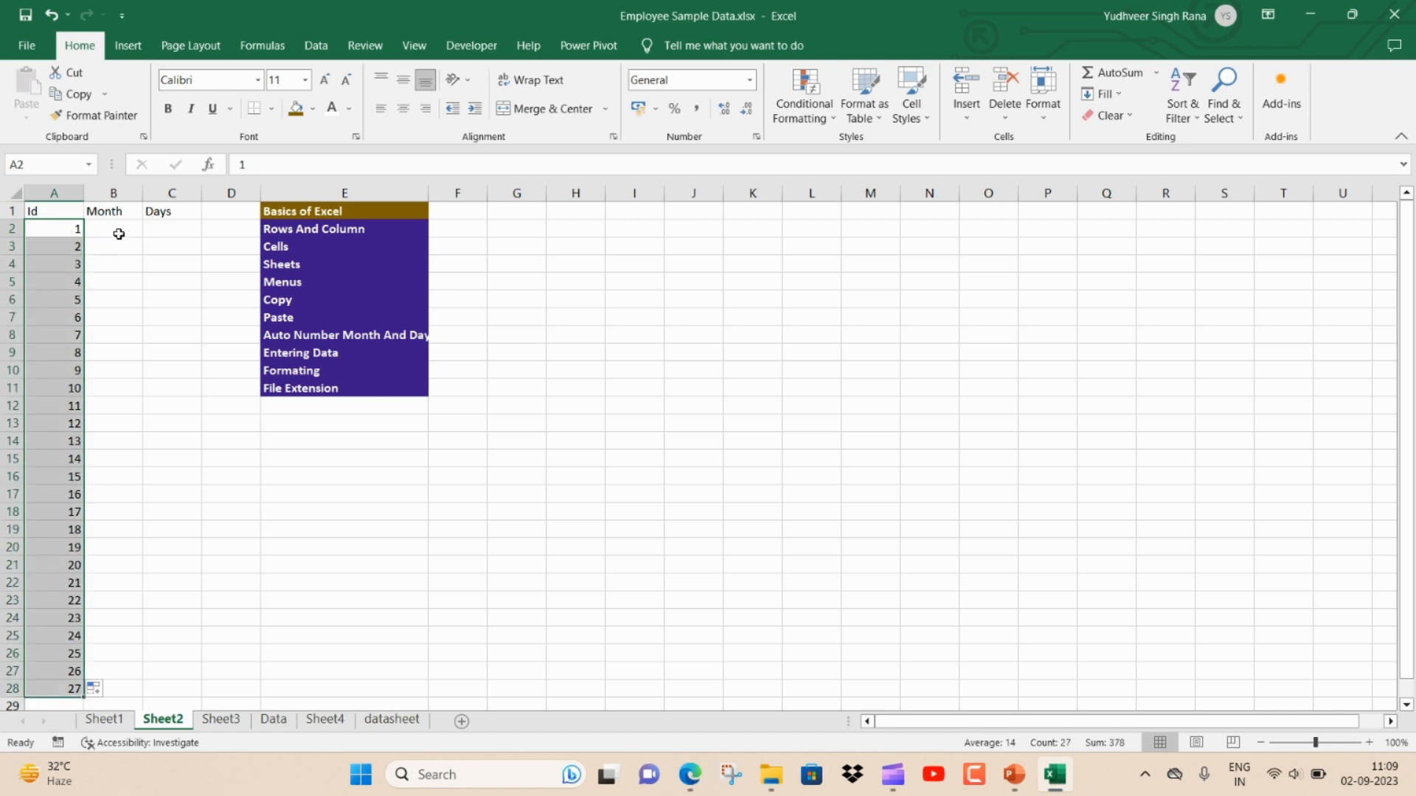
Step: Clear the contents of rows 14 to 28 so the Id numbering ends at 12
{"action": "left_click_drag", "start_coordinate": [16, 441], "coordinate": [37, 684]}
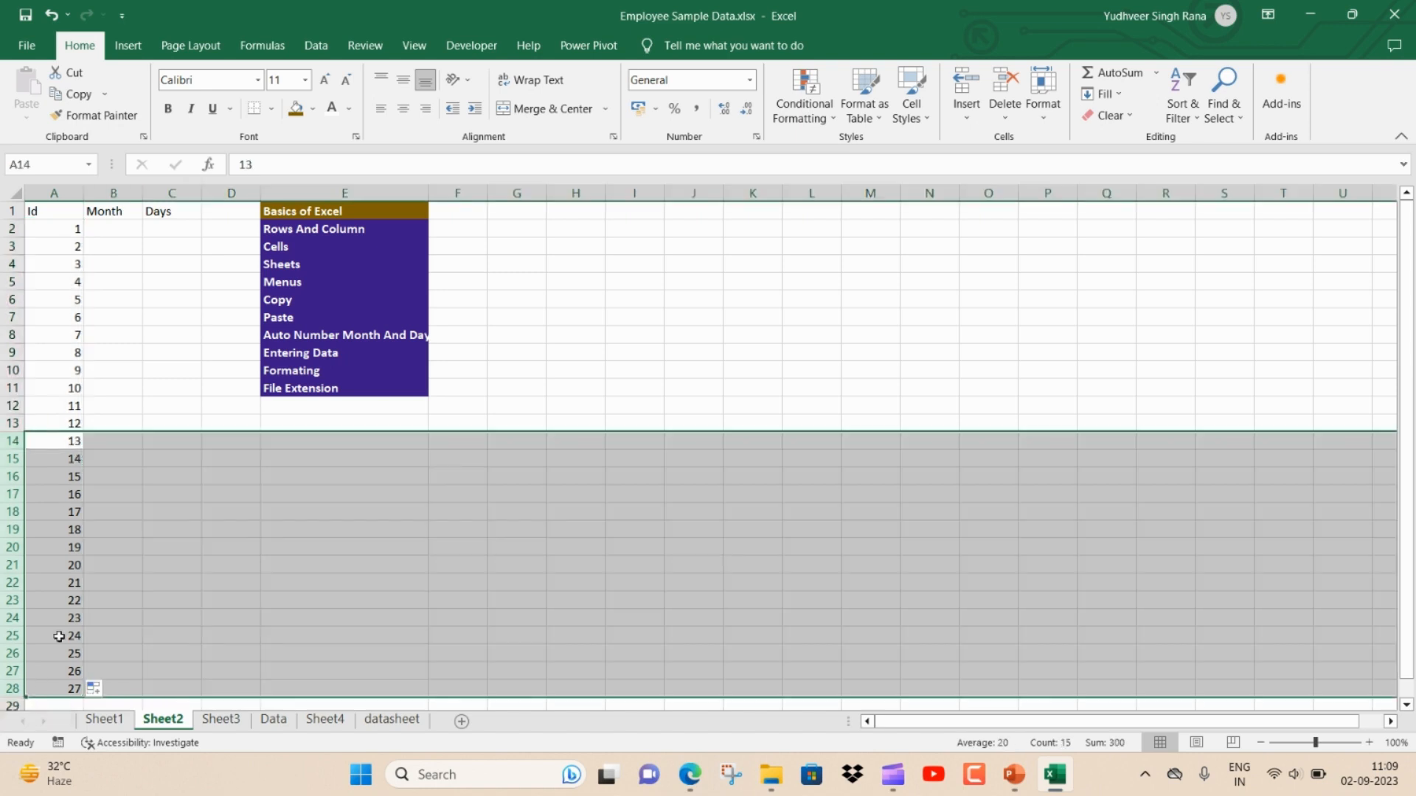
{"action": "right_click", "coordinate": [68, 444]}
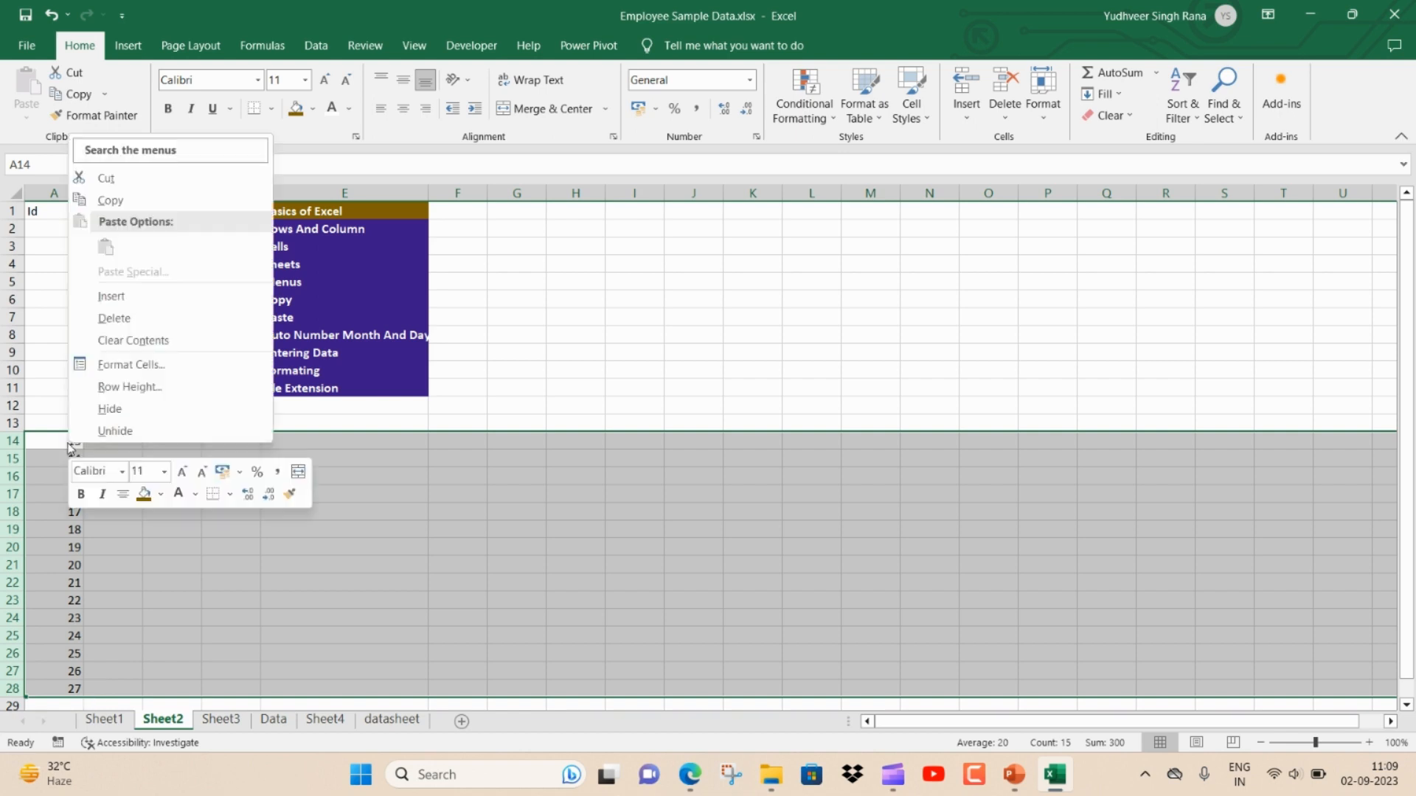
{"action": "left_click", "coordinate": [129, 342]}
Step: Enter January in B2 and fill the months down to December in B13
{"action": "left_click", "coordinate": [117, 231]}
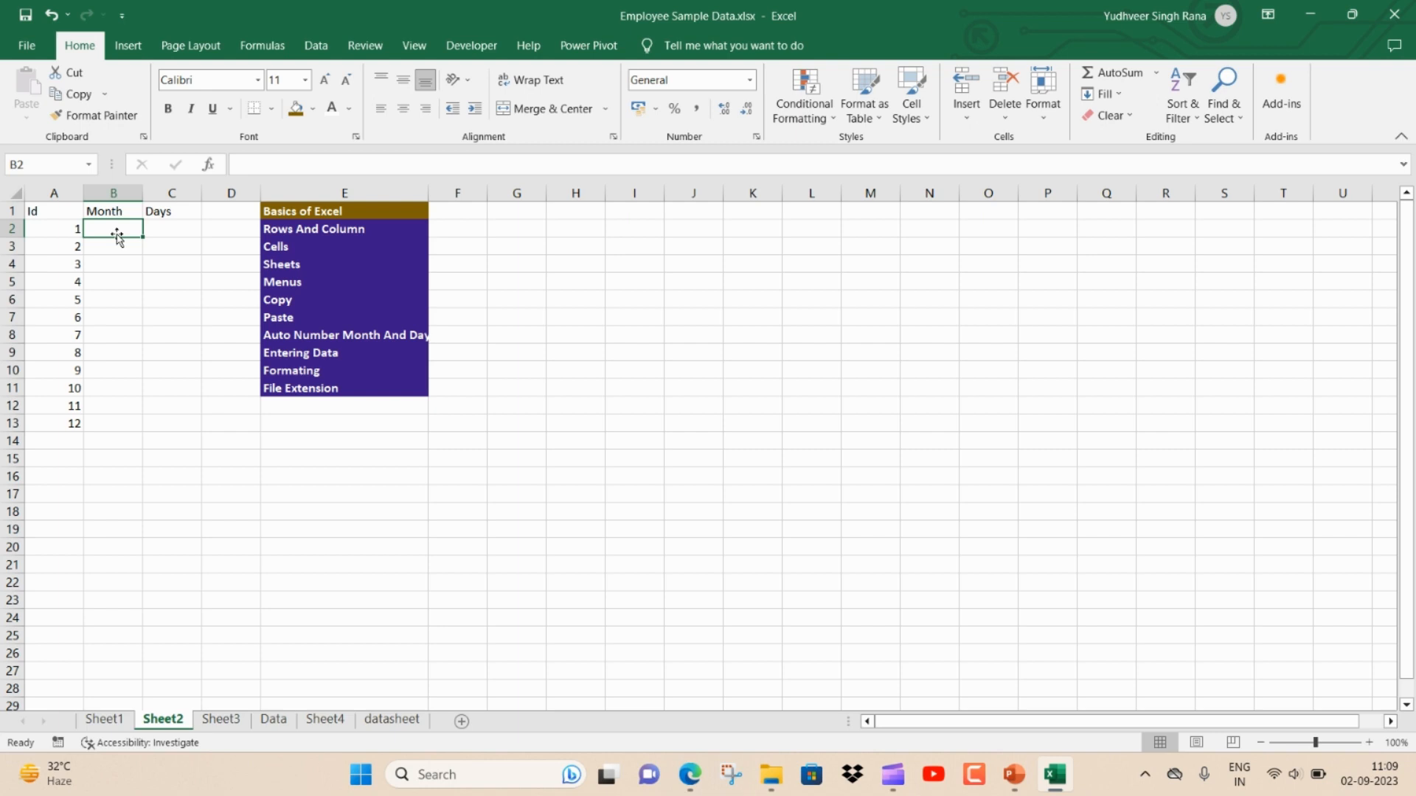
{"action": "type", "text": "January"}
{"action": "key", "text": "ctrl+Return"}
{"action": "left_click_drag", "start_coordinate": [142, 240], "coordinate": [141, 432]}
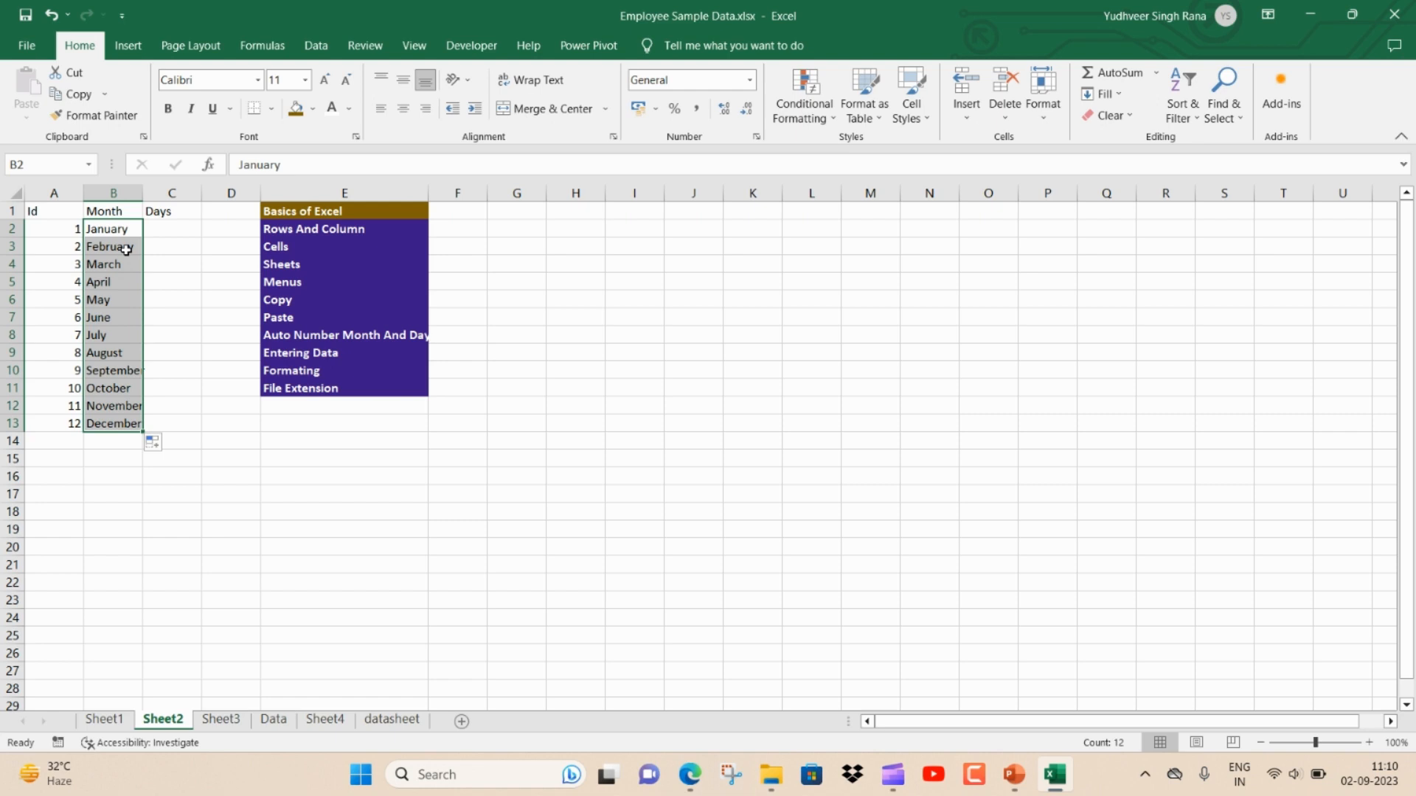
Step: Enter Sunday in C2 and fill the weekday names down to C13
{"action": "left_click", "coordinate": [170, 232]}
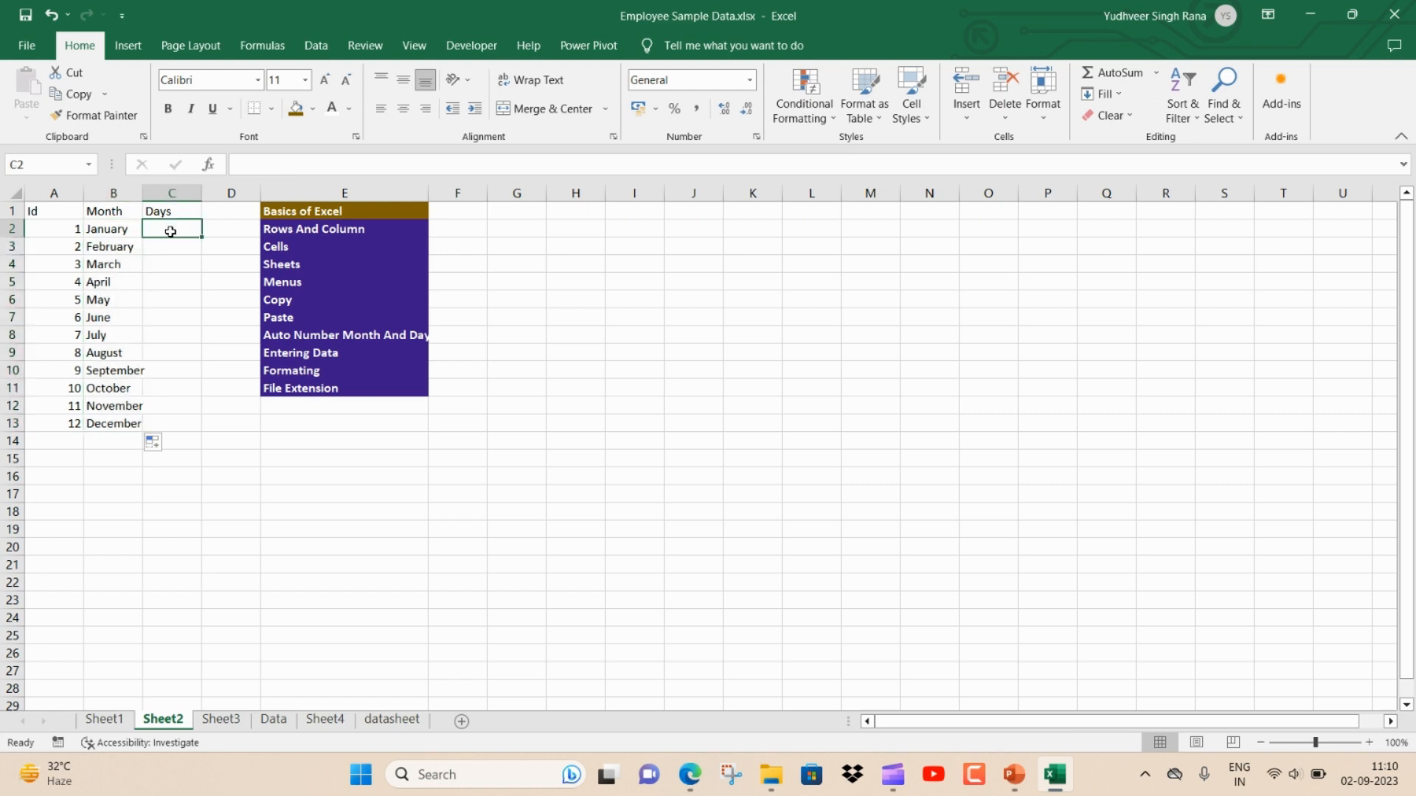
{"action": "type", "text": "sunday"}
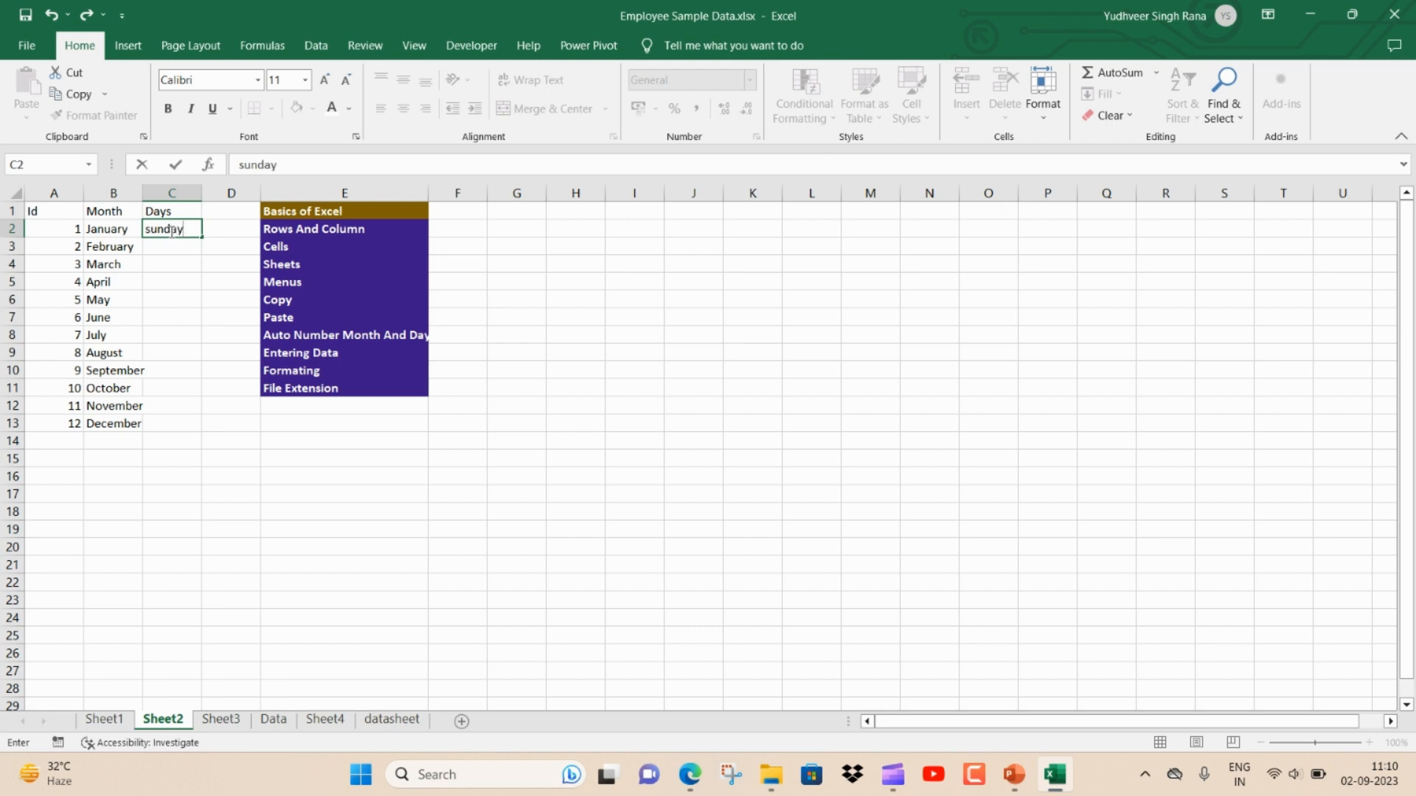
{"action": "key", "text": "Return"}
{"action": "type", "text": "4"}
{"action": "left_click", "coordinate": [170, 231]}
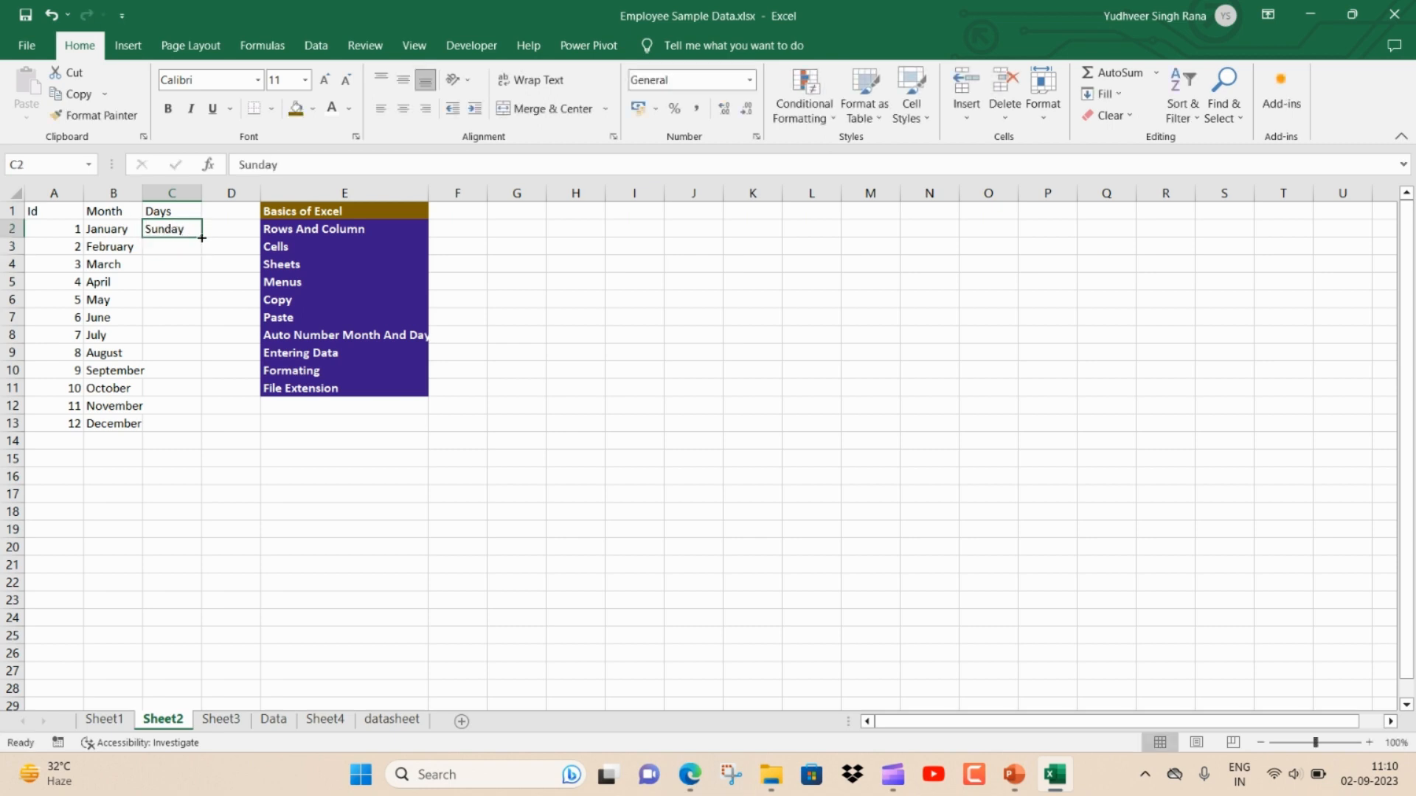
{"action": "double_click", "coordinate": [201, 238]}
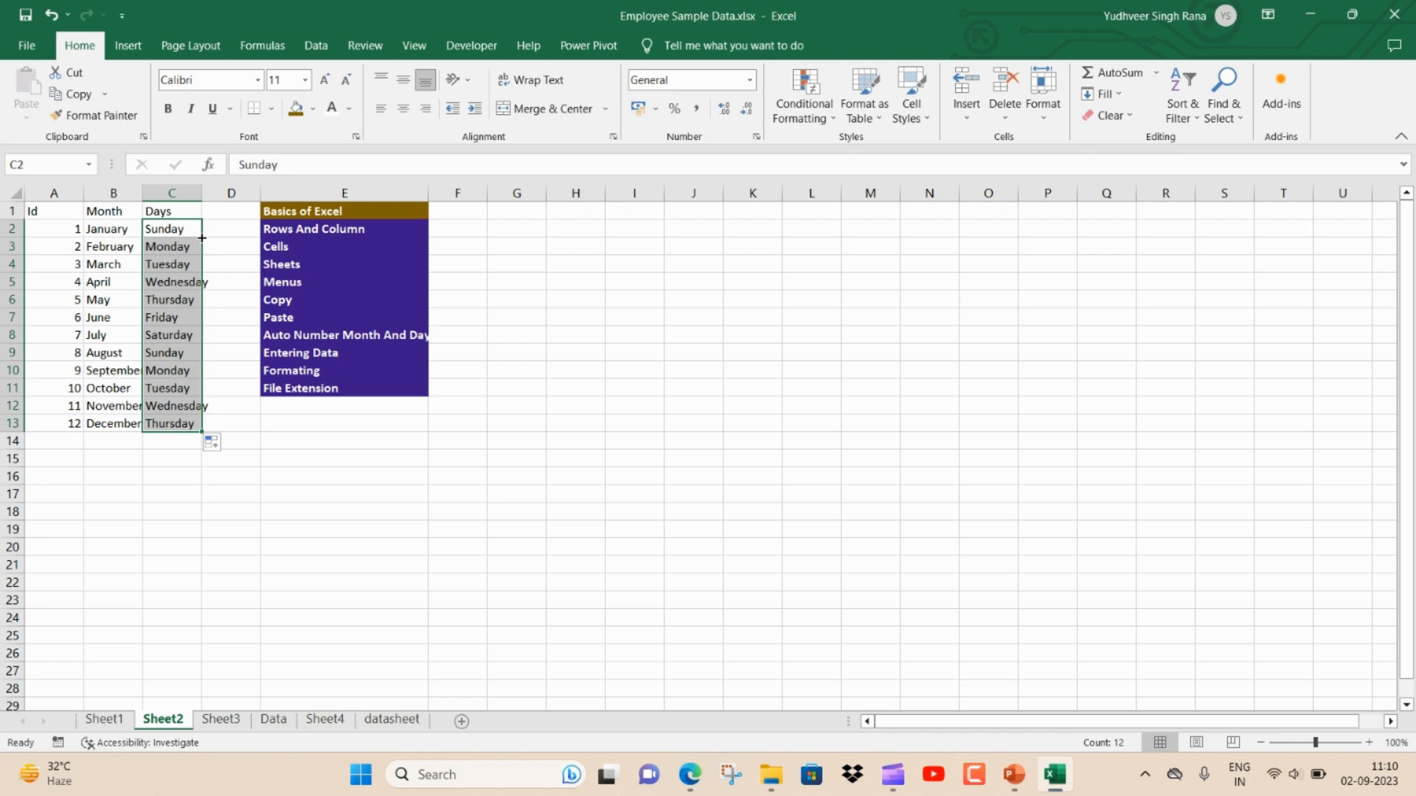
Step: Widen the Month column, then autofit its width to the month names
{"action": "left_click", "coordinate": [129, 288]}
{"action": "left_click", "coordinate": [131, 193]}
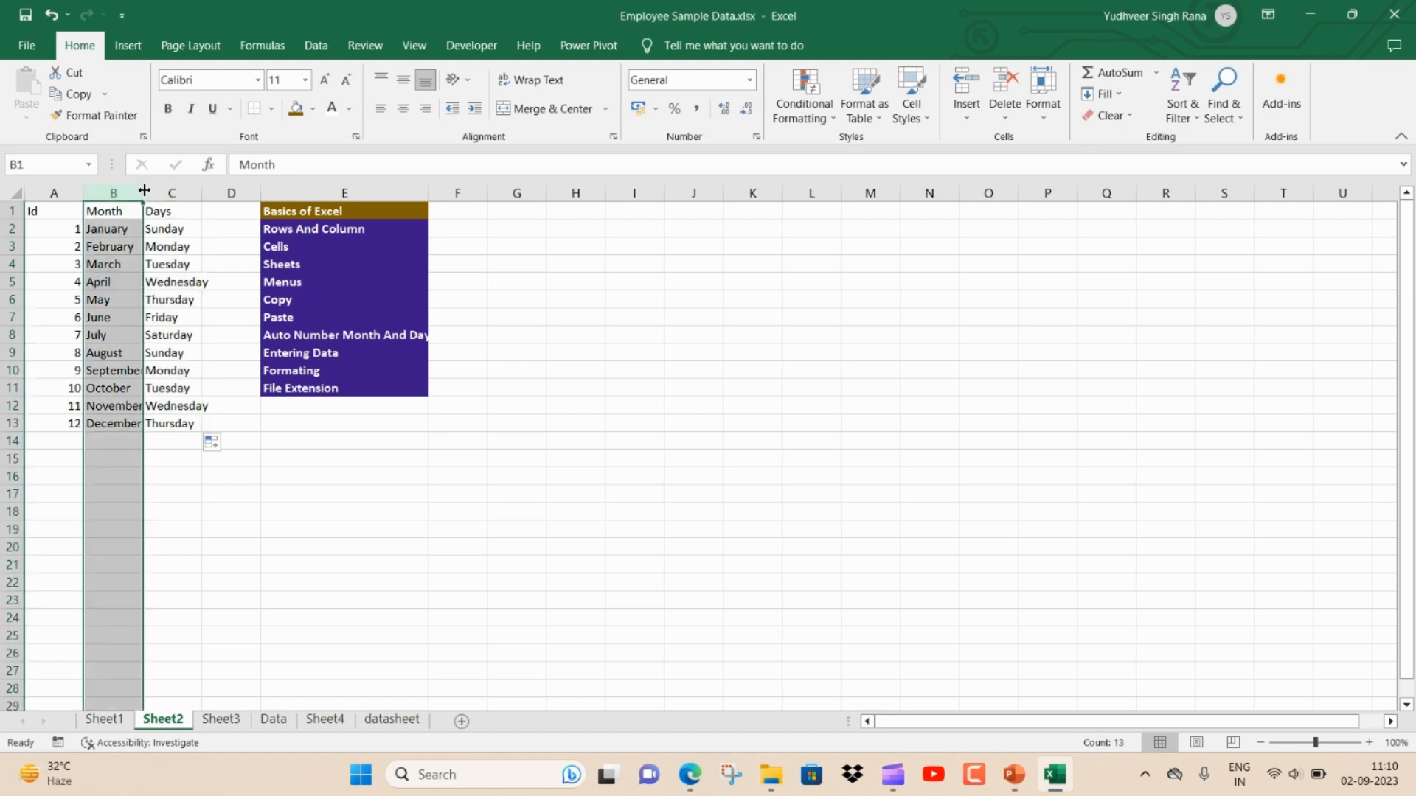
{"action": "left_click_drag", "start_coordinate": [144, 190], "coordinate": [176, 195]}
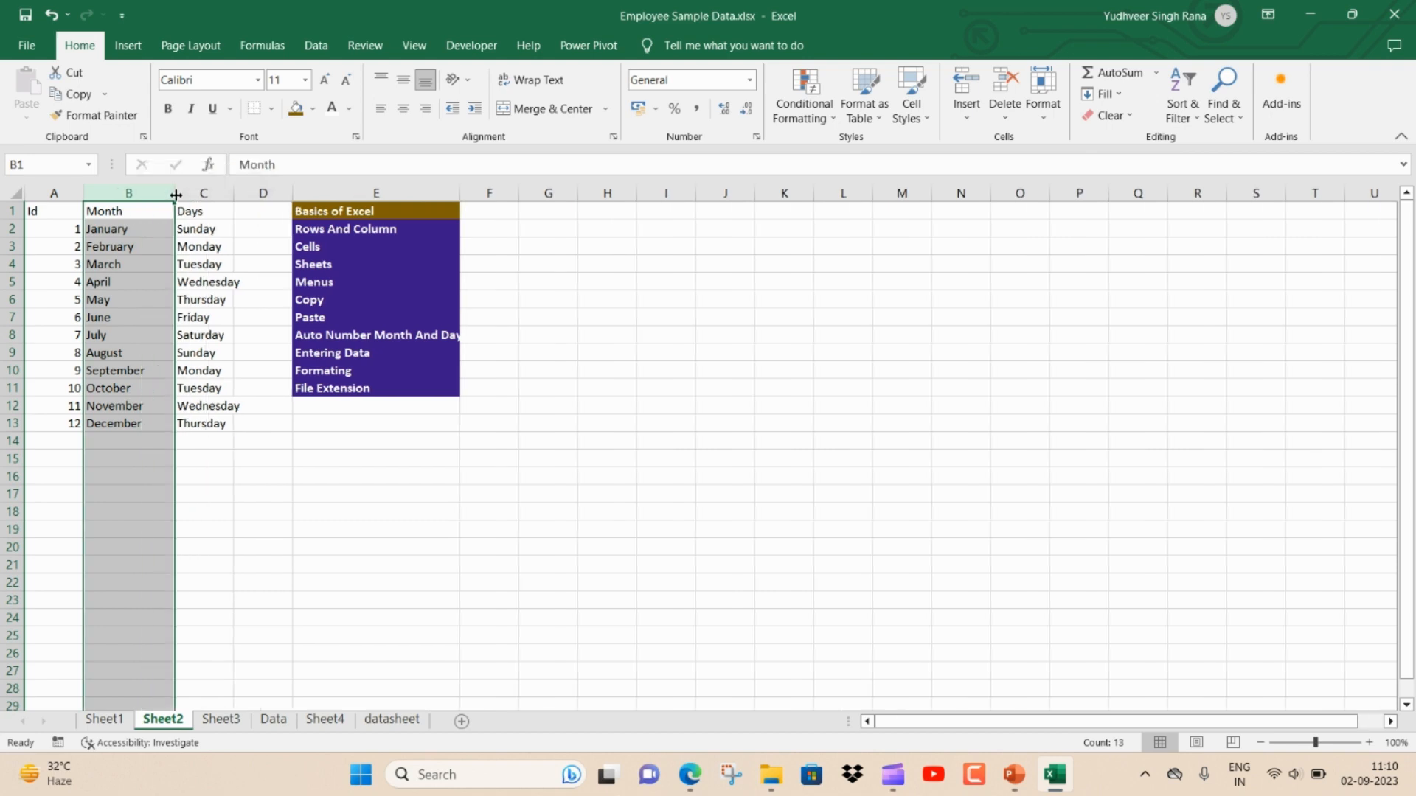
{"action": "double_click", "coordinate": [175, 193]}
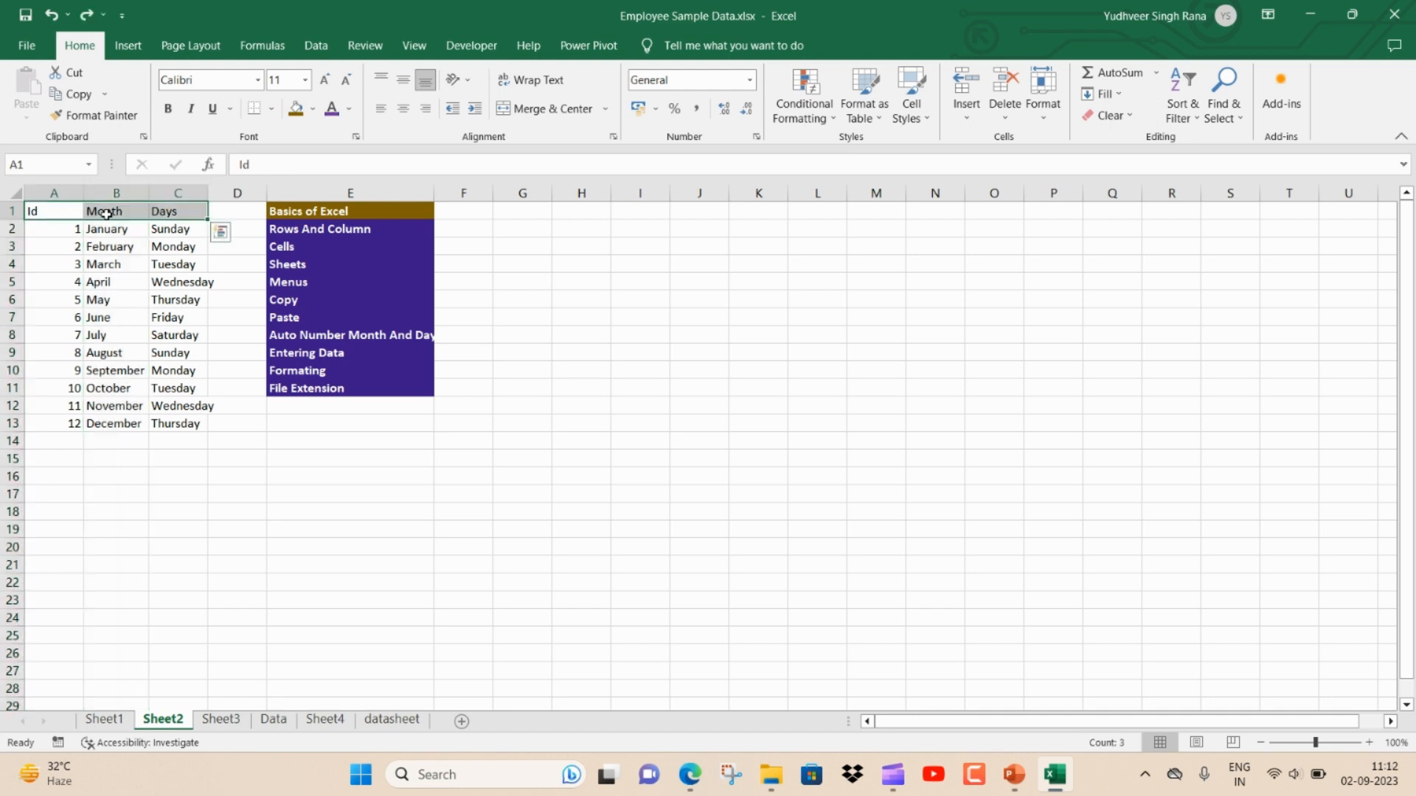
Step: Give the header cells A1:C1 a white font color and a black fill
{"action": "left_click", "coordinate": [349, 112]}
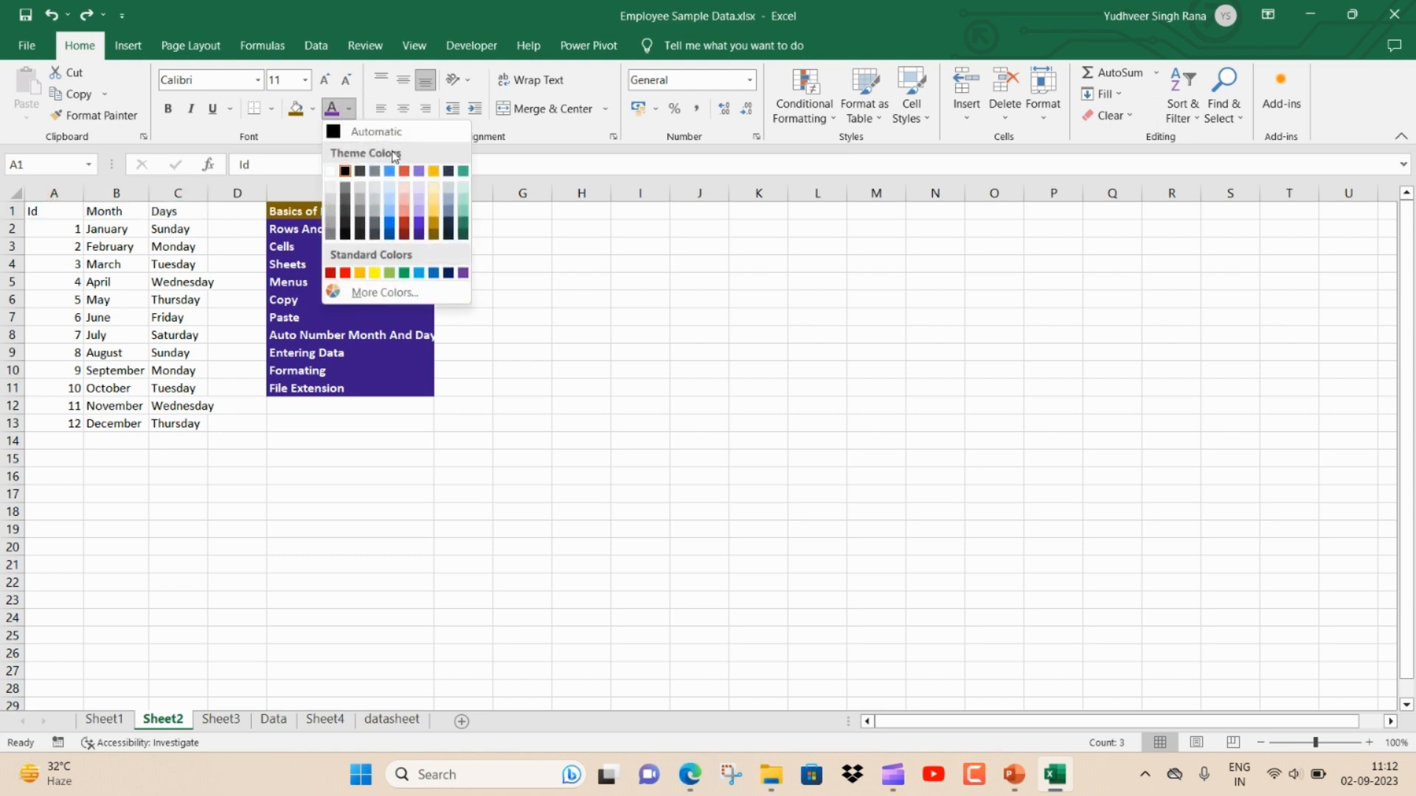
{"action": "left_click", "coordinate": [331, 172]}
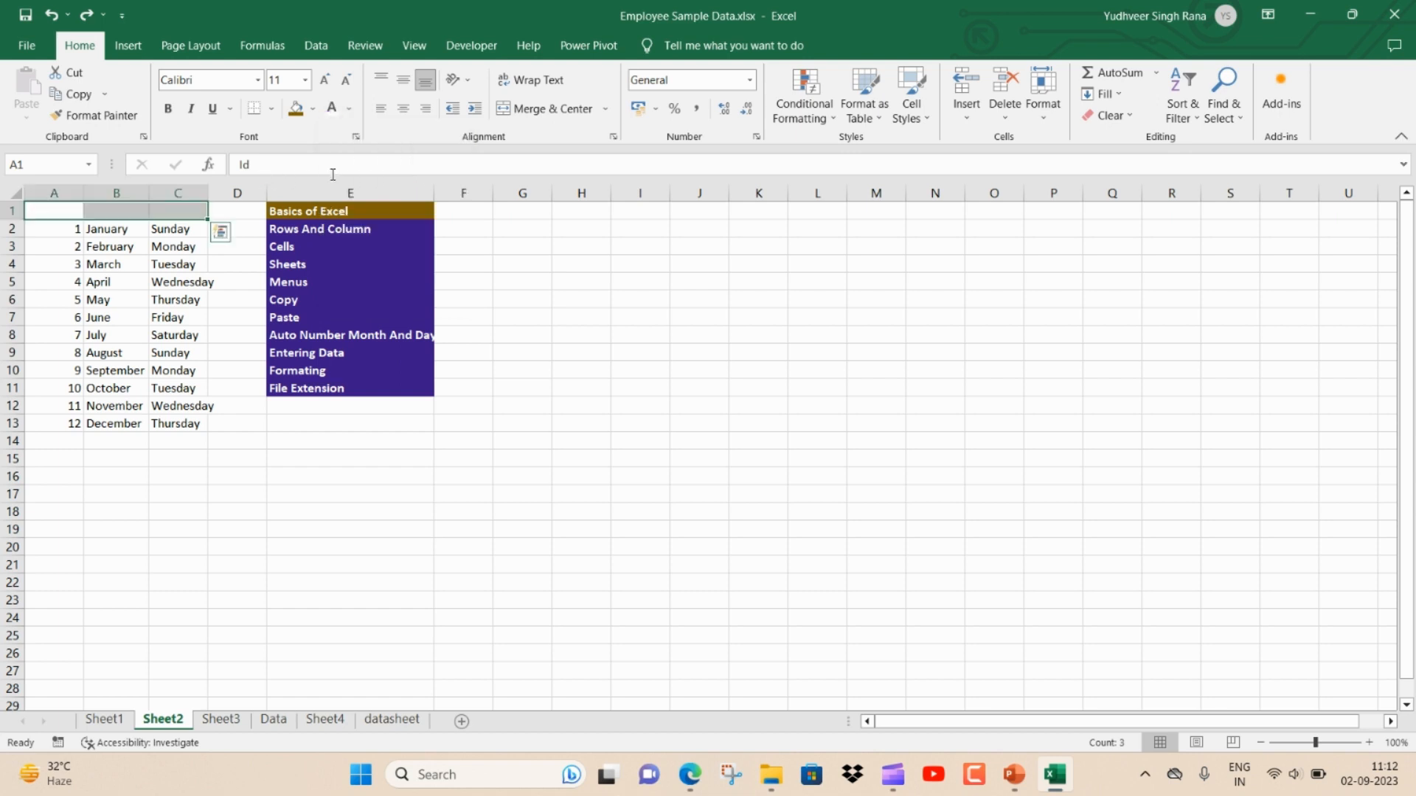
{"action": "left_click", "coordinate": [312, 109]}
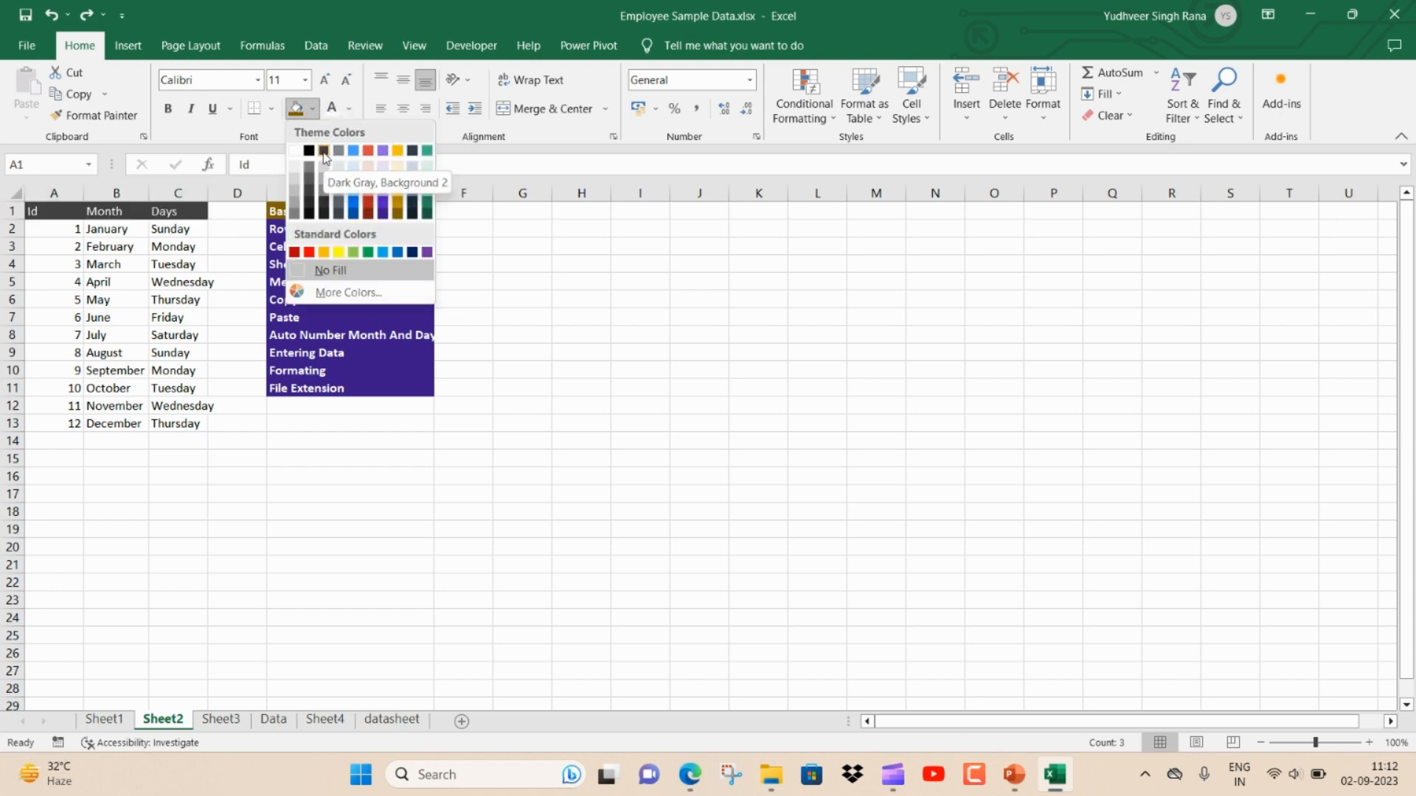
{"action": "left_click", "coordinate": [325, 214]}
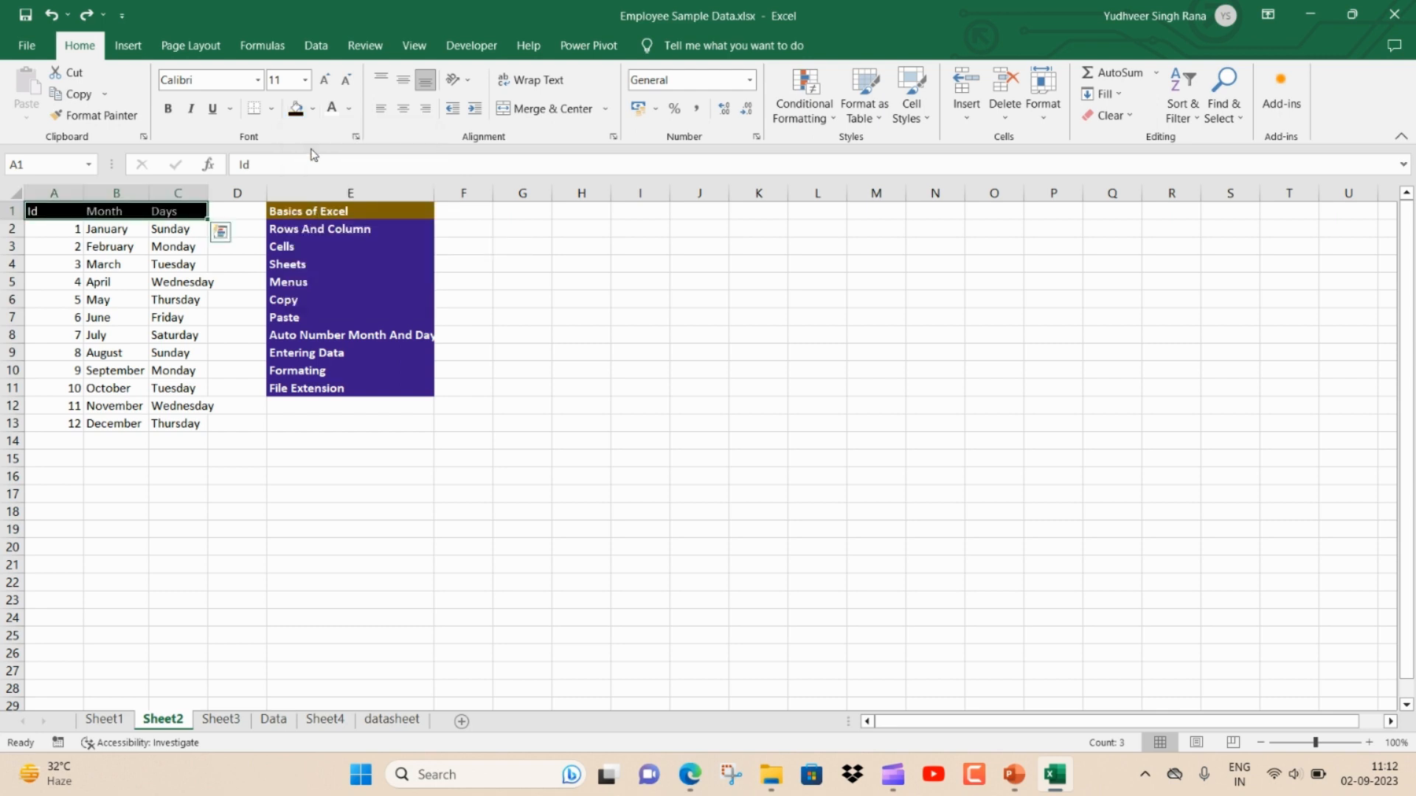
Step: Make the header text in A1:C1 bold, italic and underlined
{"action": "left_click", "coordinate": [169, 110]}
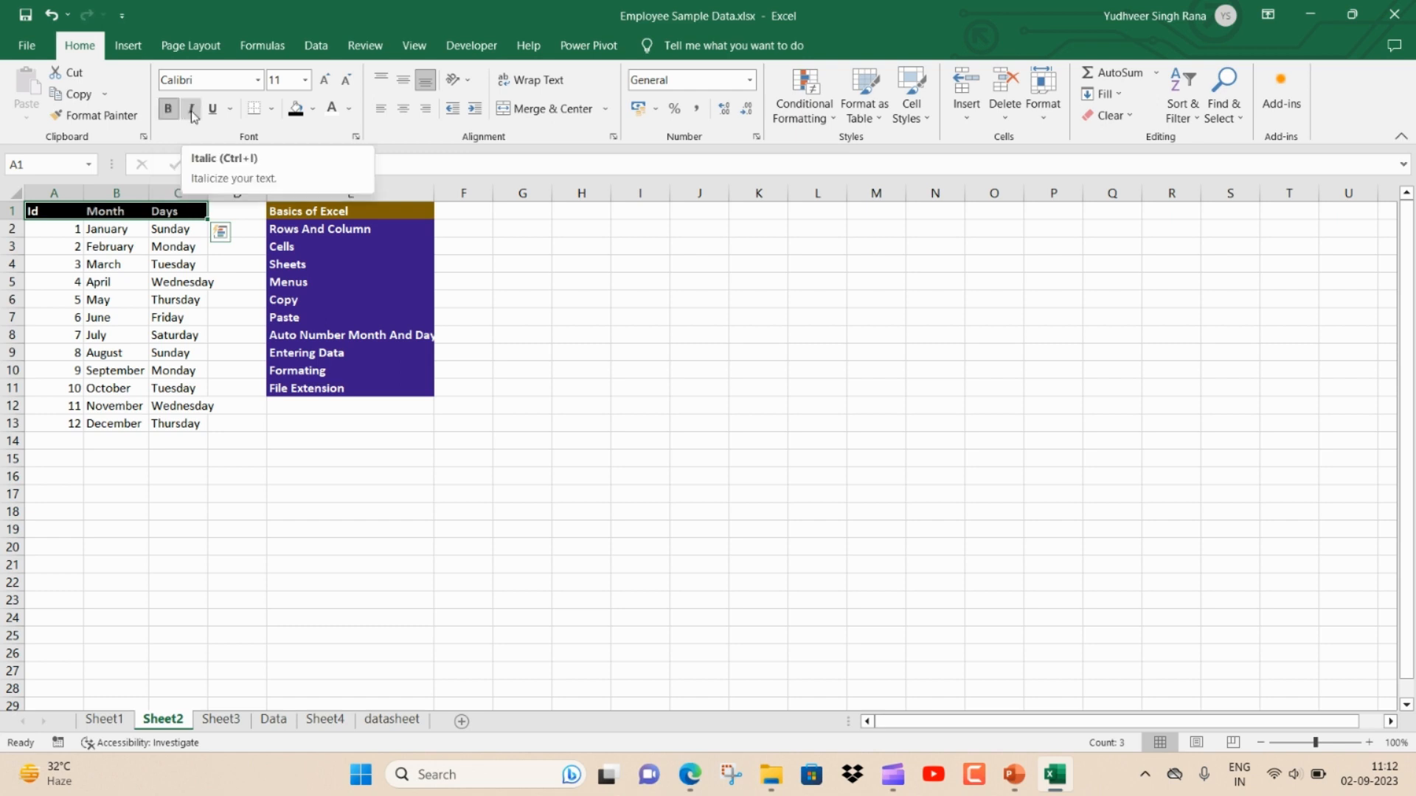
{"action": "left_click", "coordinate": [192, 112]}
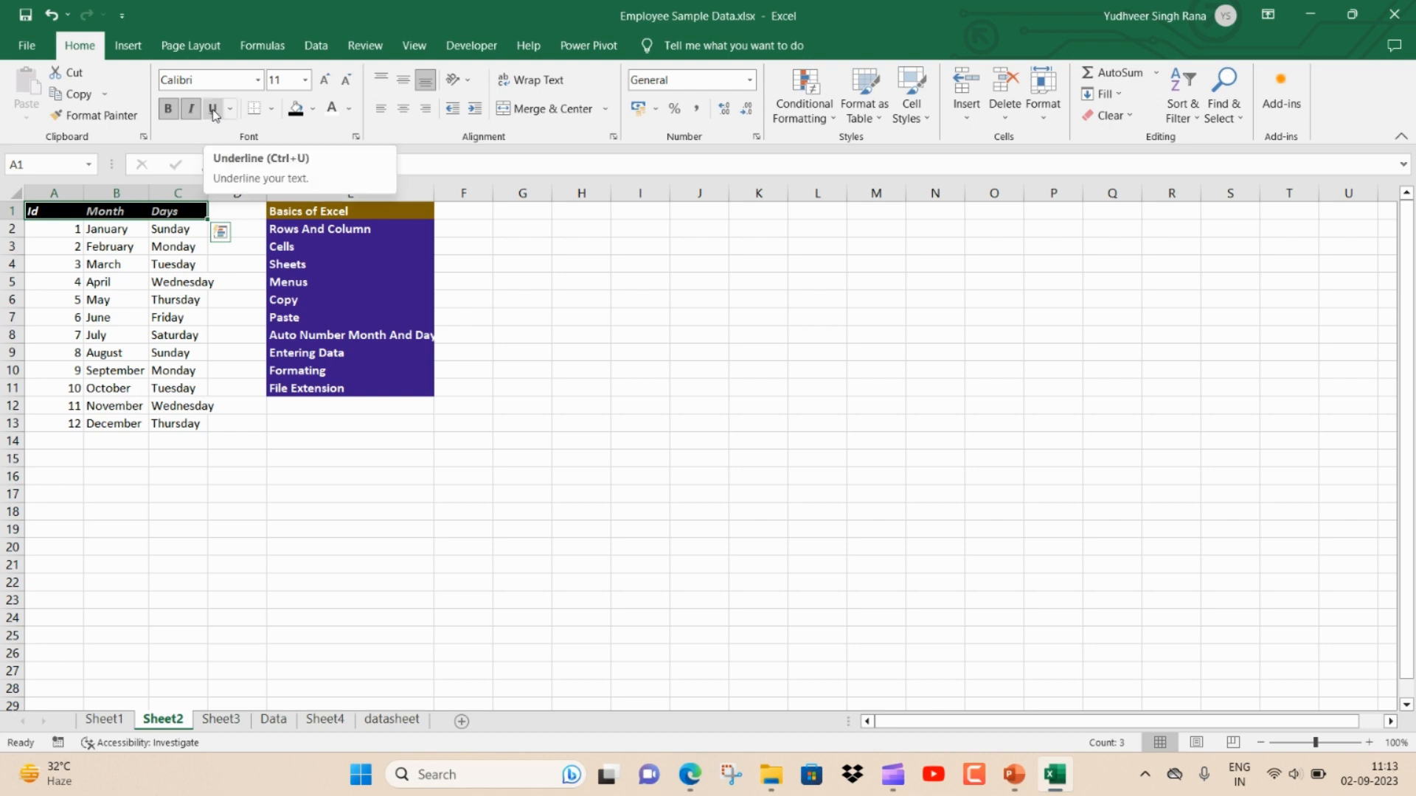
{"action": "left_click", "coordinate": [214, 111]}
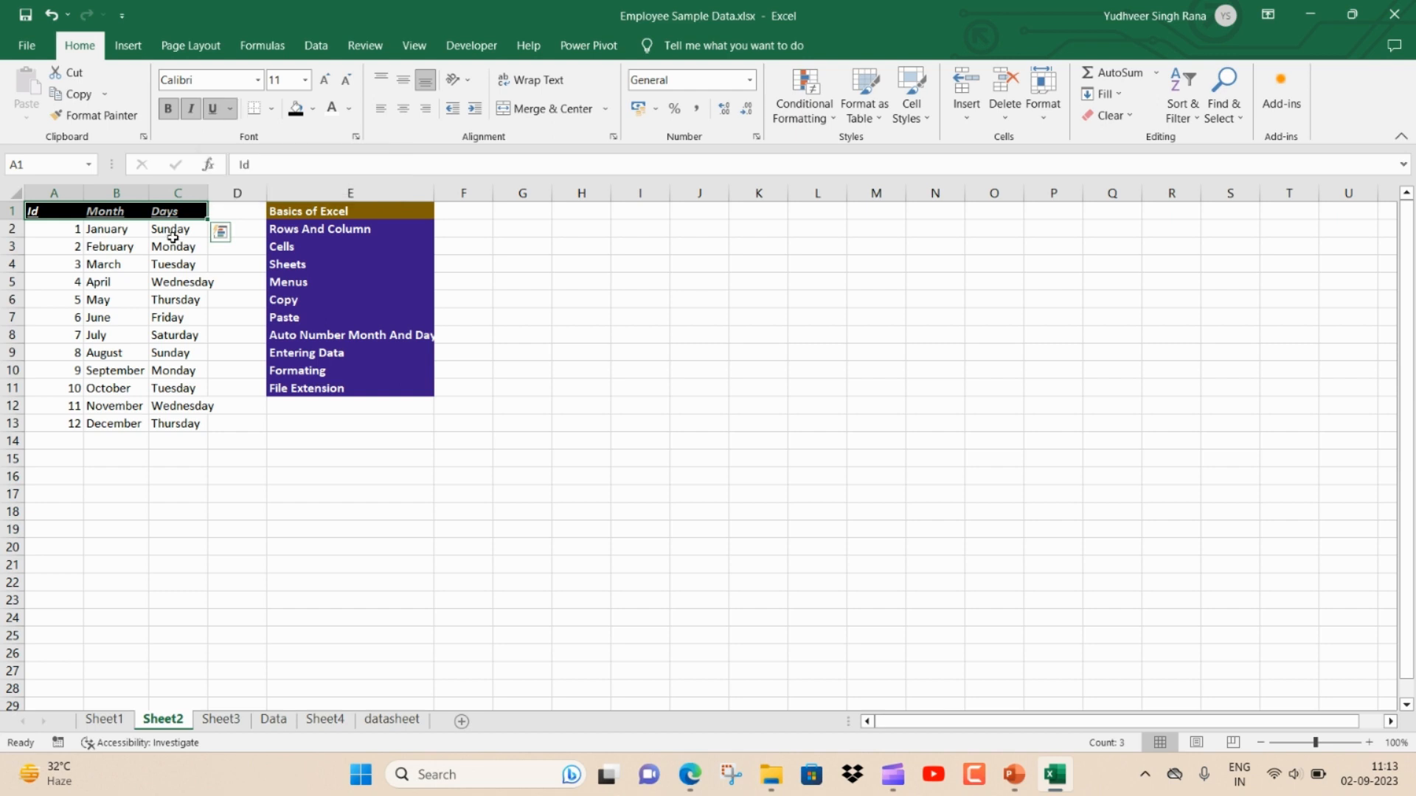
{"action": "left_click", "coordinate": [167, 267]}
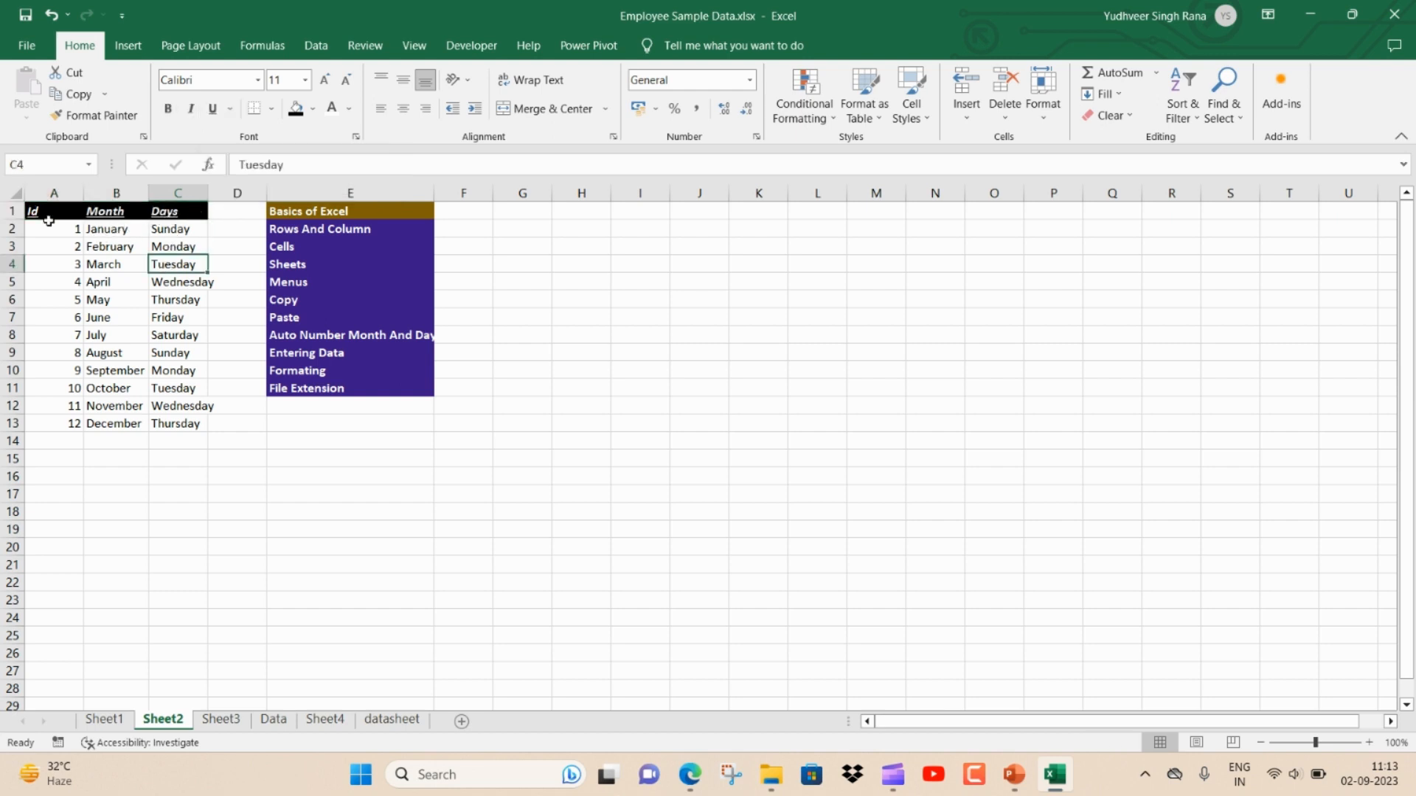
Step: Change the font of the header cells A1:C1 to Arial Black
{"action": "left_click_drag", "start_coordinate": [33, 215], "coordinate": [174, 211]}
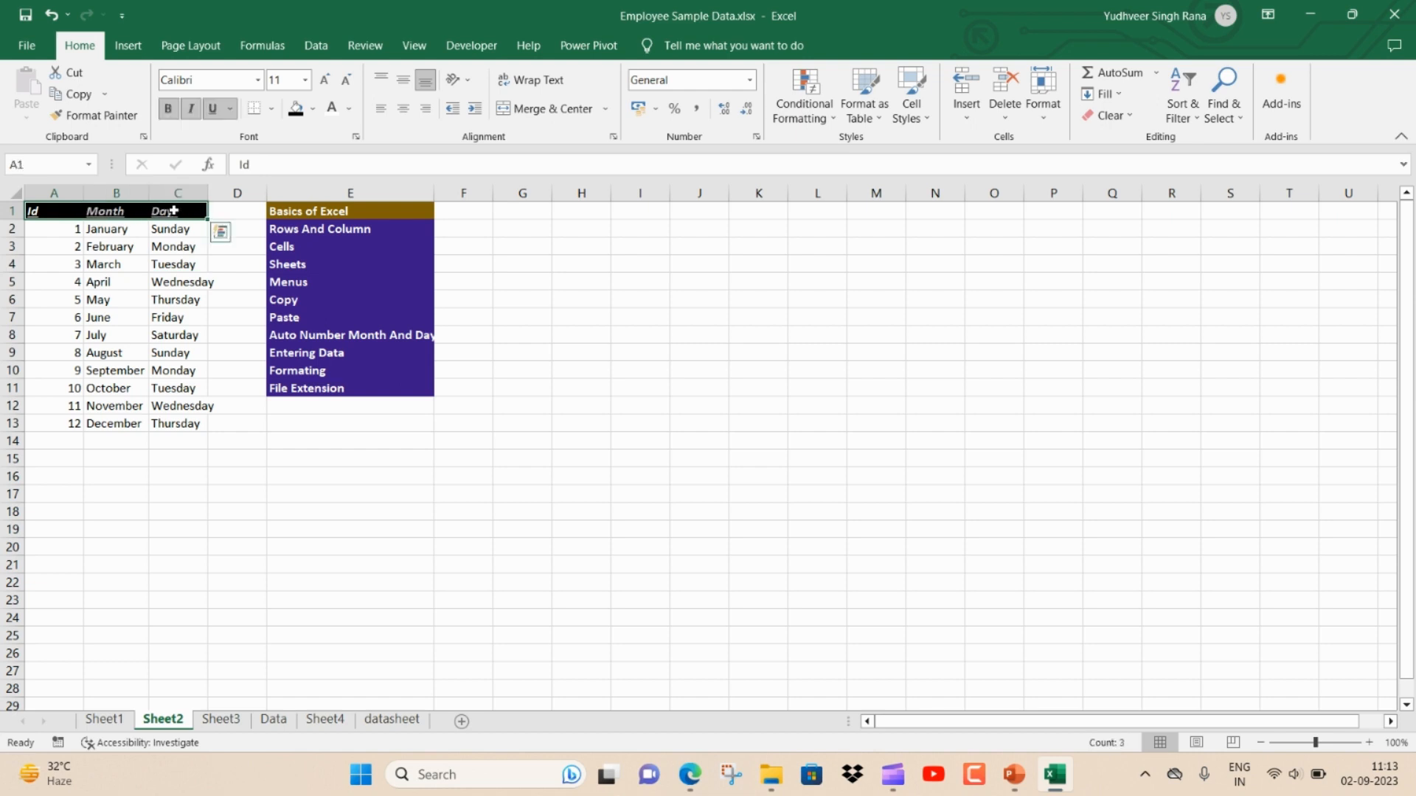
{"action": "left_click", "coordinate": [258, 82]}
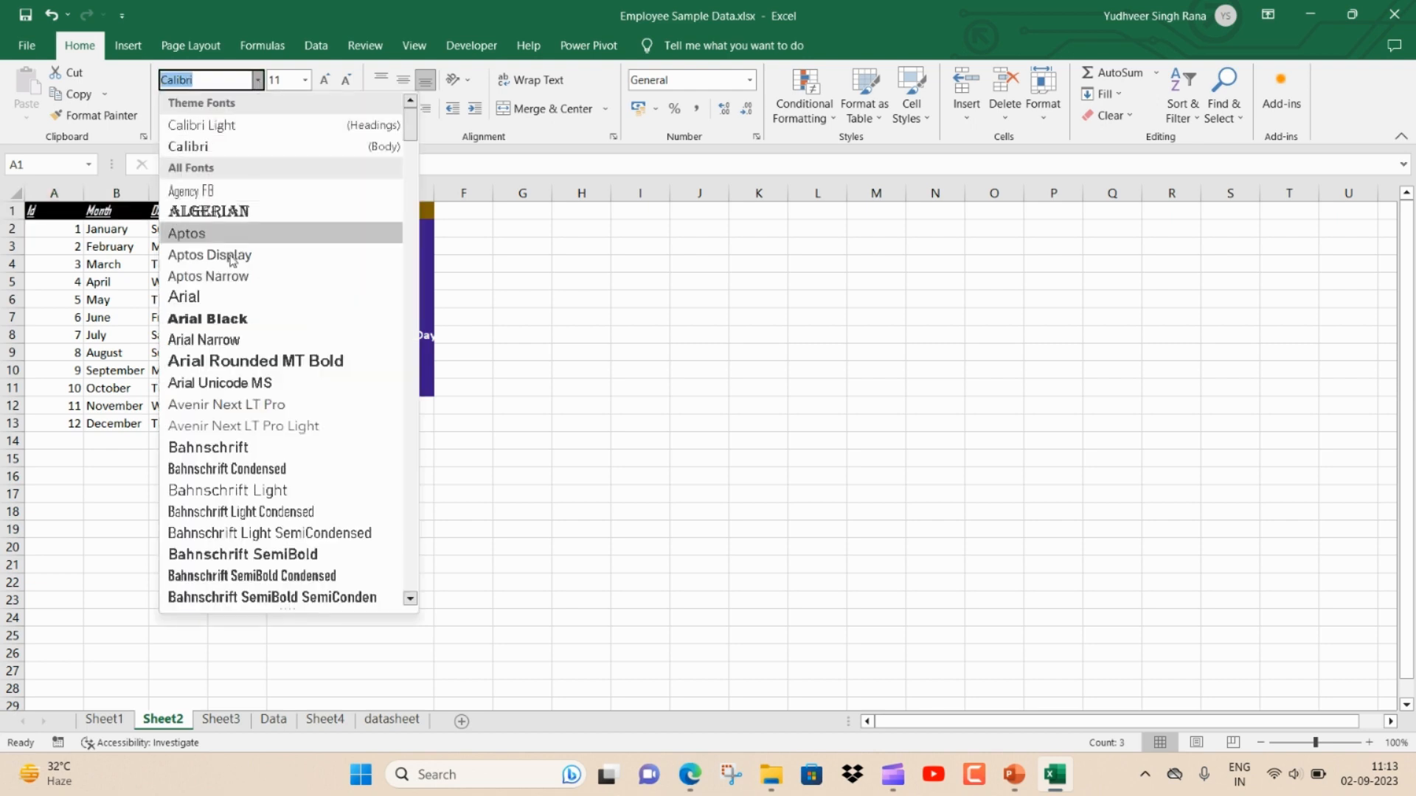
{"action": "left_click", "coordinate": [219, 317]}
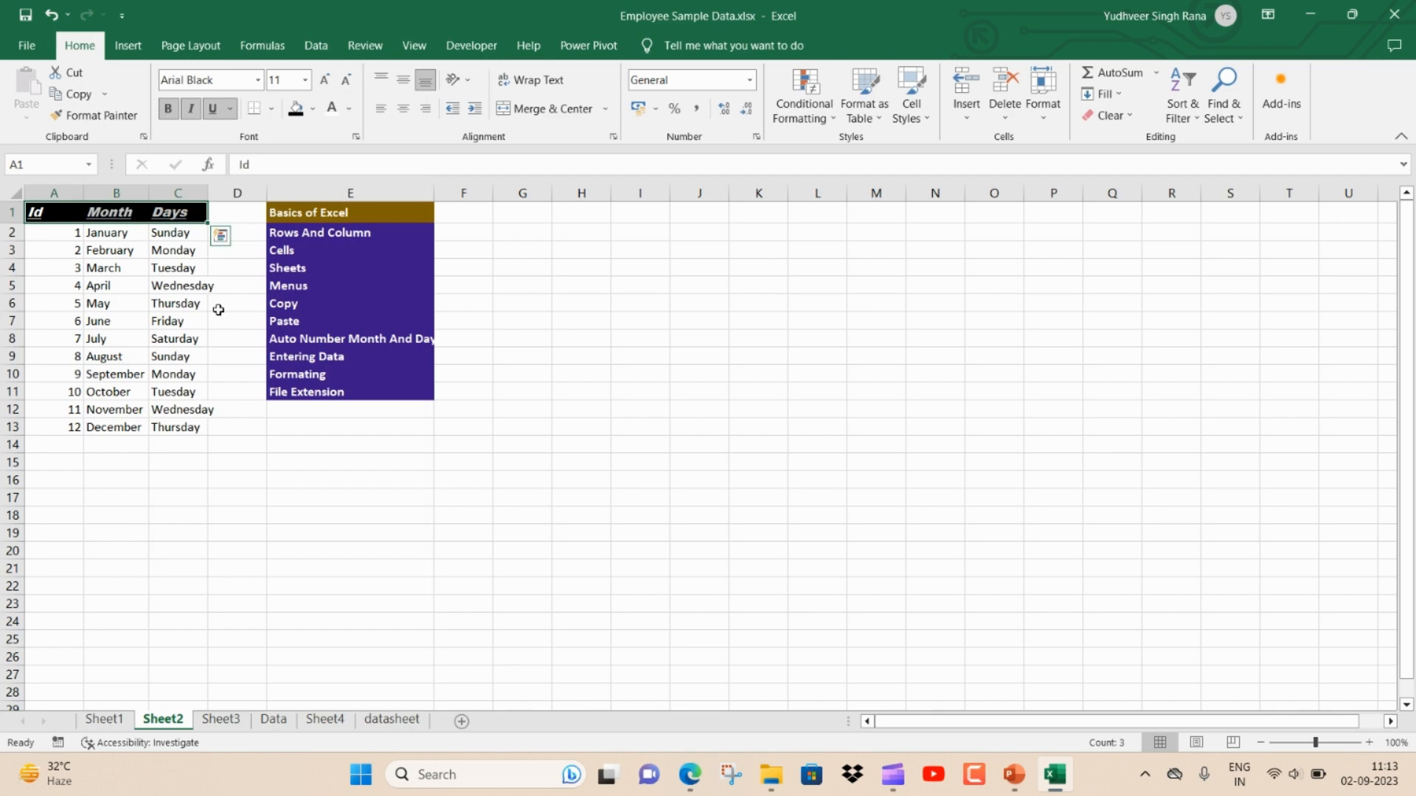
Step: Set the font size of the header cells A1:C1 to 12
{"action": "left_click", "coordinate": [305, 80]}
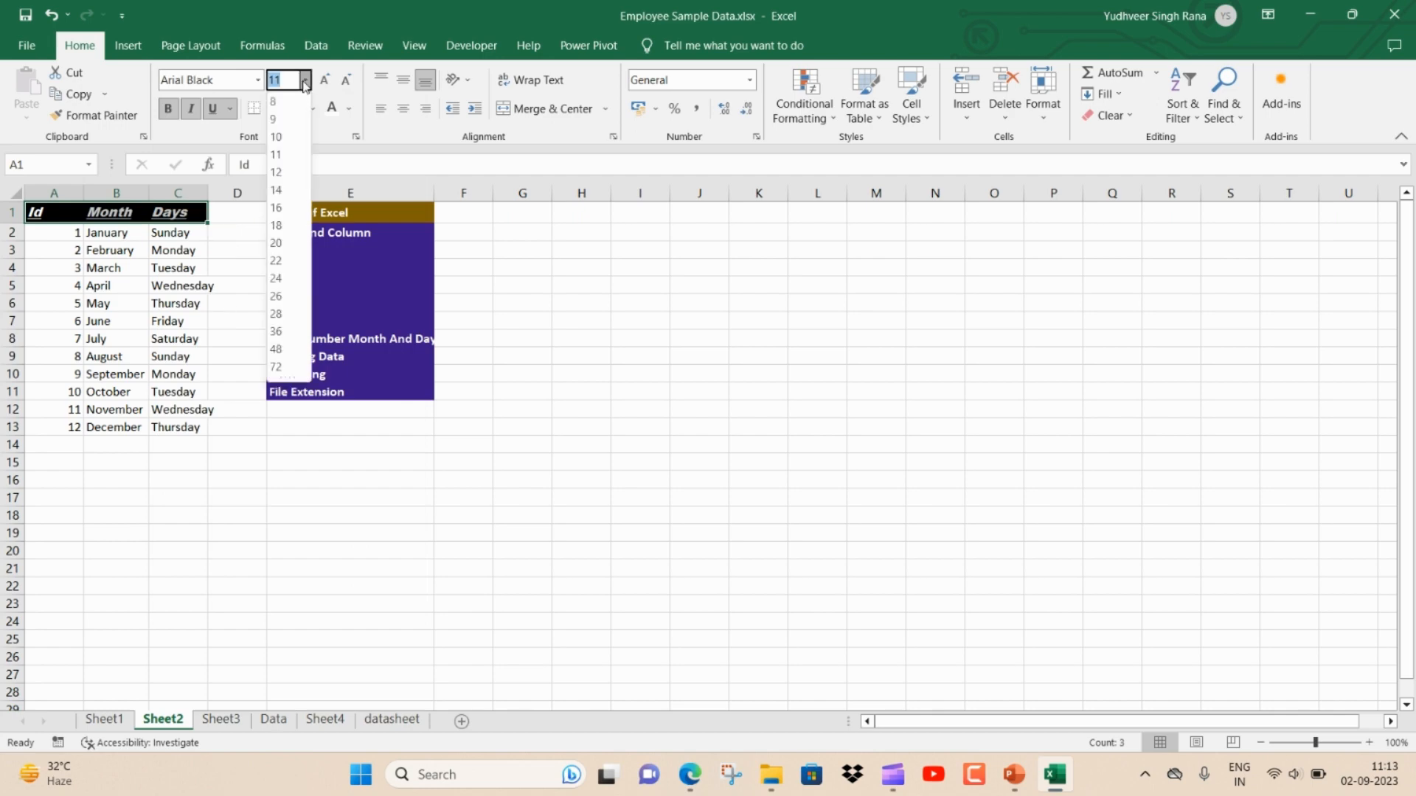
{"action": "left_click", "coordinate": [278, 172]}
{"action": "left_click", "coordinate": [12, 213]}
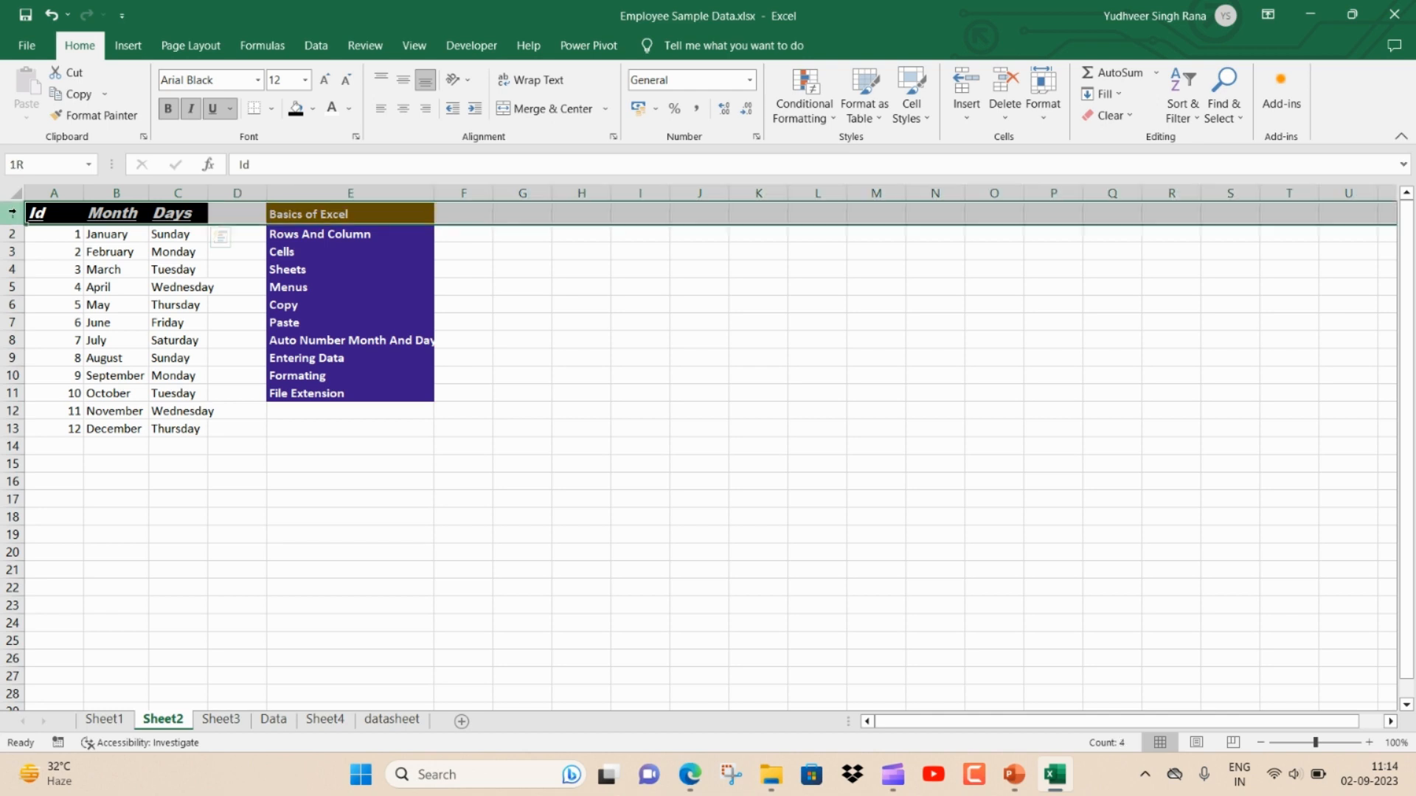
{"action": "right_click", "coordinate": [12, 213]}
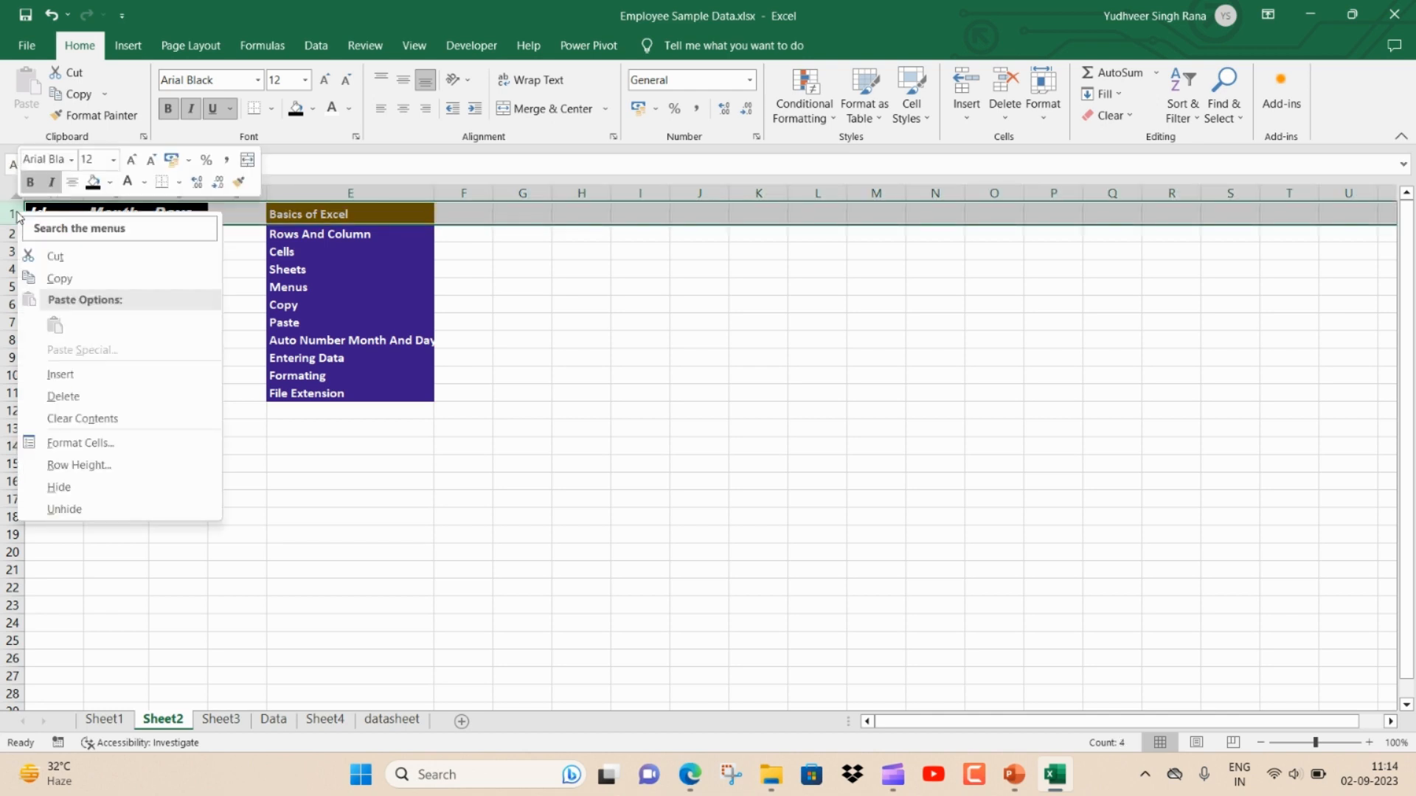
{"action": "left_click", "coordinate": [632, 334]}
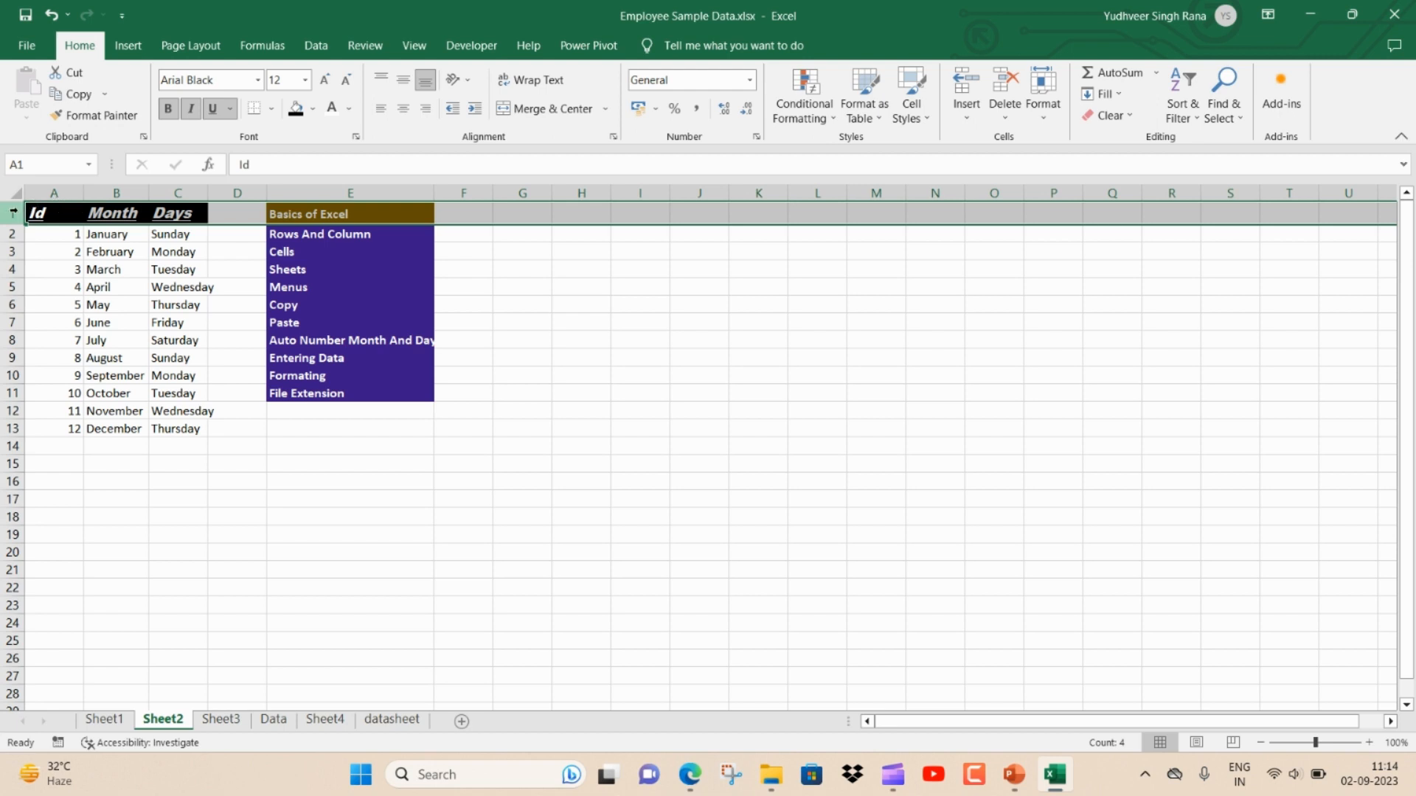
{"action": "left_click", "coordinate": [103, 288]}
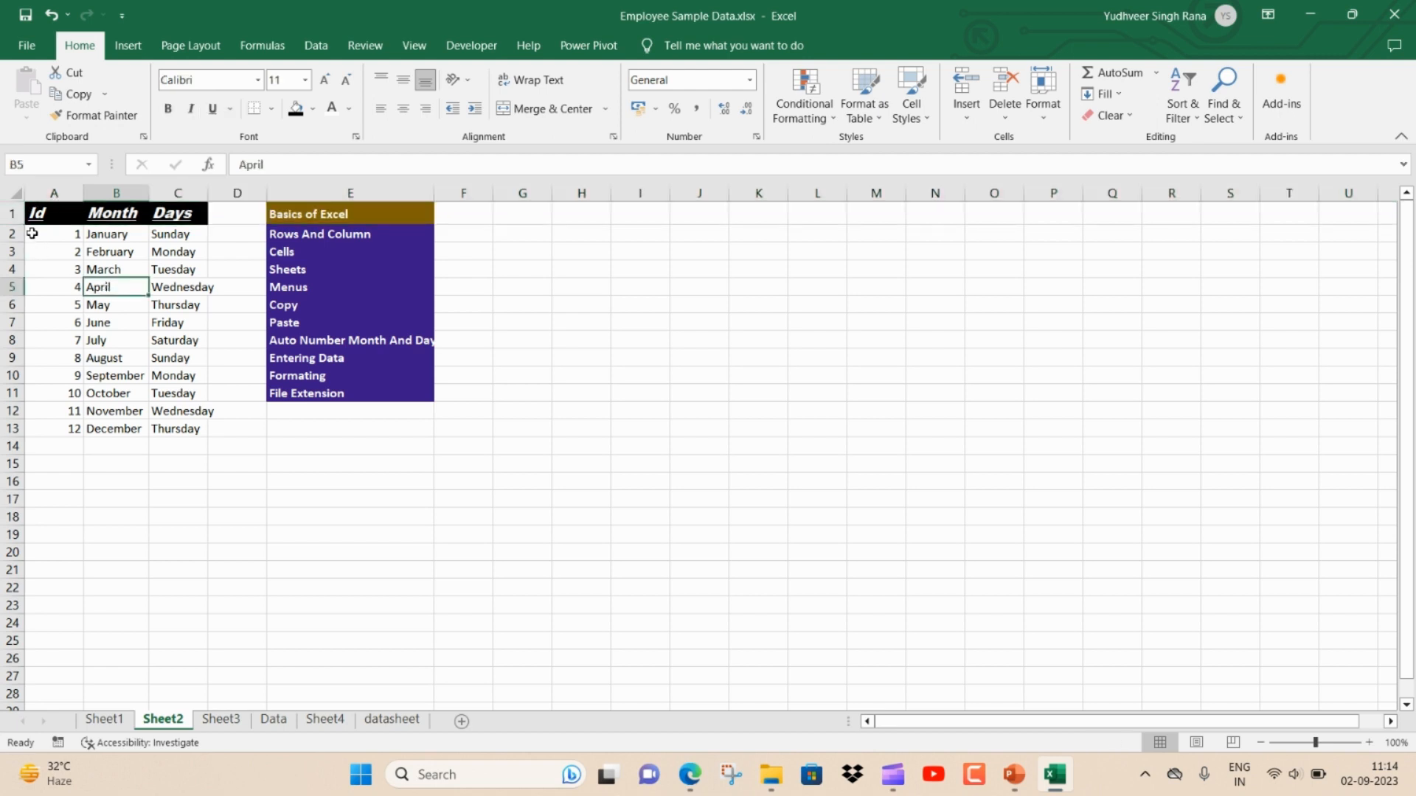
Step: Insert a blank row above the Id, Month and Days header row
{"action": "left_click", "coordinate": [10, 214]}
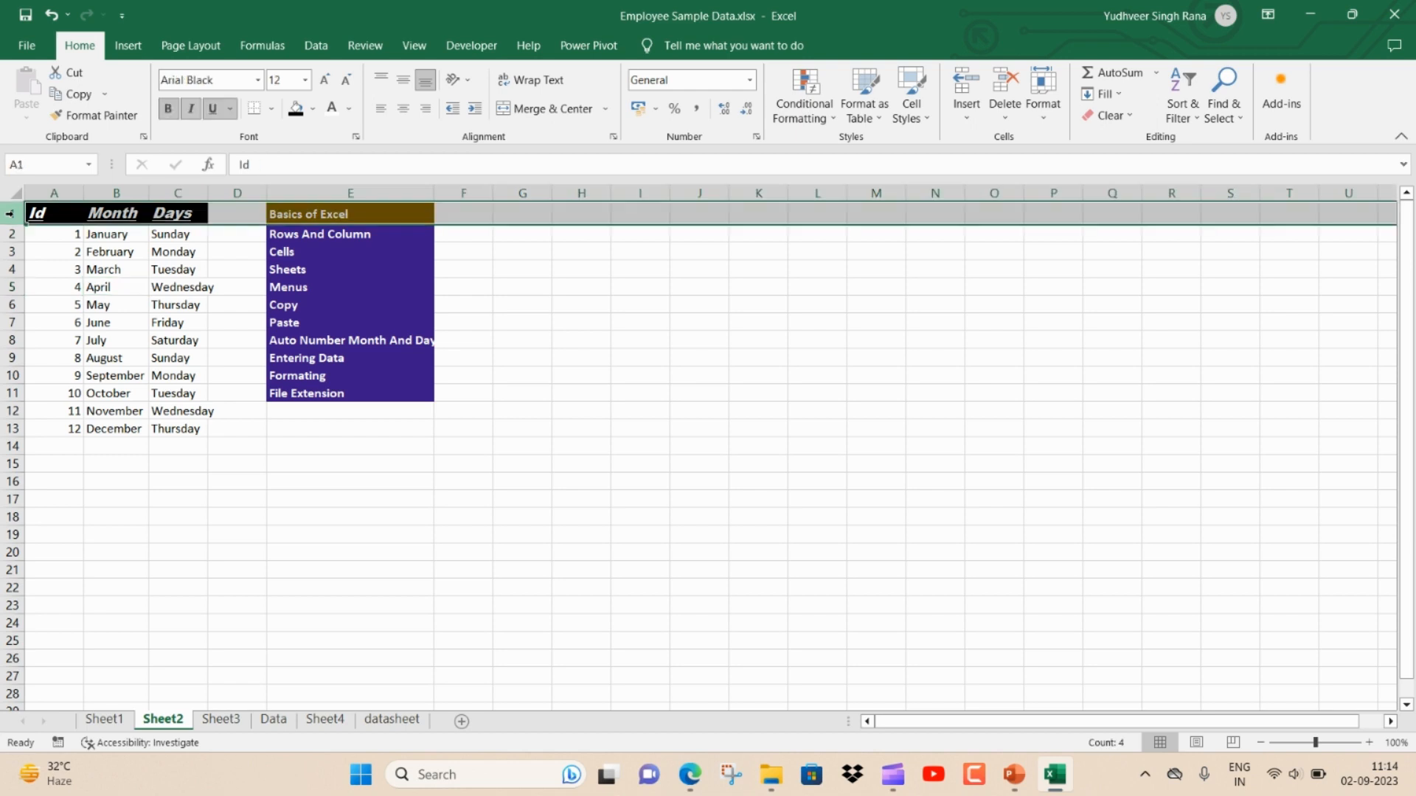
{"action": "right_click", "coordinate": [9, 213]}
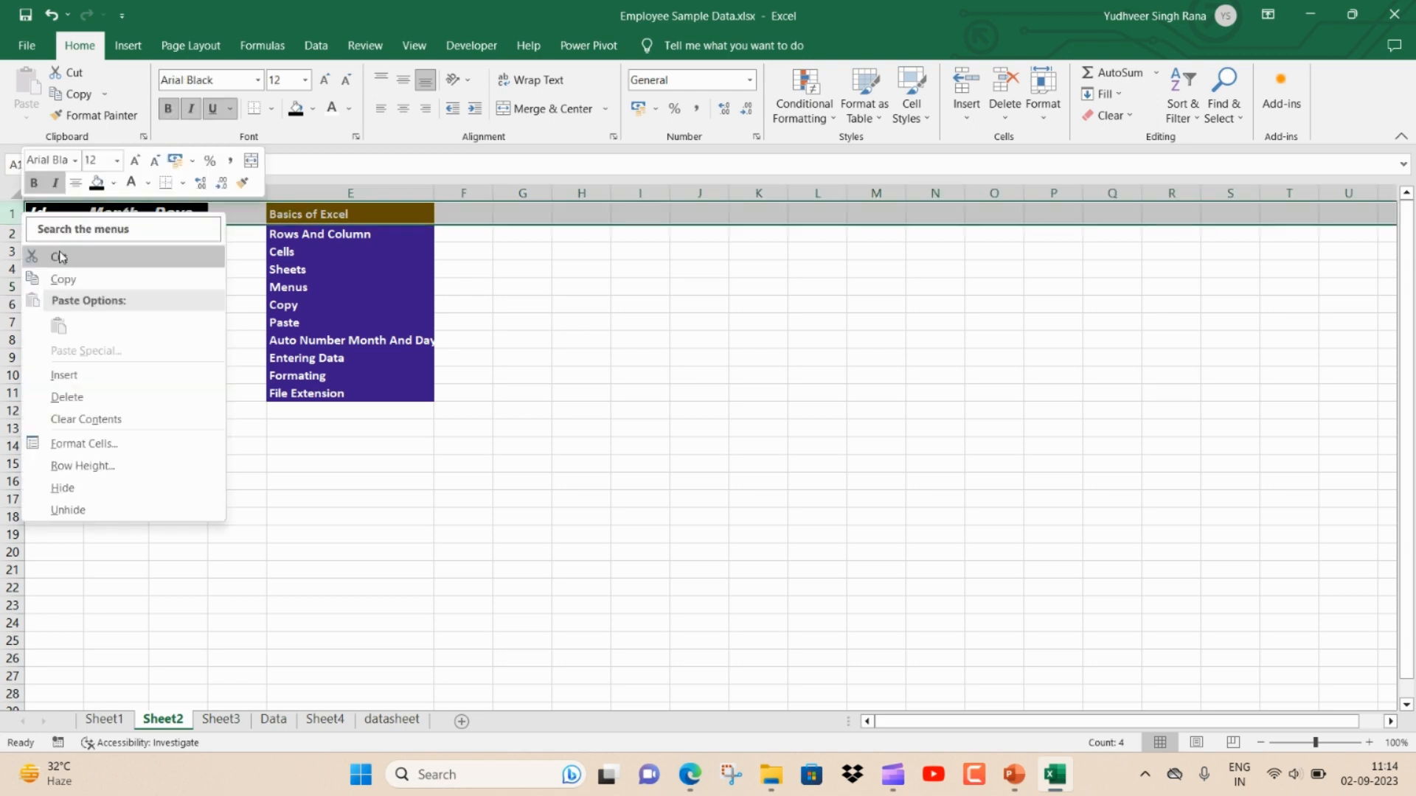
{"action": "left_click", "coordinate": [88, 375]}
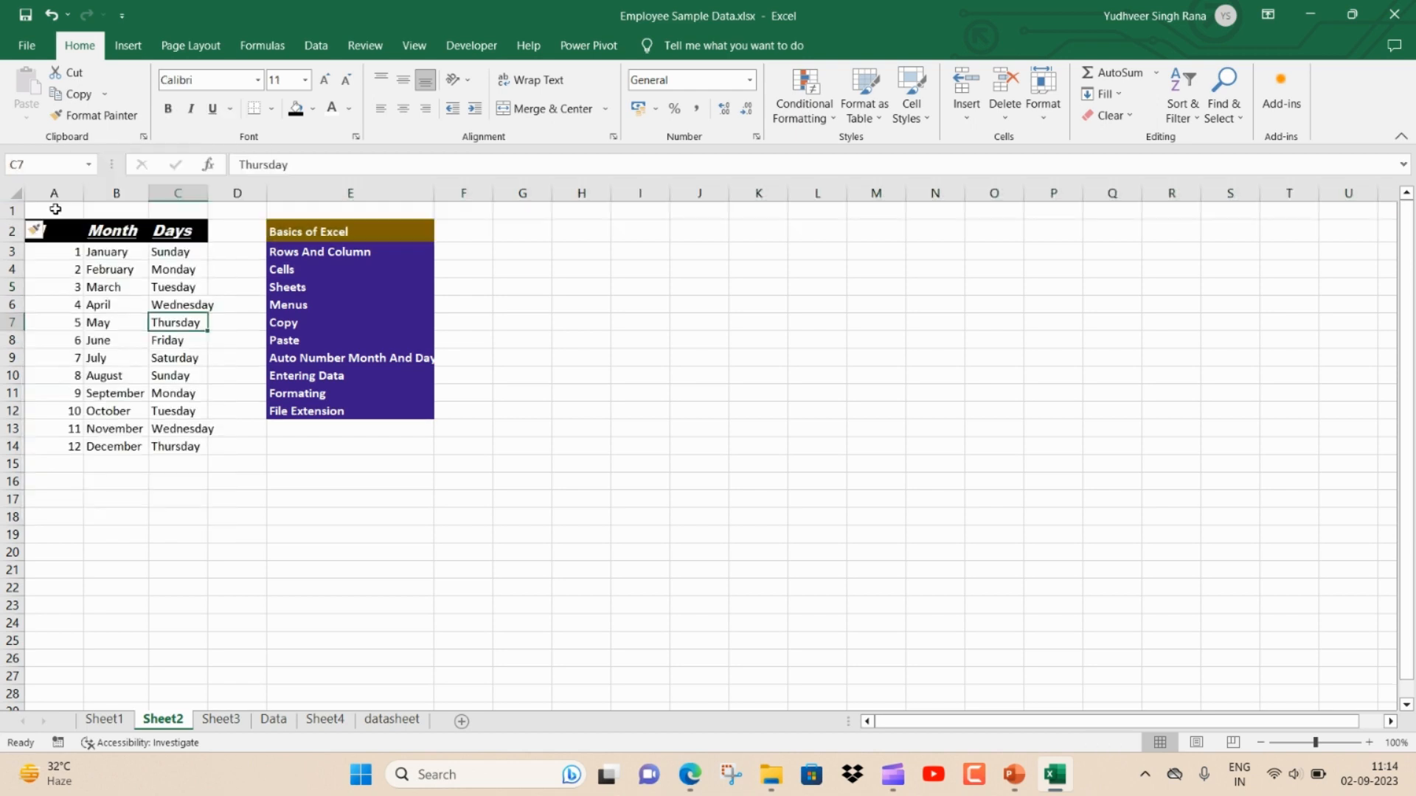
Step: Merge and center the blank cells A1:C1 above the headers and enter the title "Excel" in them
{"action": "left_click", "coordinate": [55, 210]}
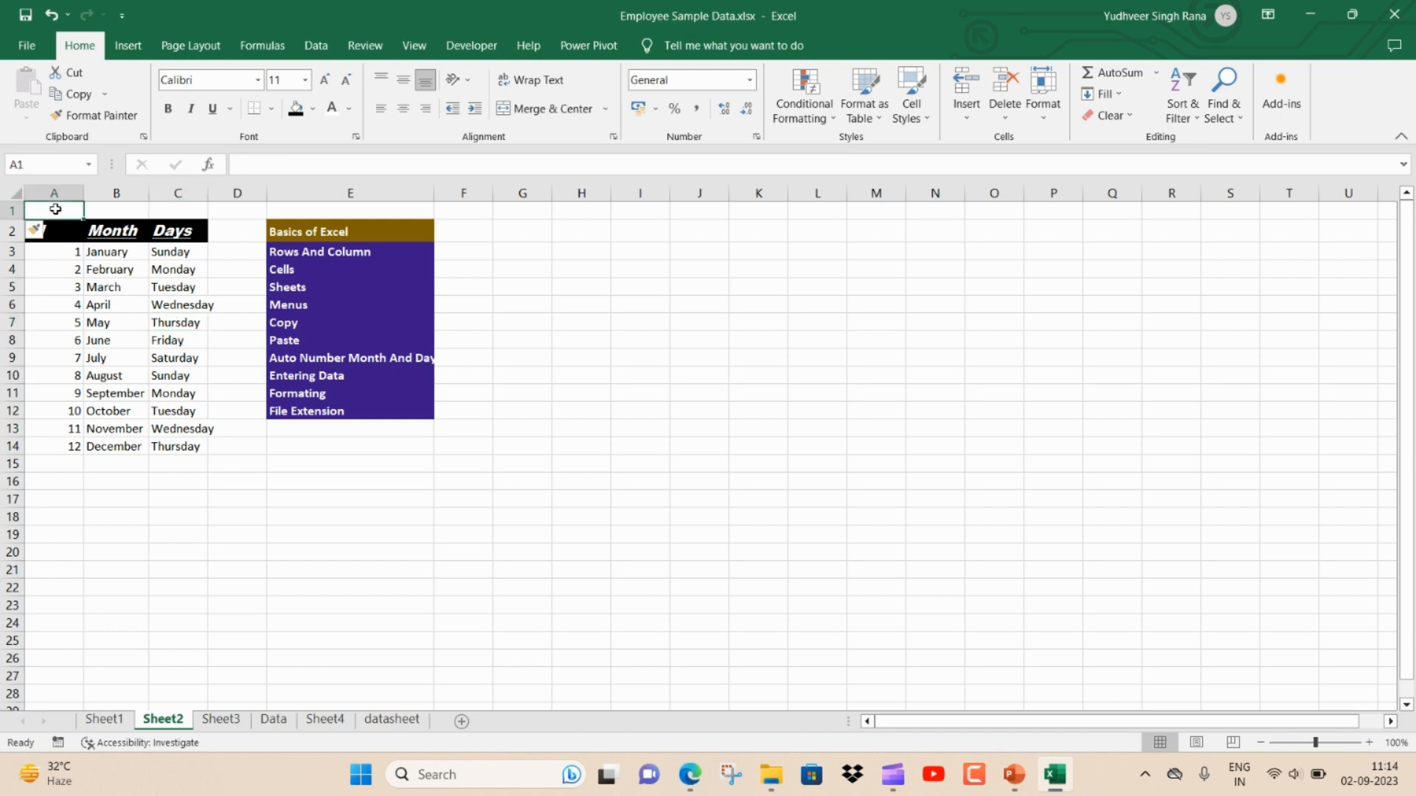
{"action": "left_click_drag", "start_coordinate": [56, 209], "coordinate": [157, 210]}
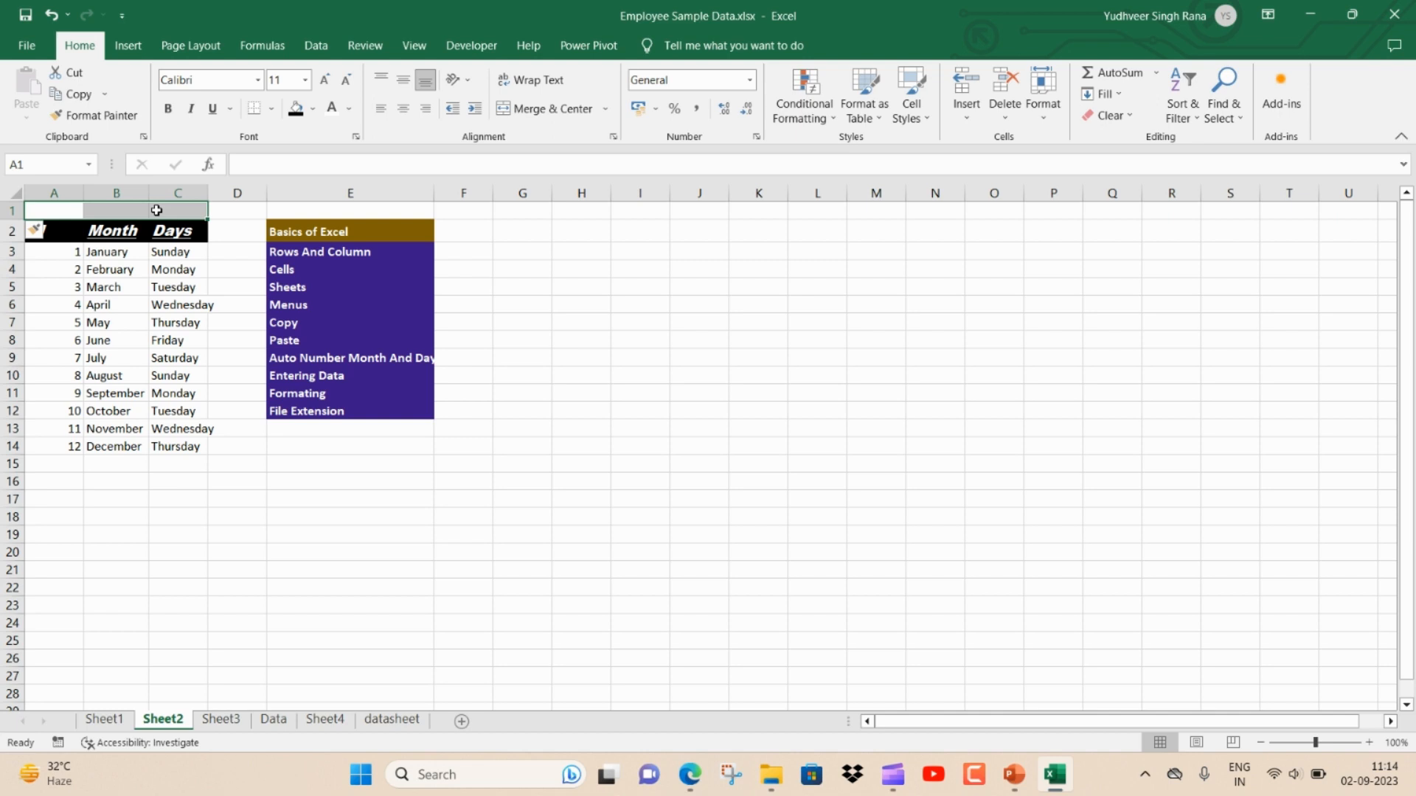
{"action": "left_click", "coordinate": [529, 110]}
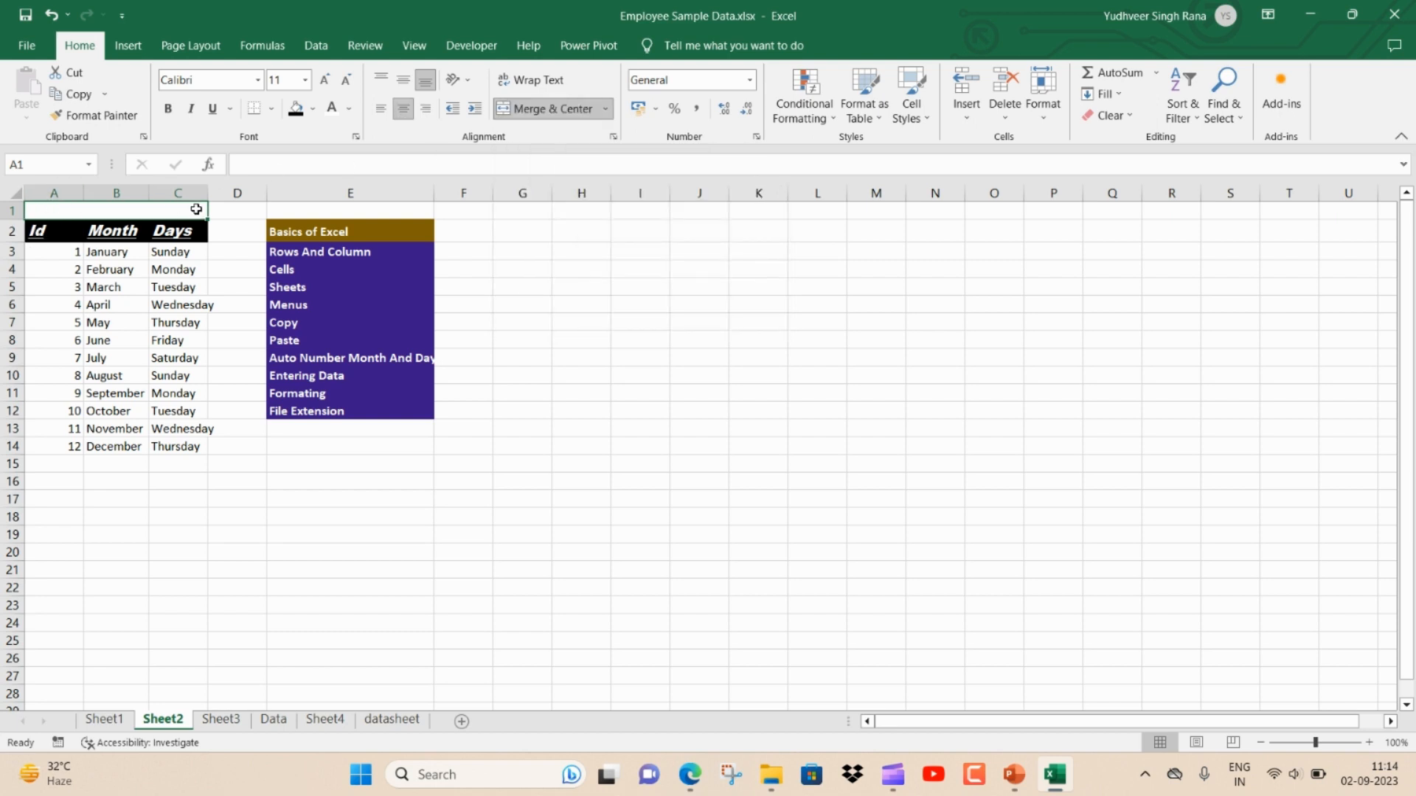
{"action": "double_click", "coordinate": [122, 214]}
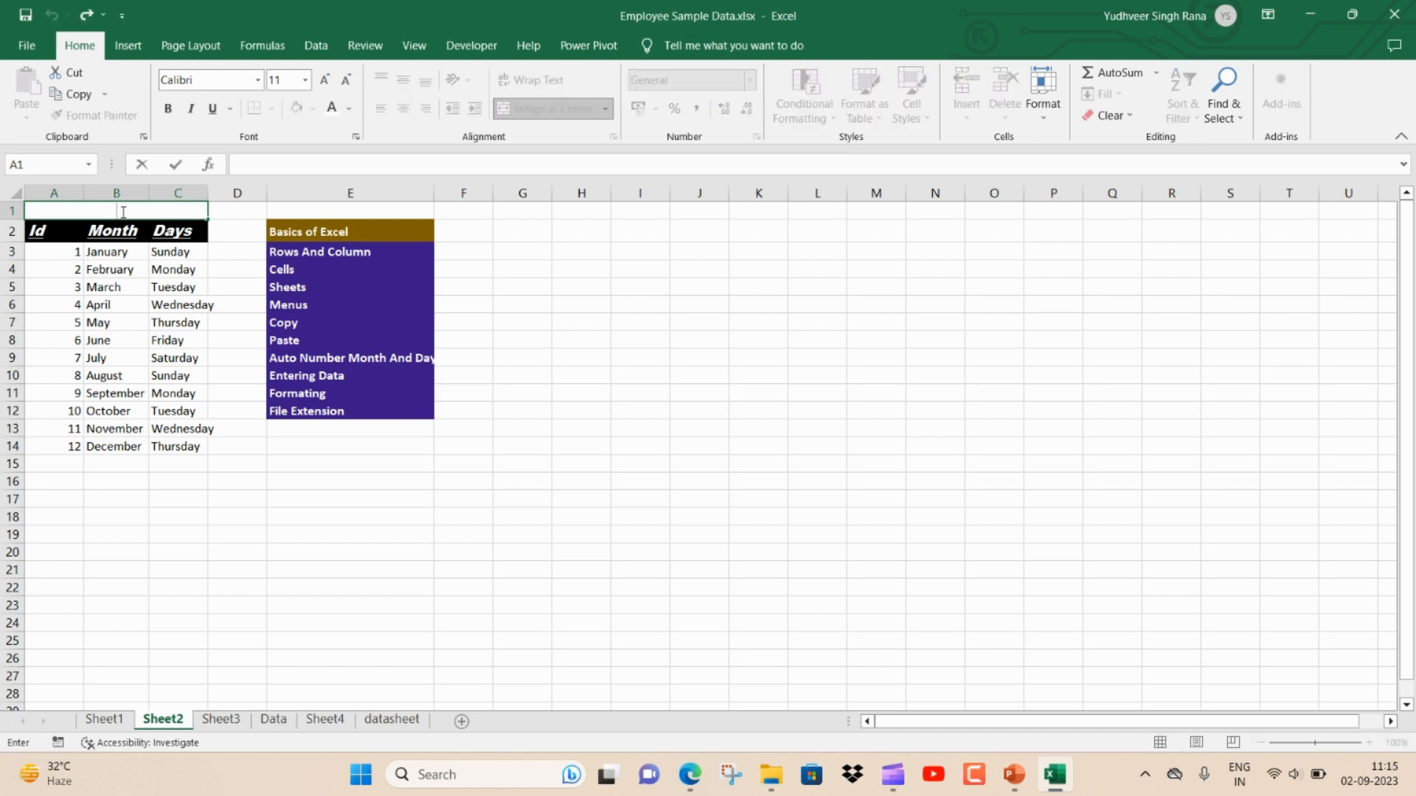
{"action": "type", "text": "Excel"}
{"action": "key", "text": "Return"}
Step: Give the merged "Excel" title a black fill with white text, and fill the header cells A2:C2 with light red
{"action": "left_click", "coordinate": [122, 211]}
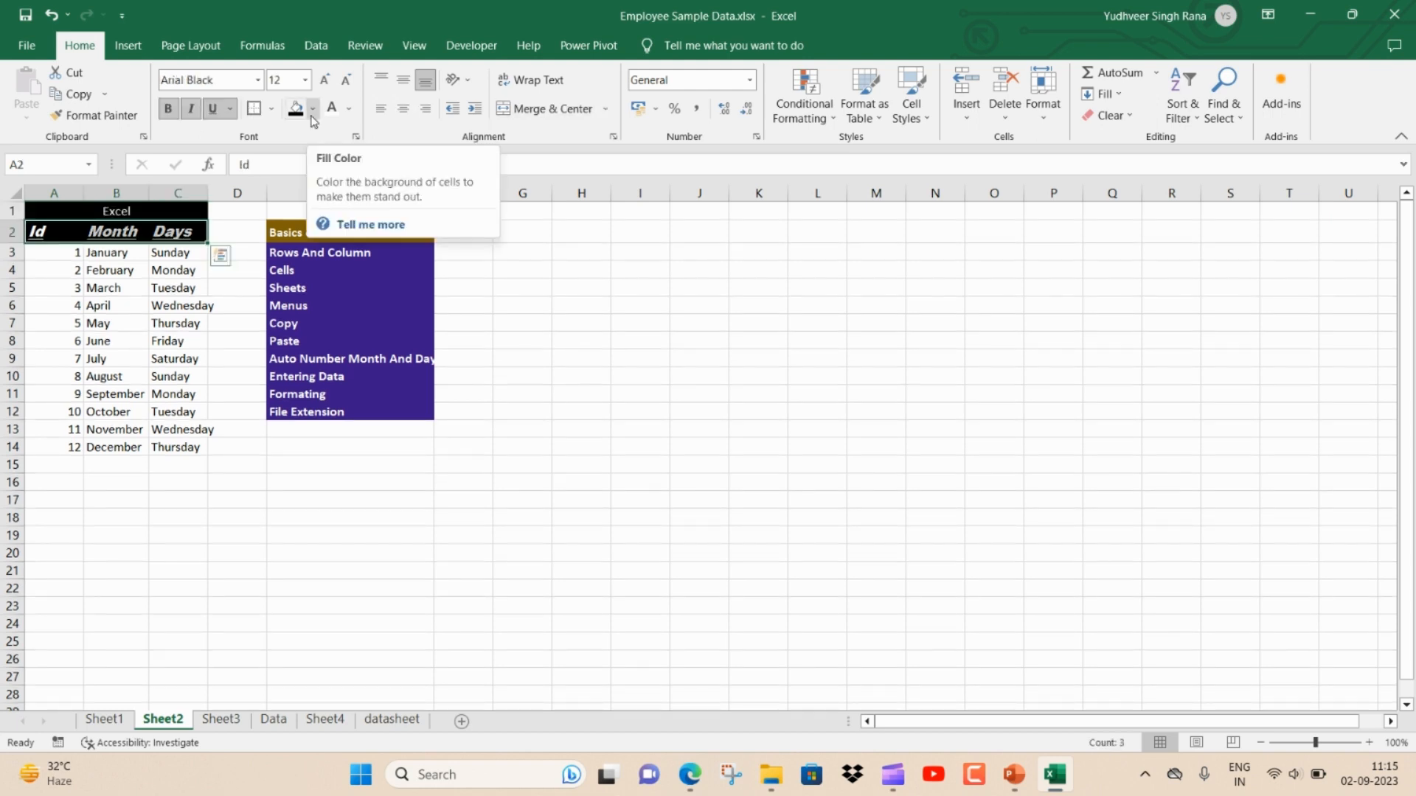
{"action": "left_click", "coordinate": [313, 111]}
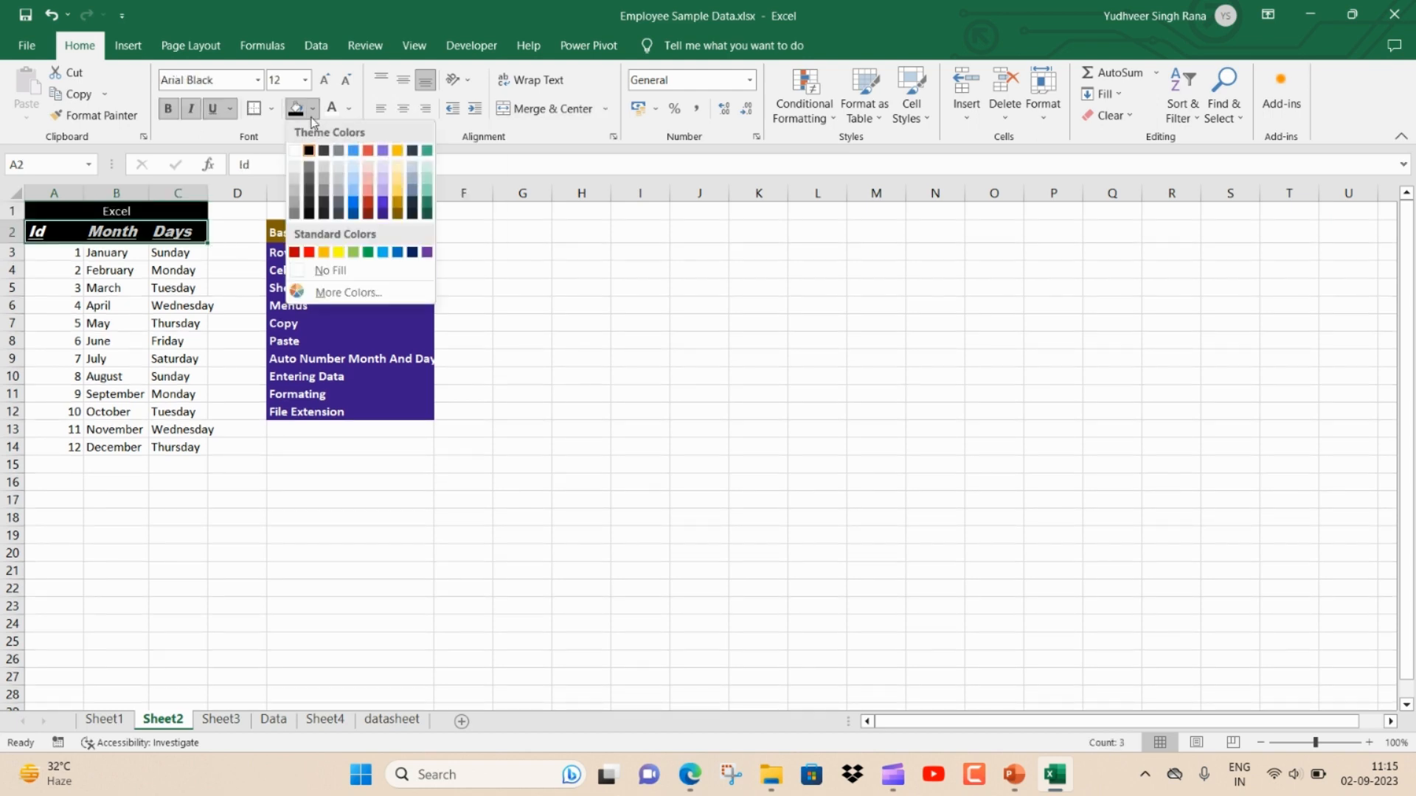
{"action": "left_click", "coordinate": [365, 197]}
{"action": "left_click", "coordinate": [179, 306]}
Step: Enter the text "welcome to excel tutorial" in cell B15 below the month list
{"action": "left_click", "coordinate": [114, 465]}
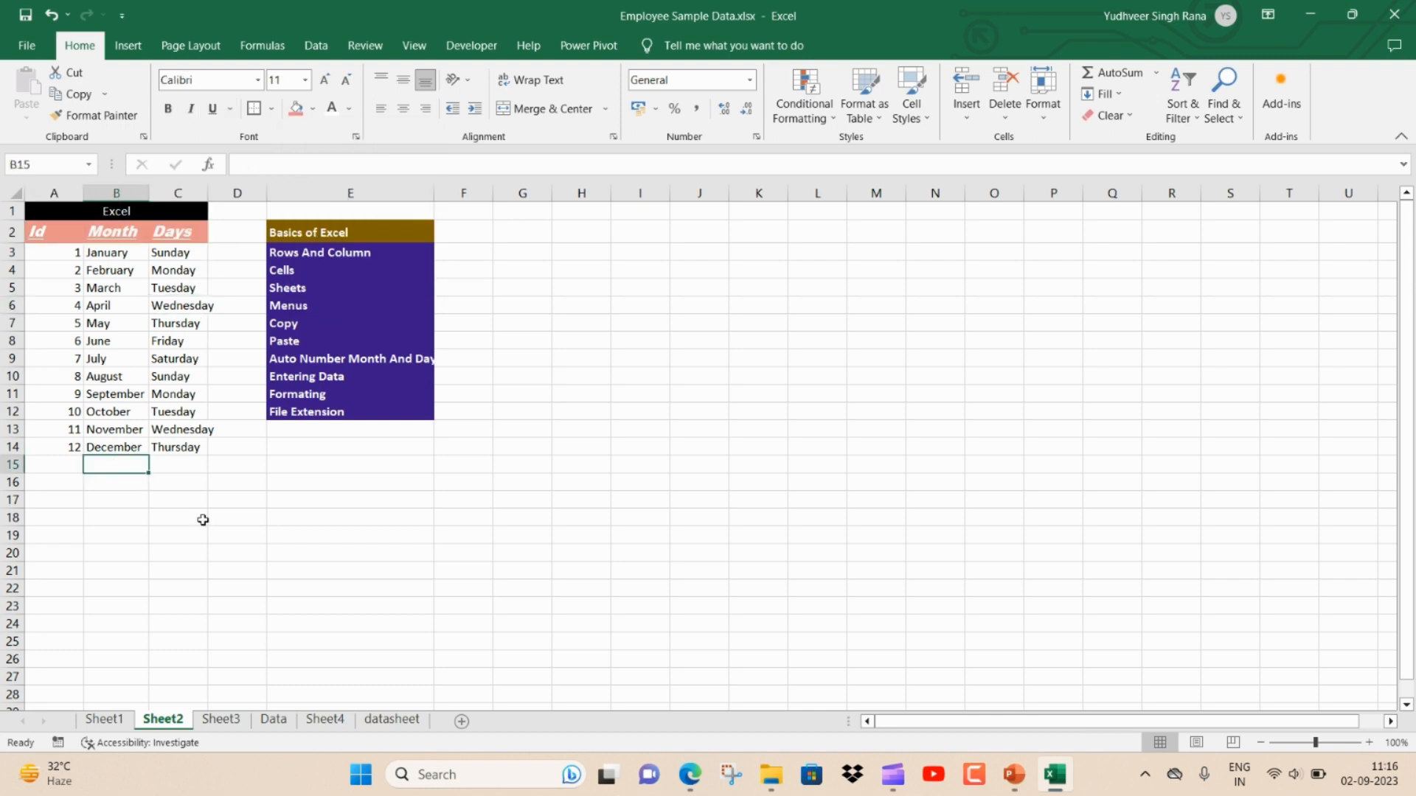
{"action": "type", "text": "we"}
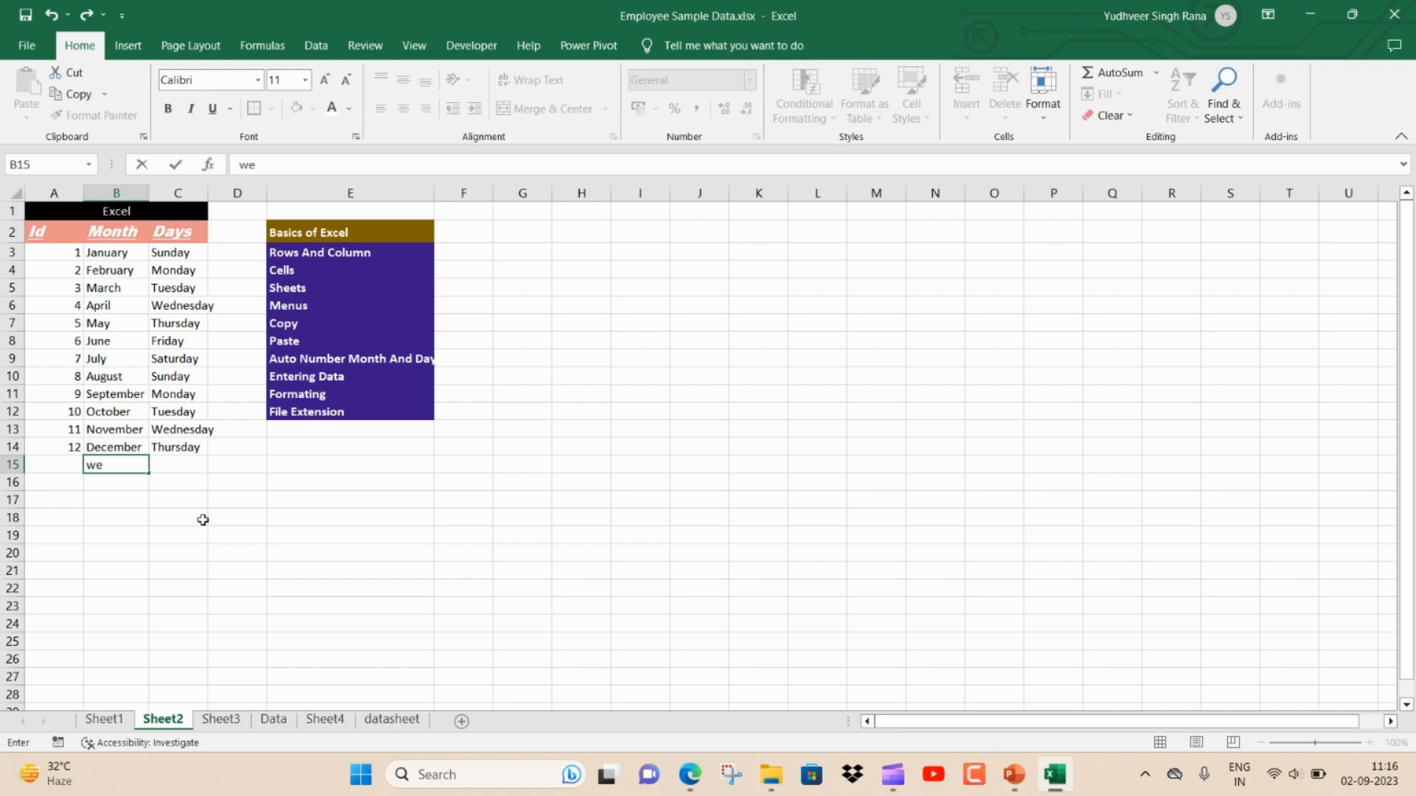
{"action": "type", "text": "lcome to excel tutorial"}
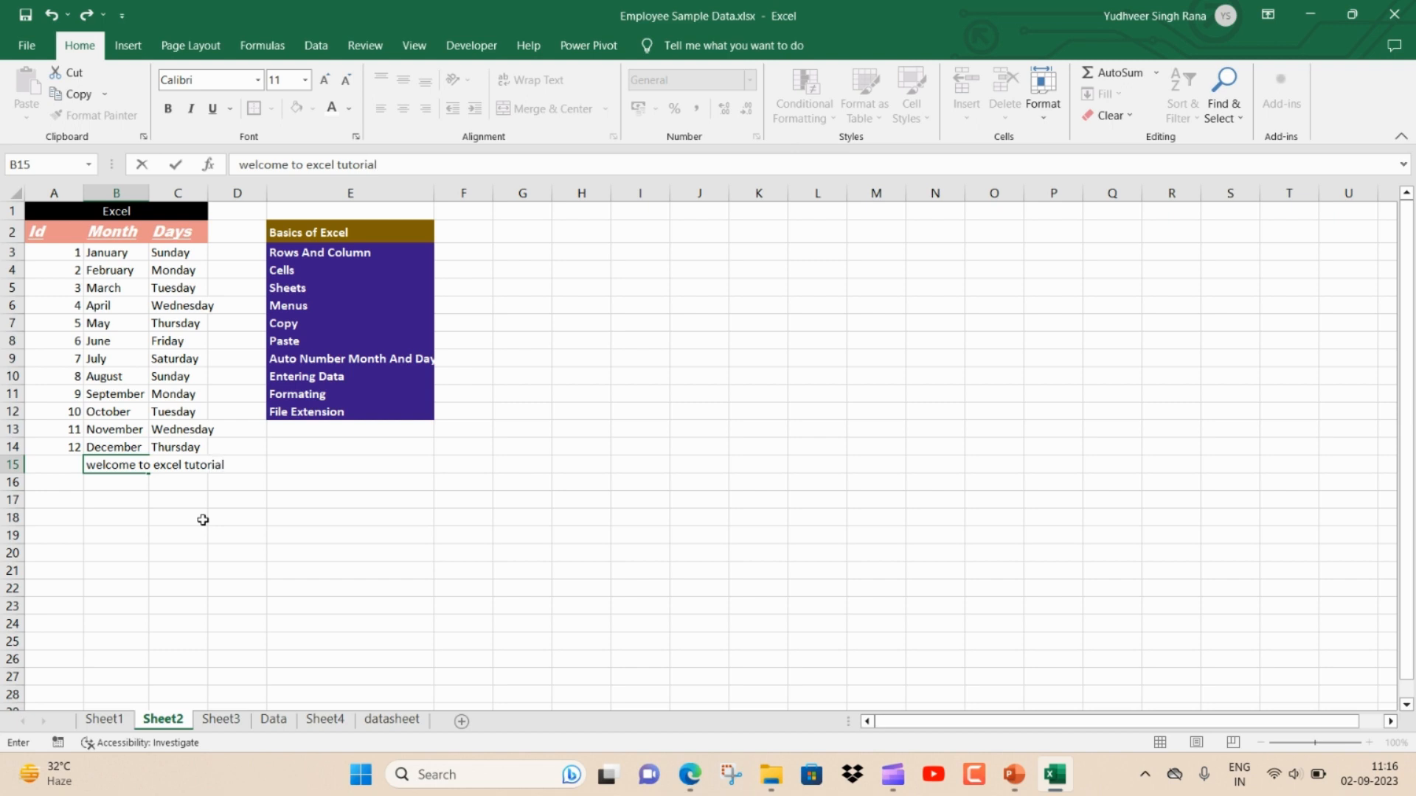
{"action": "left_click", "coordinate": [203, 520]}
Step: Wrap the welcome text within cell B15, then turn text wrapping off again
{"action": "left_click", "coordinate": [137, 471]}
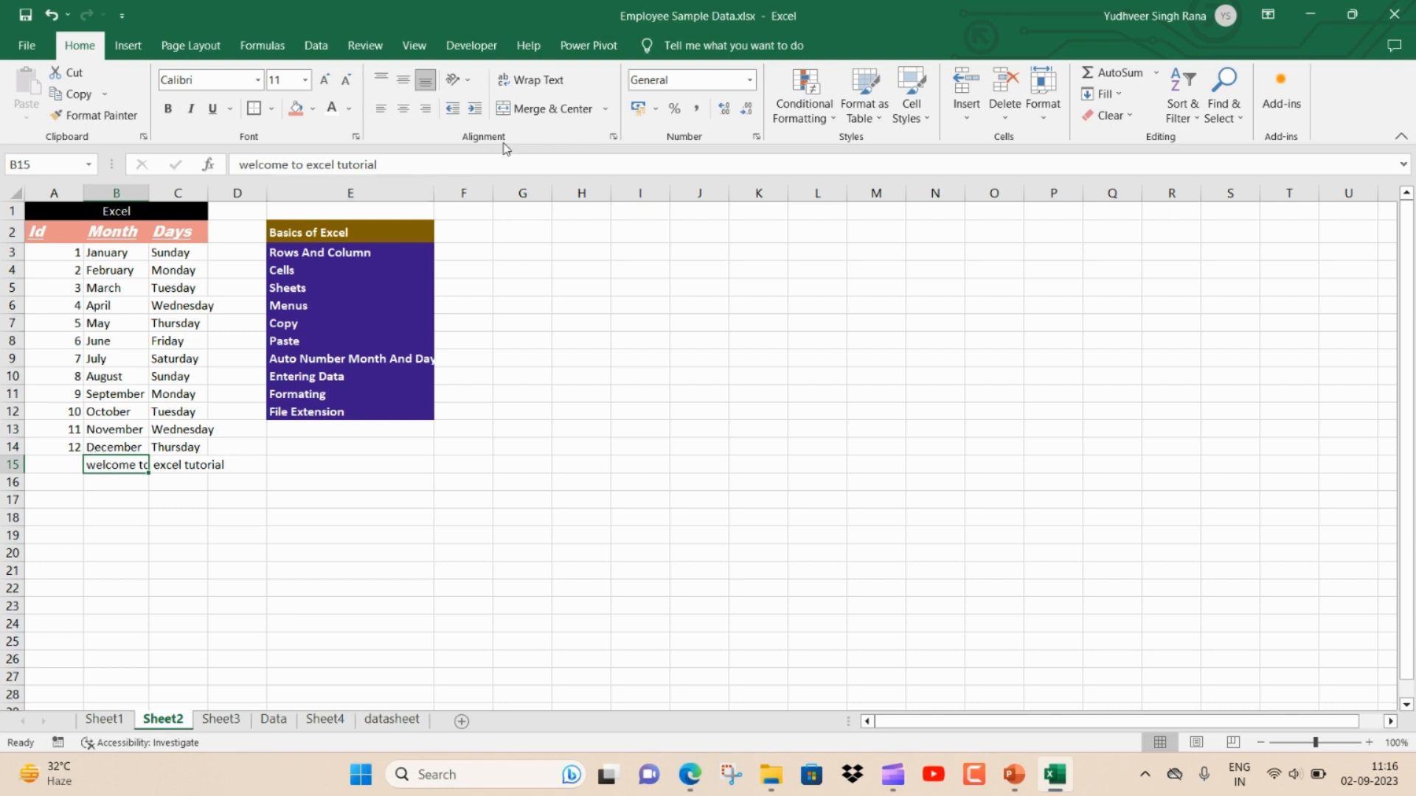
{"action": "left_click", "coordinate": [548, 80]}
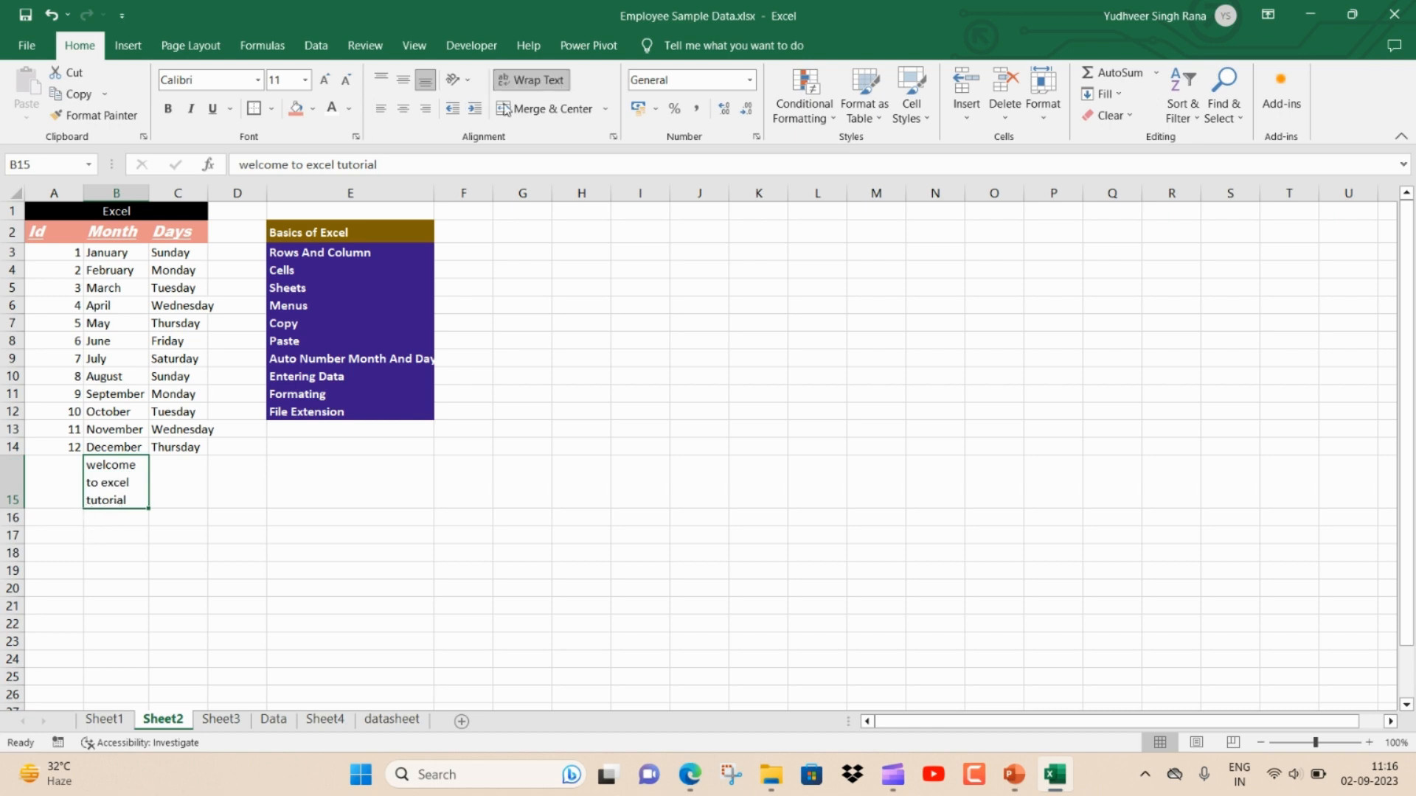
{"action": "left_click", "coordinate": [538, 80]}
{"action": "left_click", "coordinate": [347, 516]}
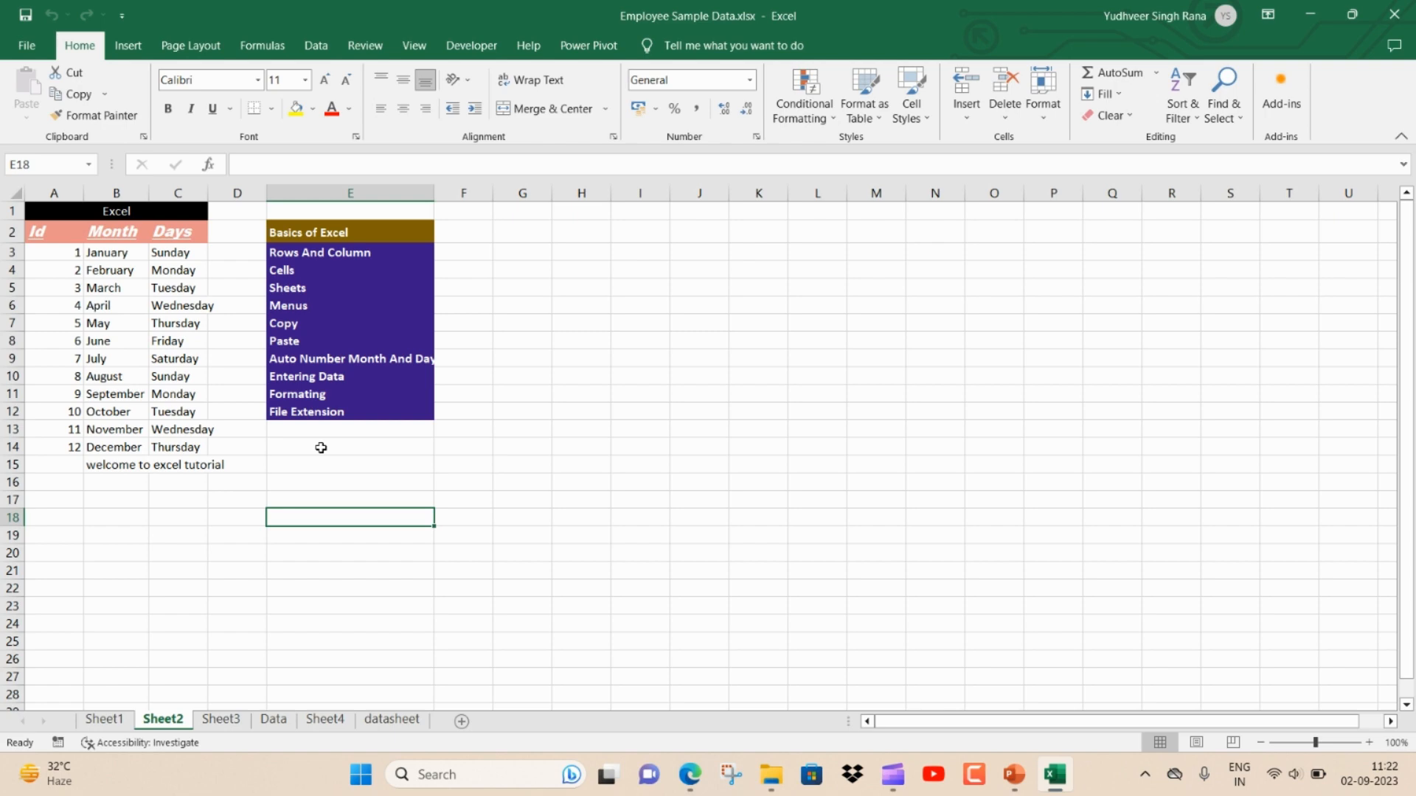
Step: Enter the file extension ".xlsx" in cell E15, below the Basics of Excel list
{"action": "left_click", "coordinate": [321, 447]}
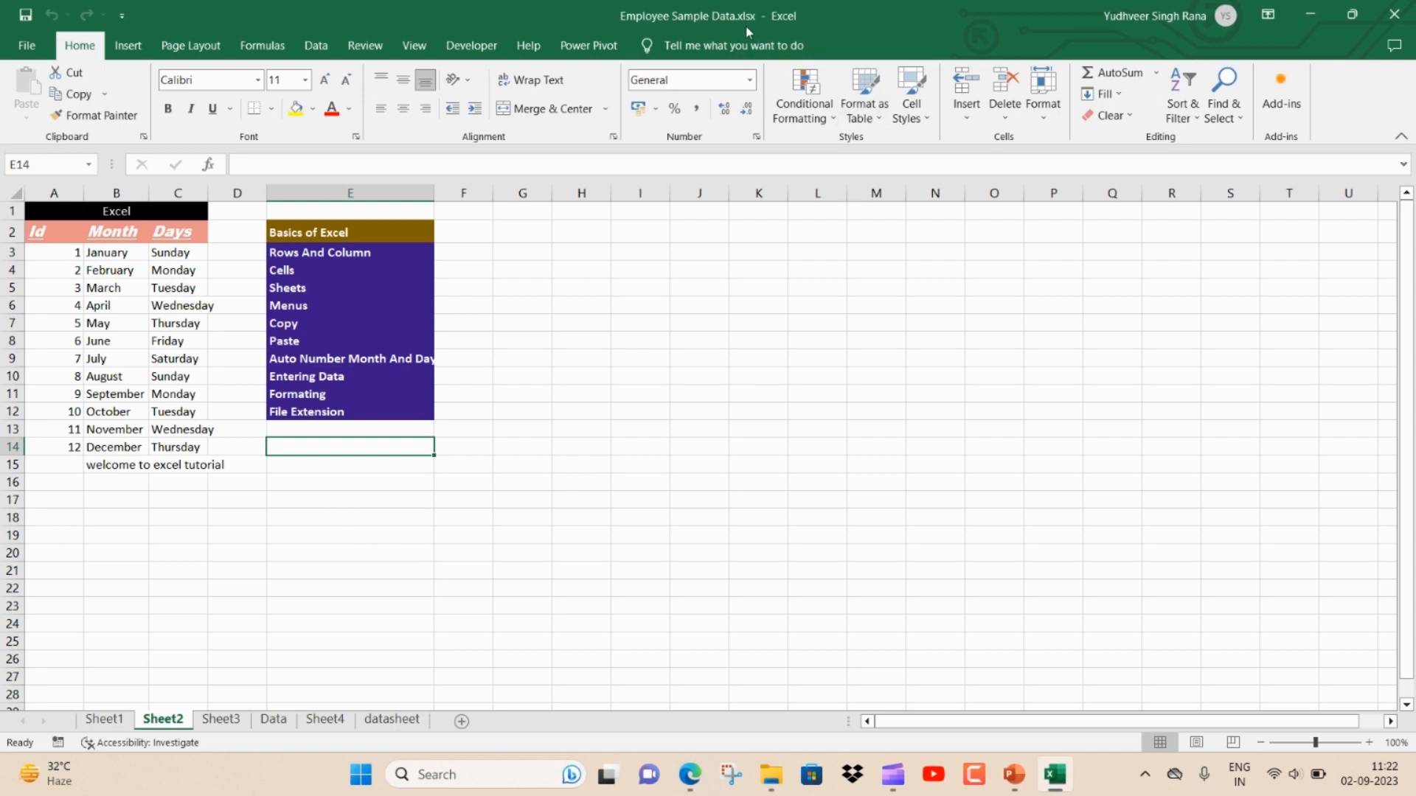
{"action": "left_click", "coordinate": [318, 462]}
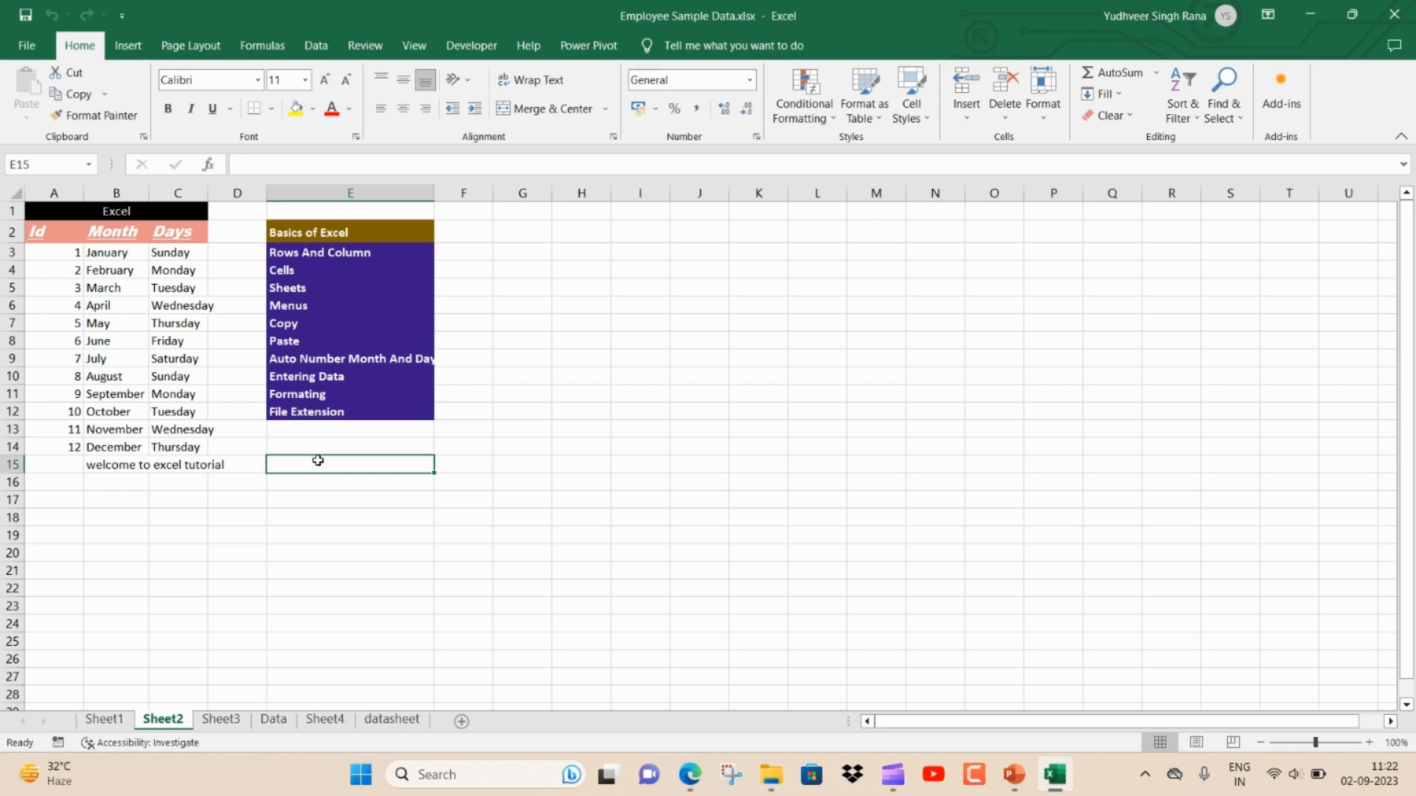
{"action": "type", "text": ".x"}
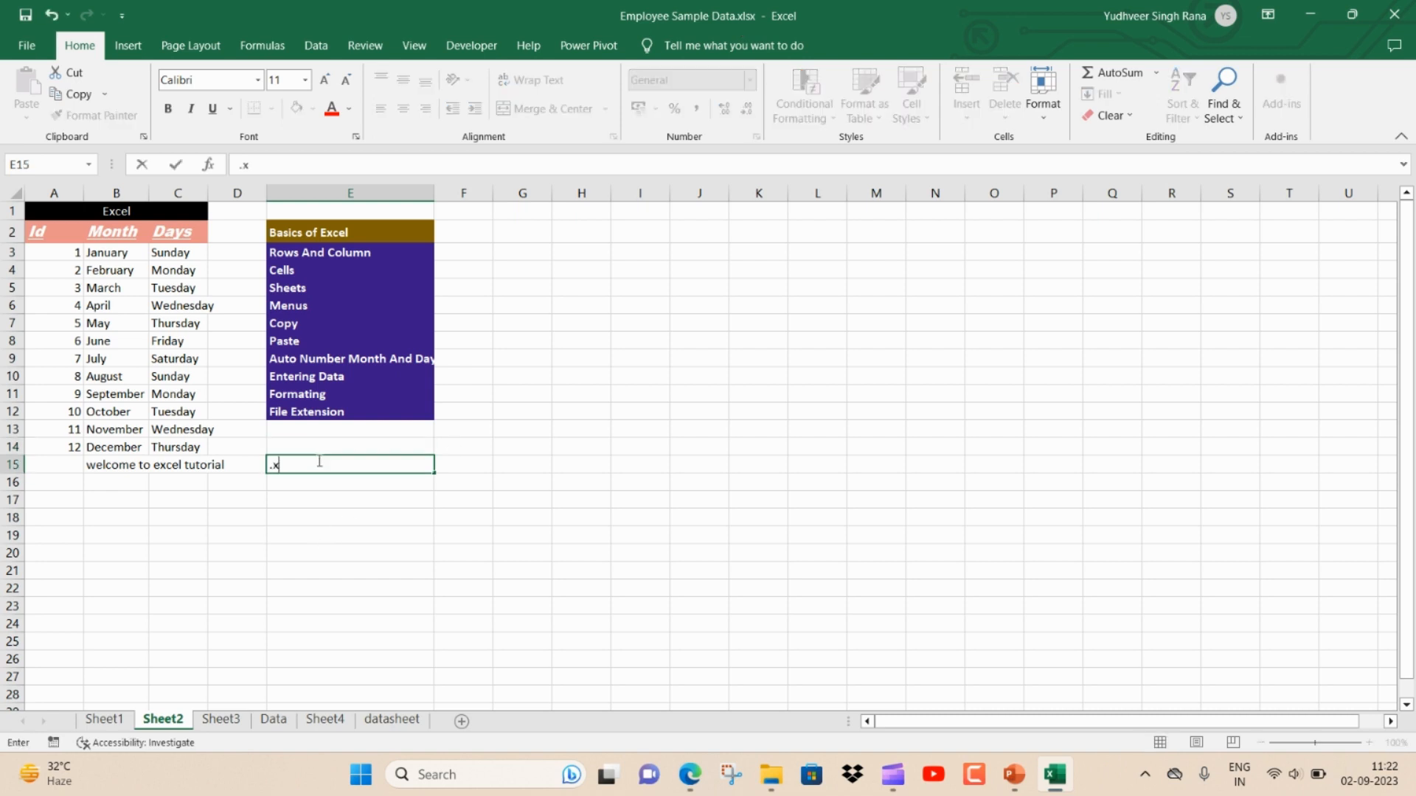
{"action": "type", "text": "lsx"}
{"action": "key", "text": "Return"}
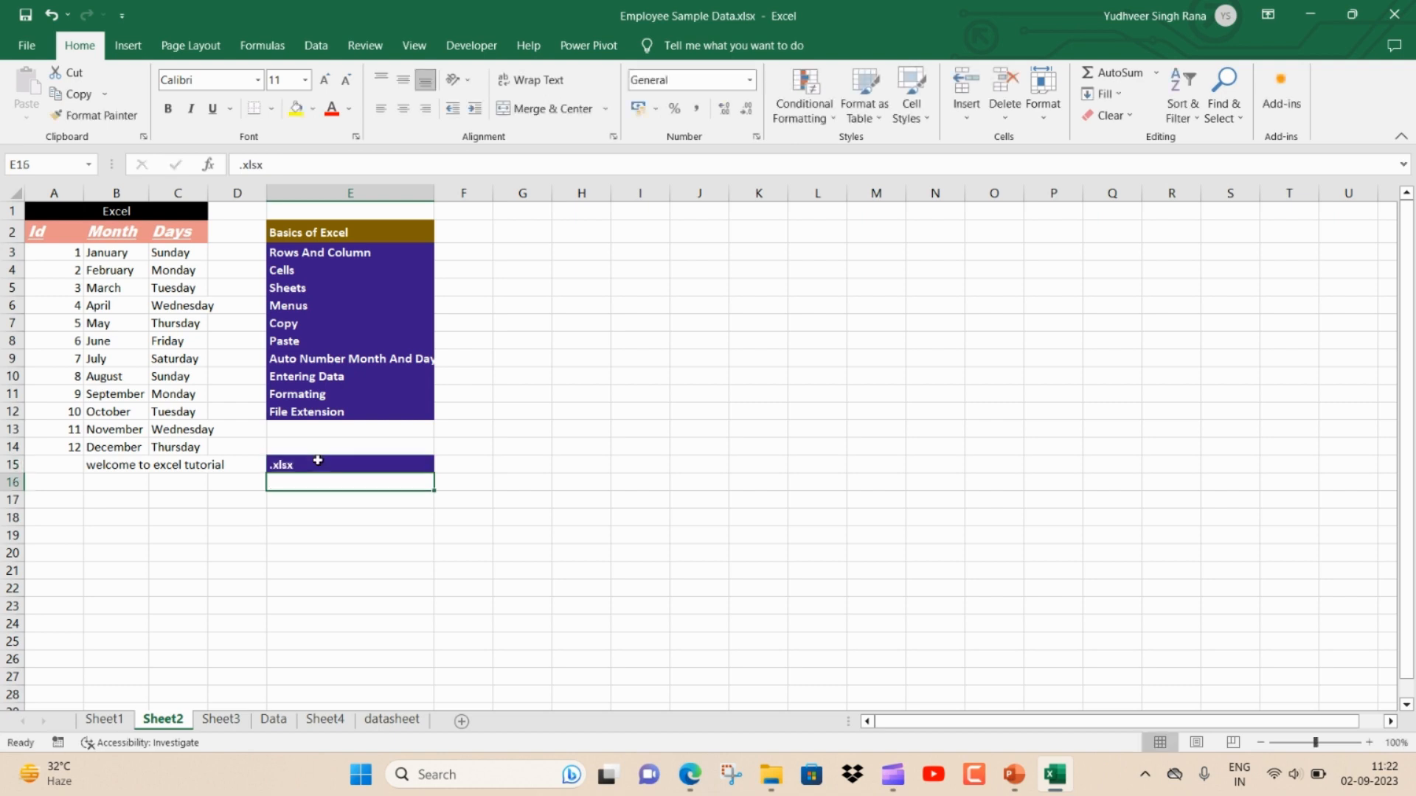
{"action": "left_click", "coordinate": [318, 461]}
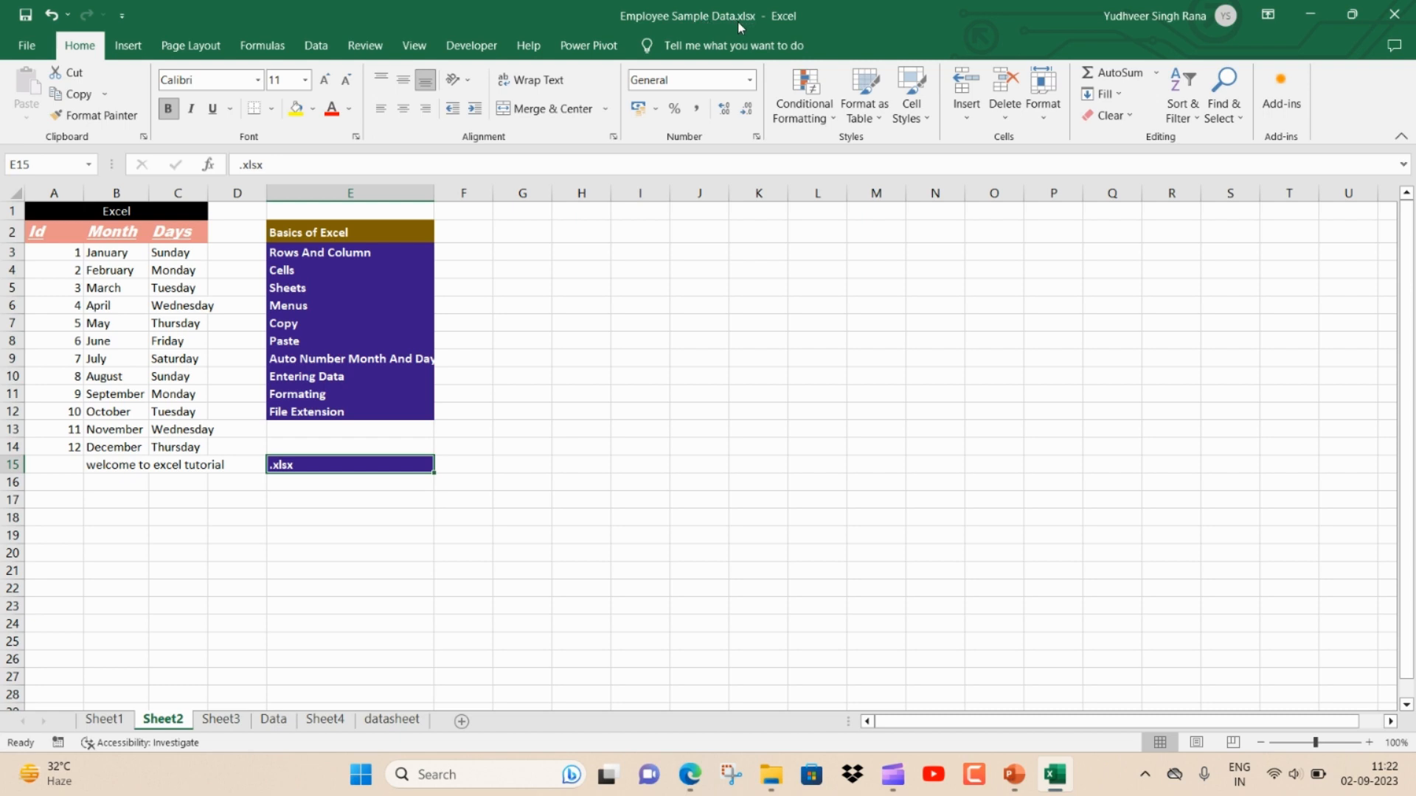
Step: Start saving a copy of the workbook in the Sample data folder under the file name "excel tutorial.xlsx"
{"action": "left_click", "coordinate": [31, 46]}
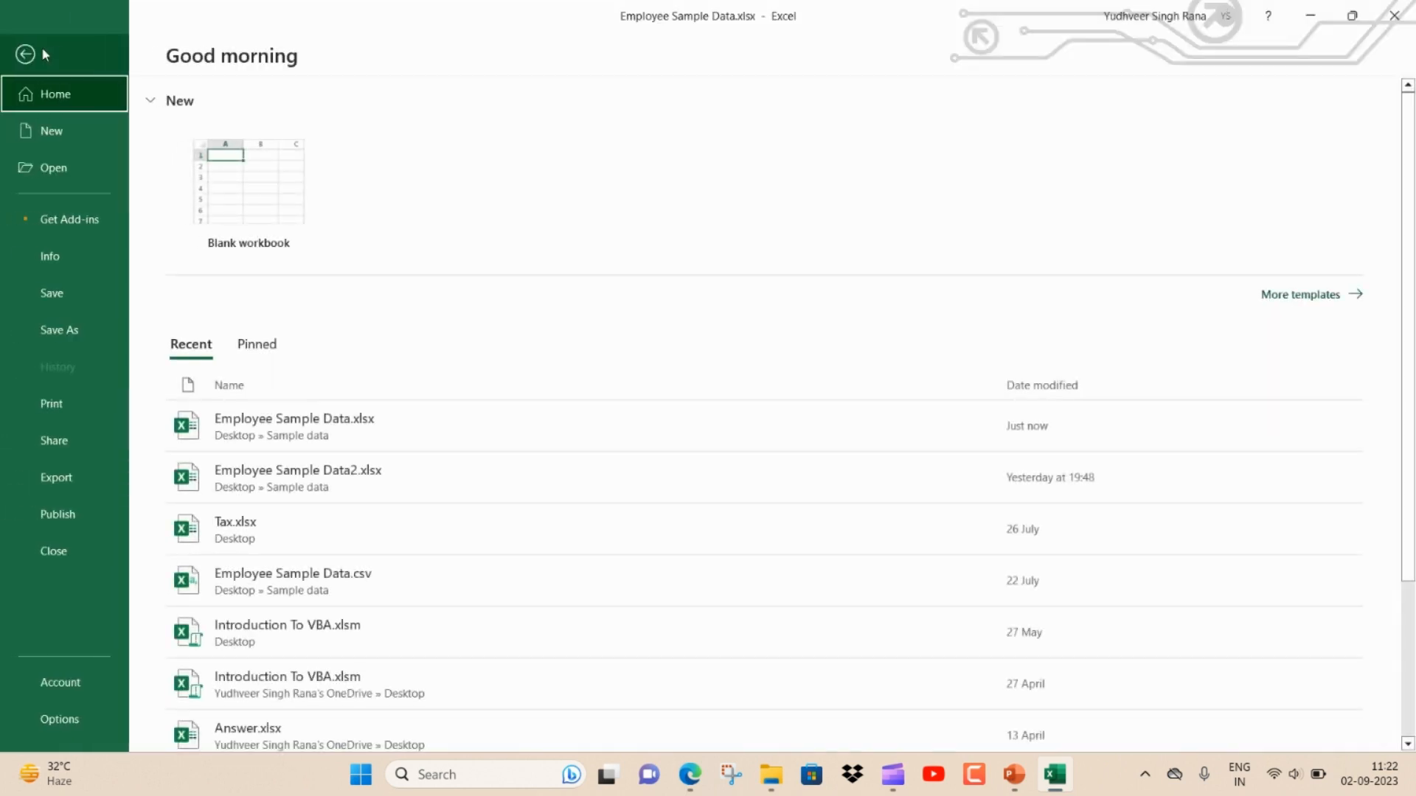
{"action": "left_click", "coordinate": [71, 330]}
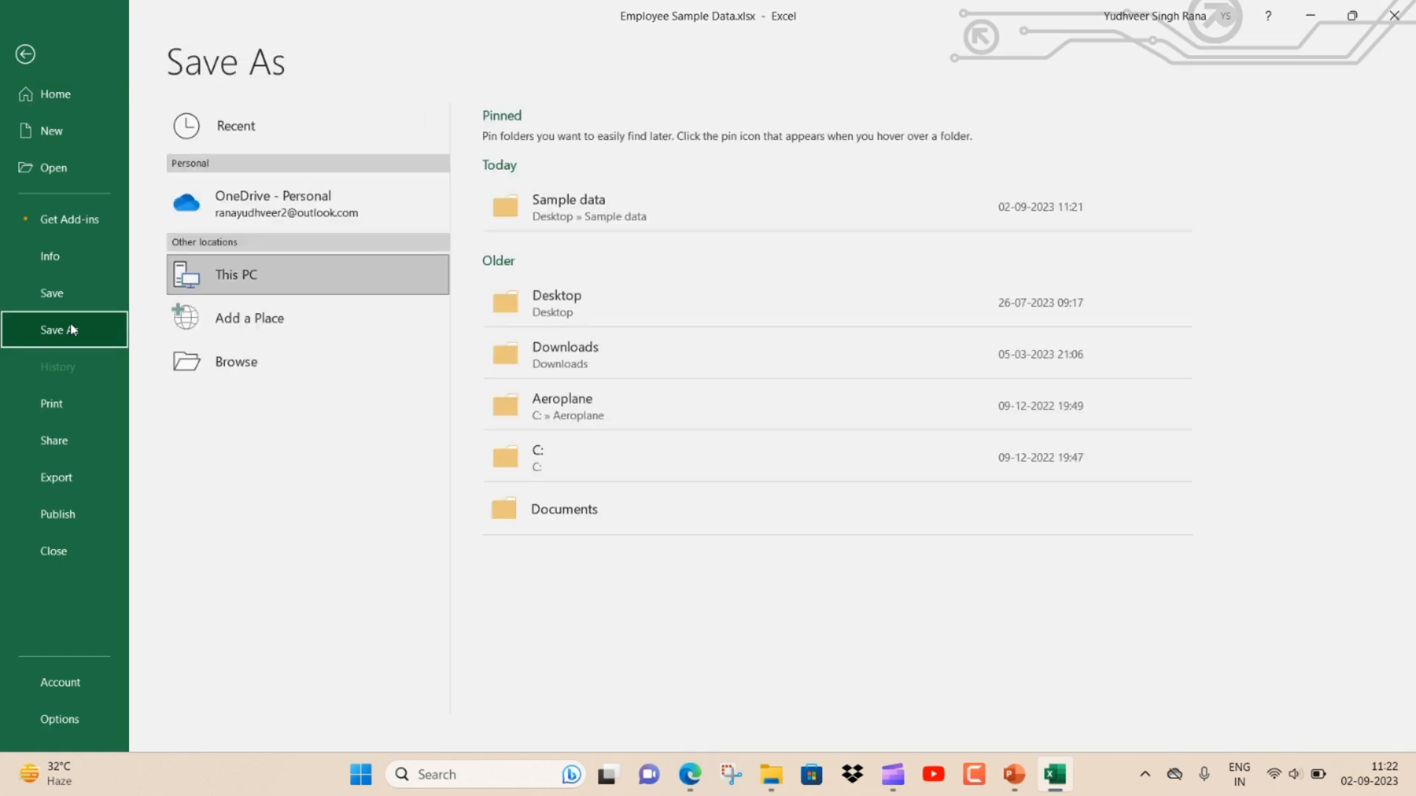
{"action": "left_click", "coordinate": [225, 365]}
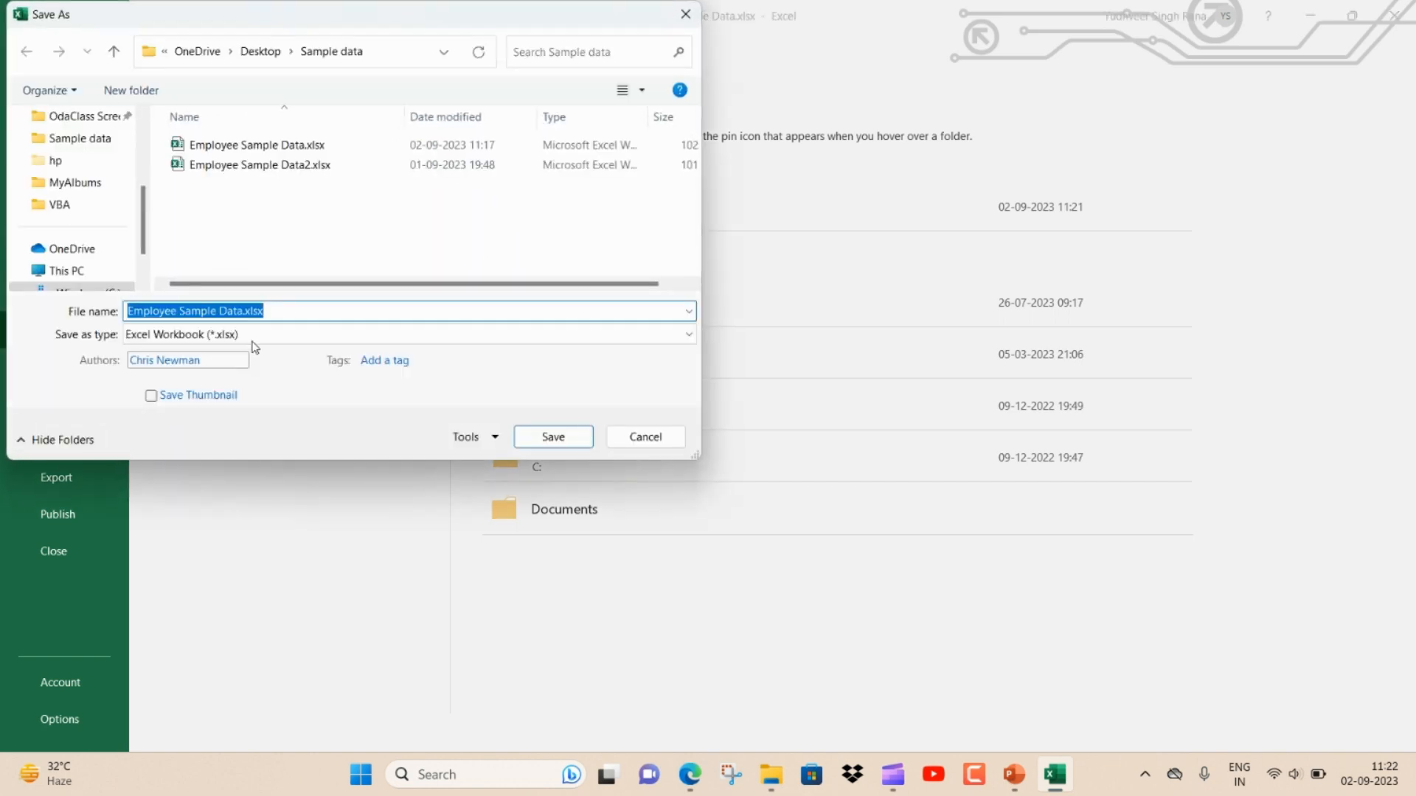
{"action": "left_click", "coordinate": [245, 311]}
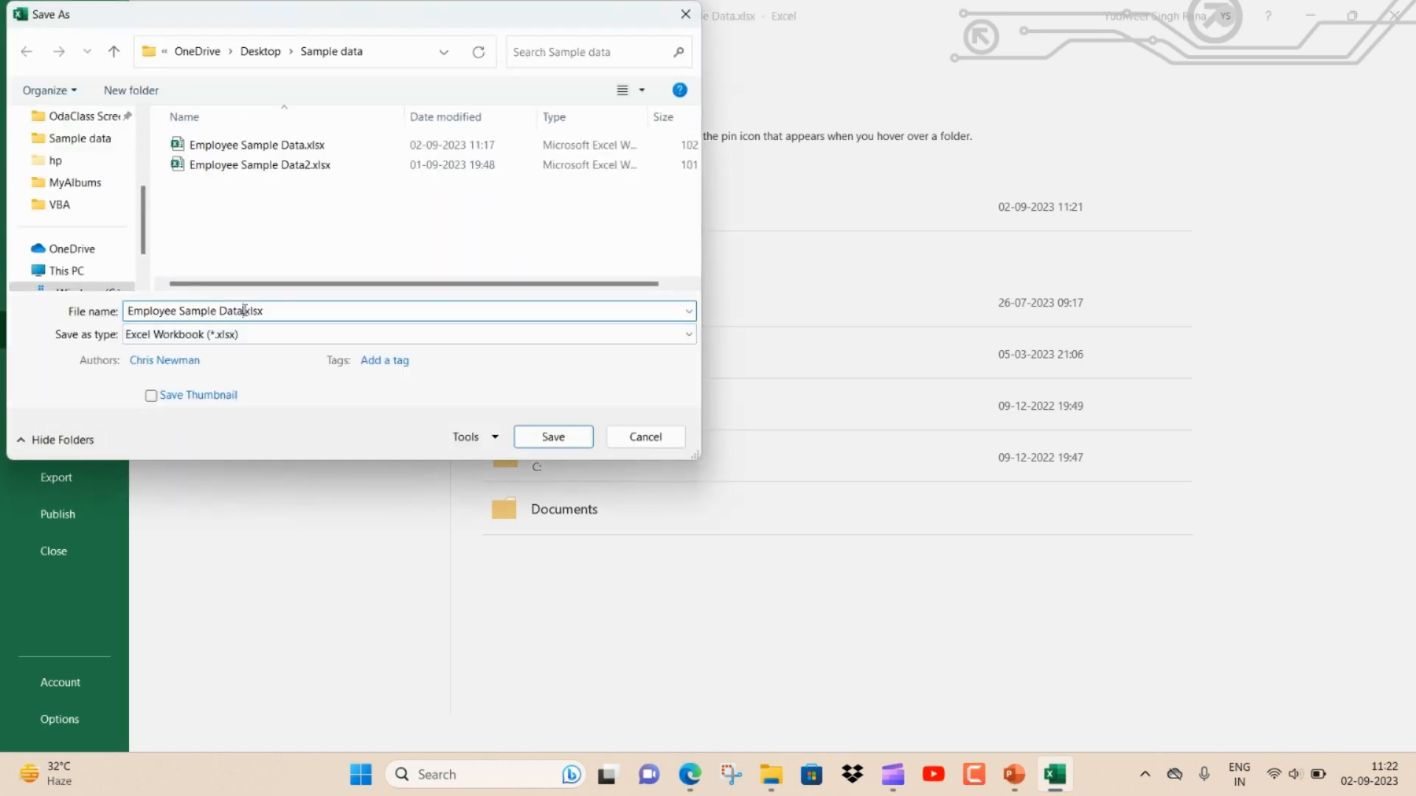
{"action": "left_click_drag", "start_coordinate": [244, 311], "coordinate": [124, 309]}
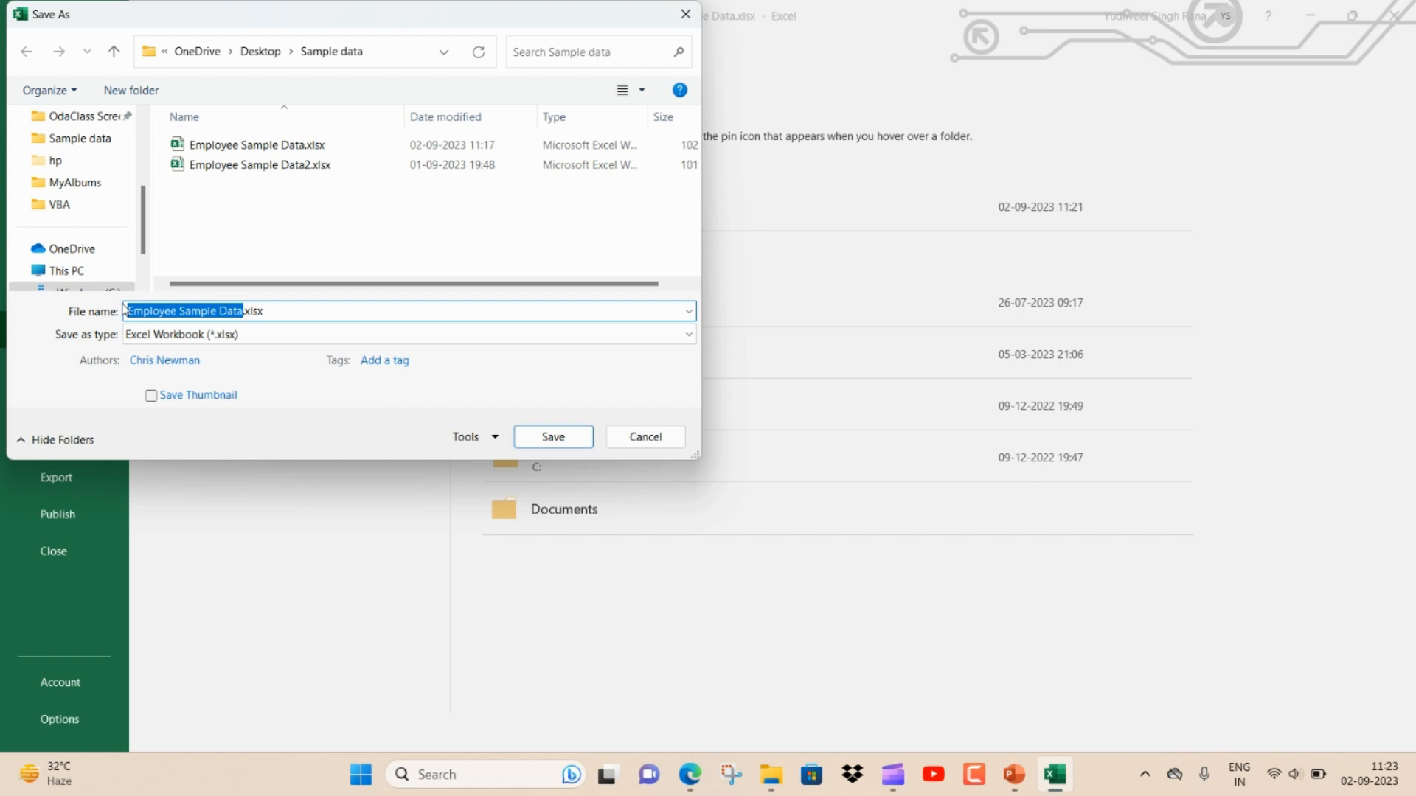
{"action": "type", "text": "excel"}
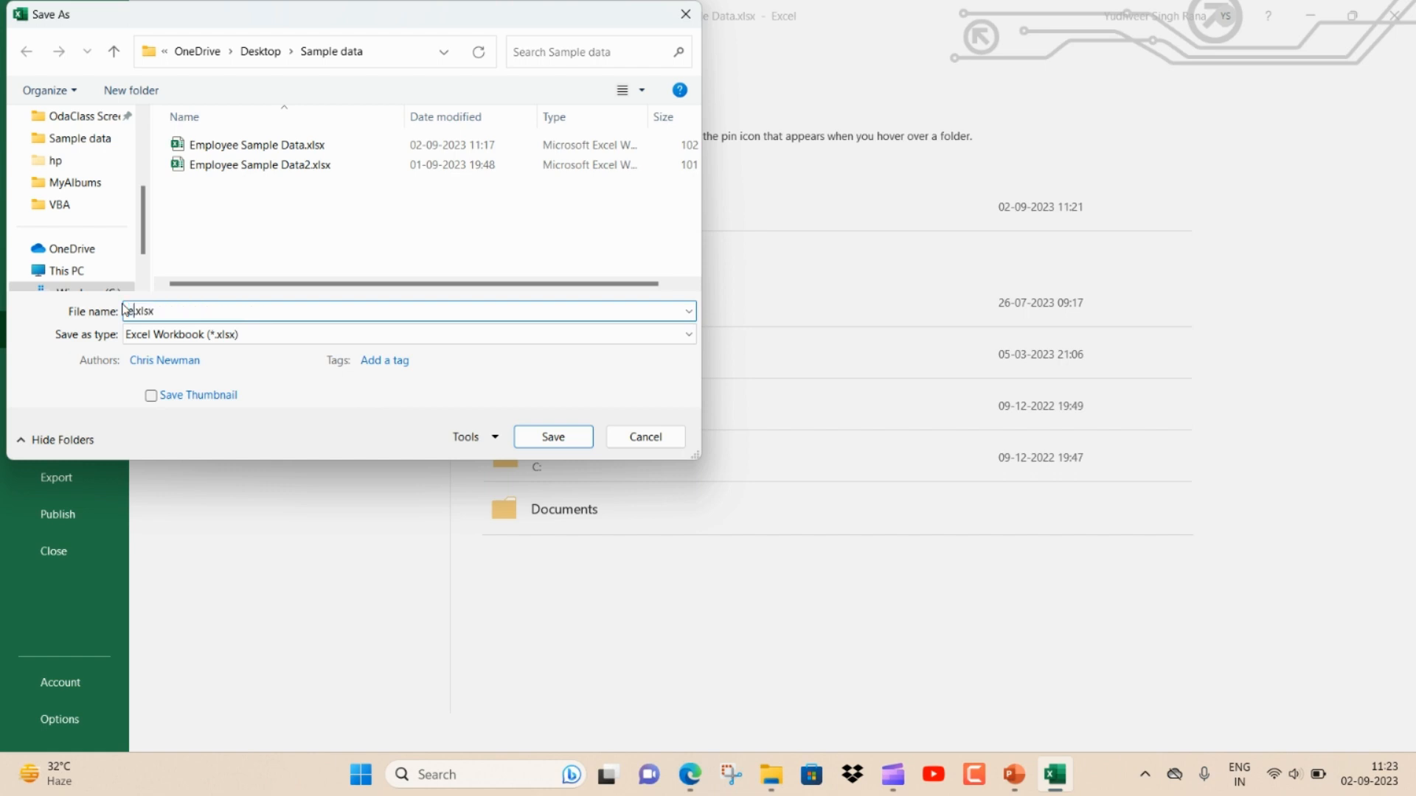
{"action": "type", "text": " tutorial"}
Step: Choose Excel Workbook (*.xlsx) as the file type and save the copy
{"action": "left_click", "coordinate": [192, 336]}
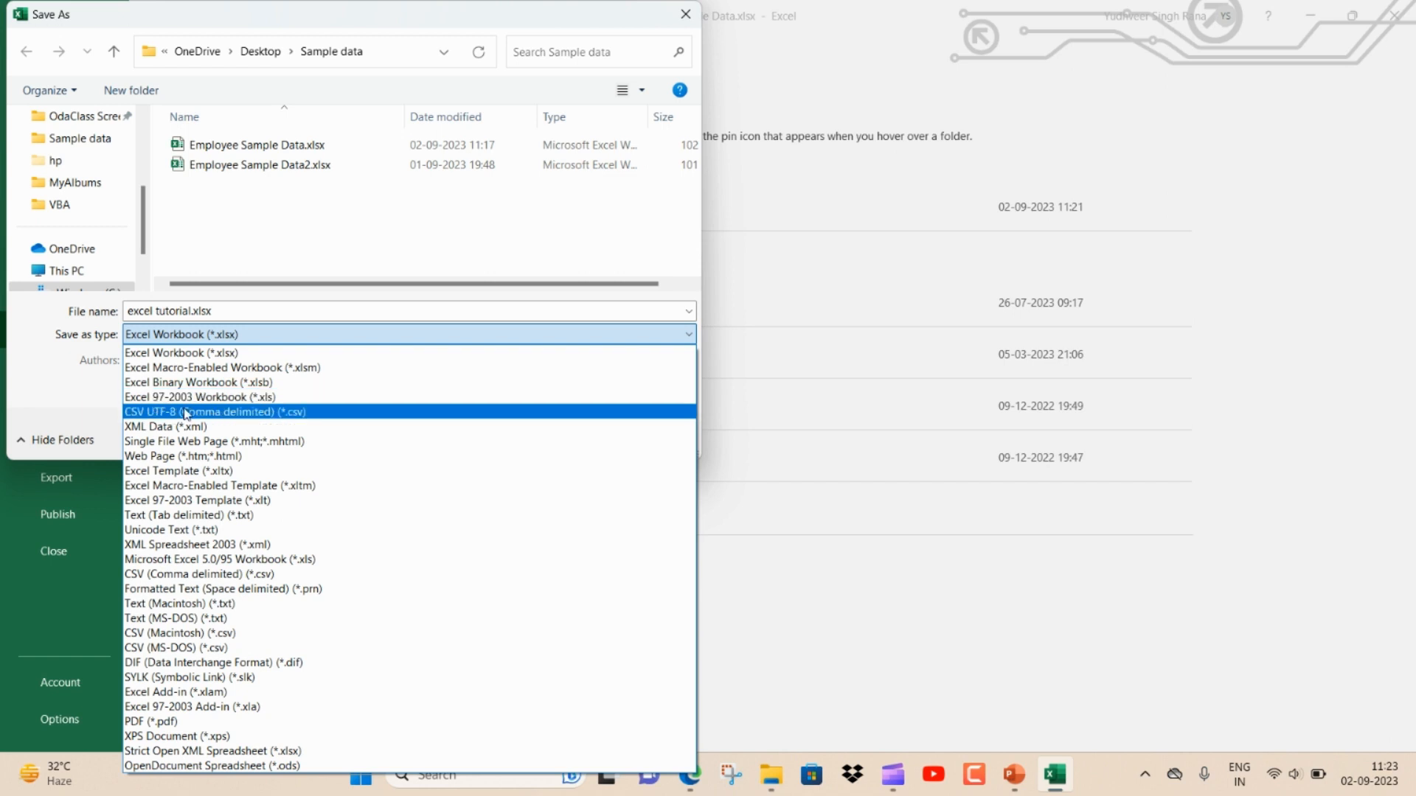
{"action": "left_click", "coordinate": [197, 354]}
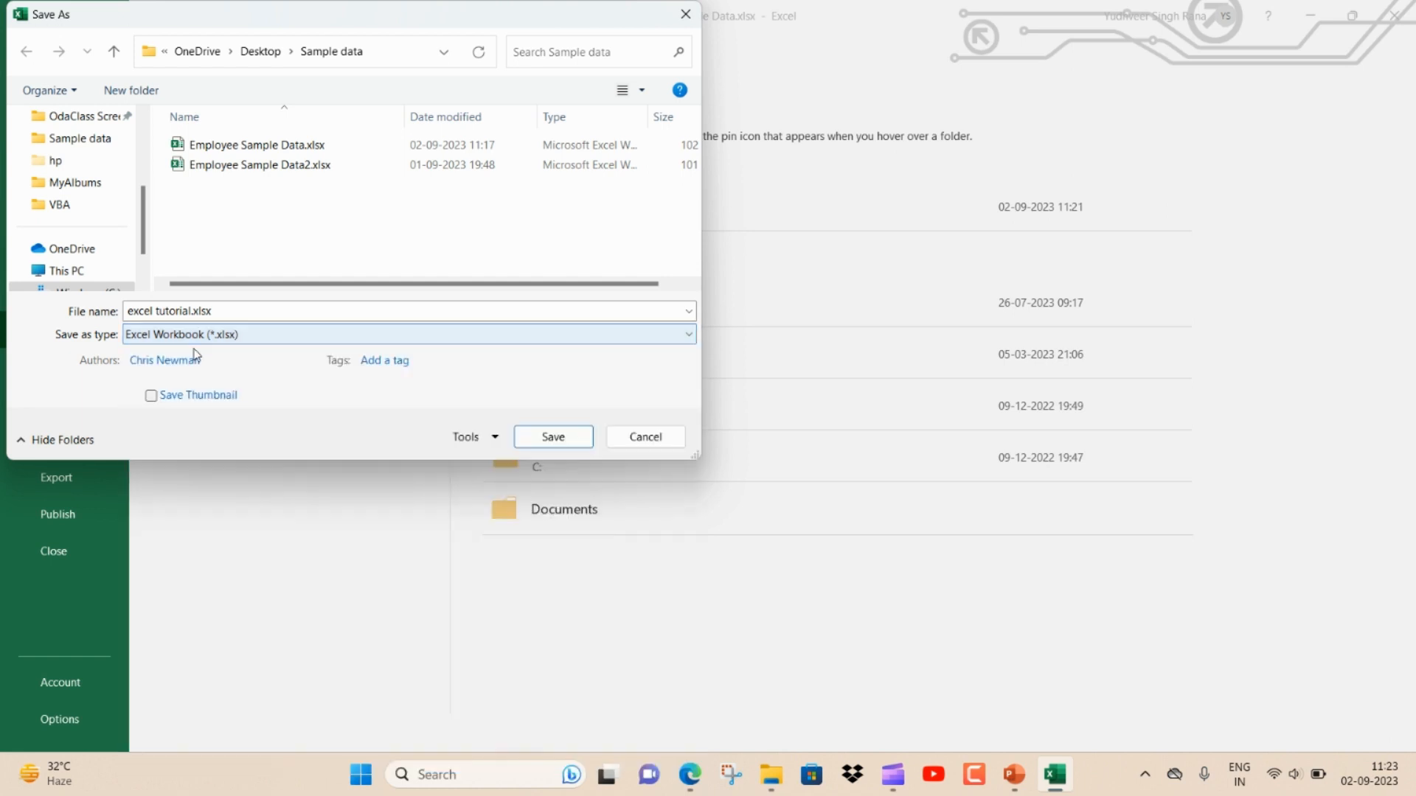
{"action": "left_click", "coordinate": [549, 444]}
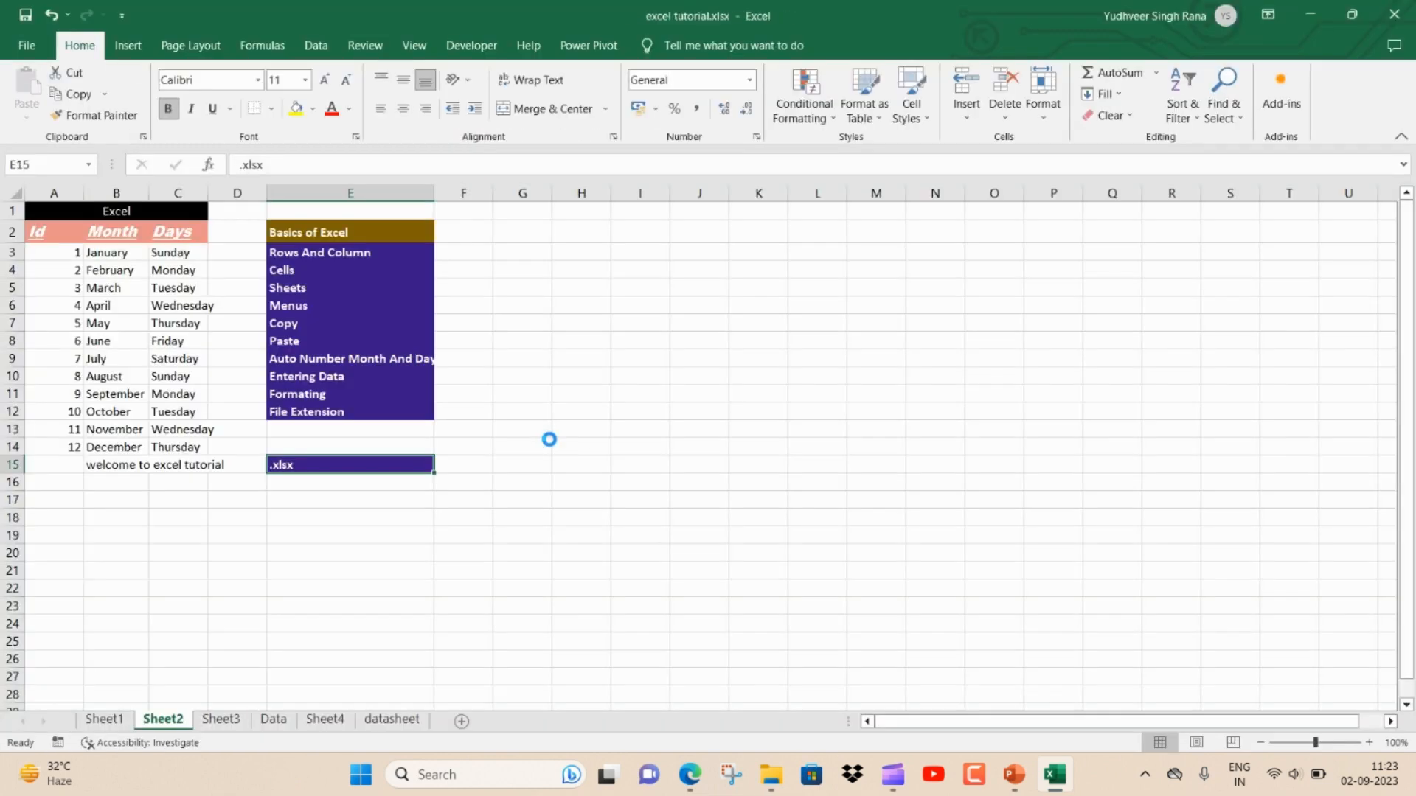